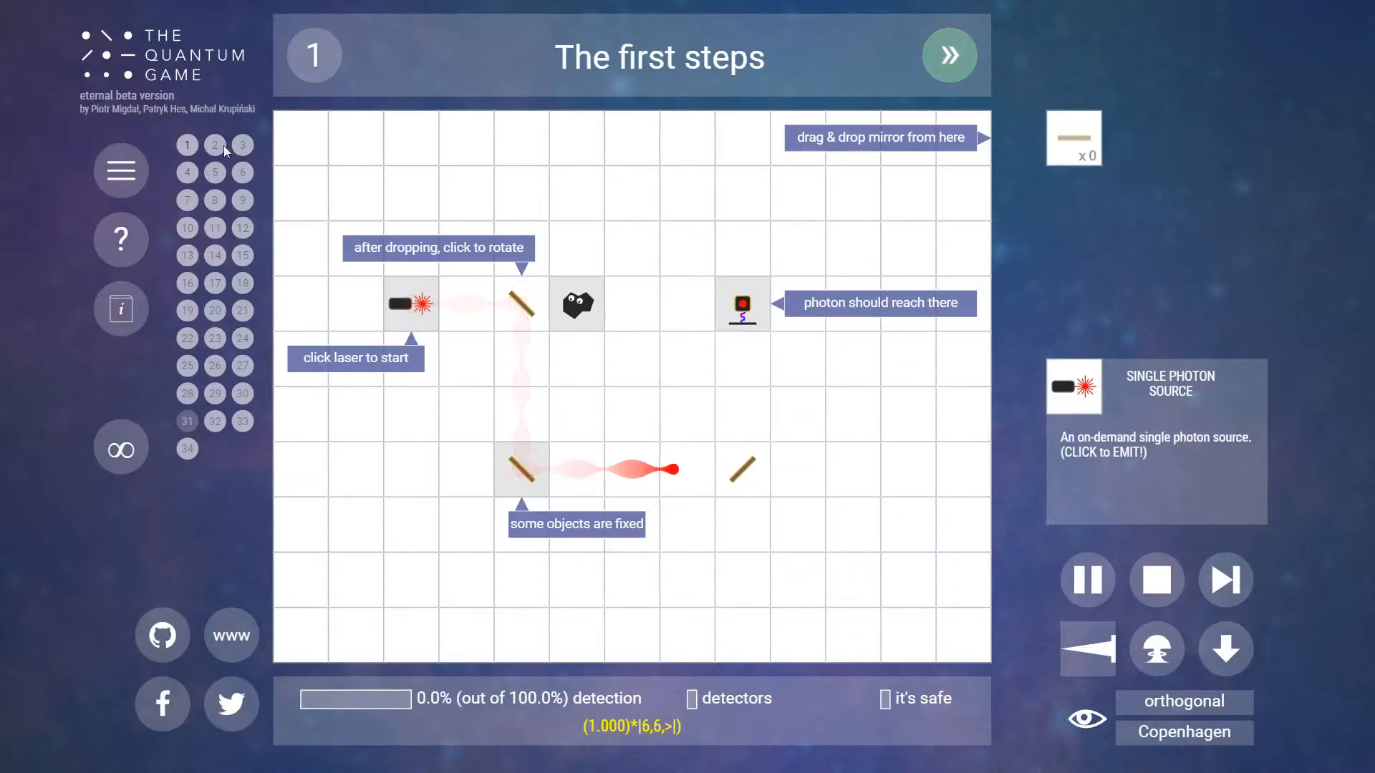
# Jump through levels 2 Divide and conquer, 5 Changing interference and 6 Guiding interference.
pyautogui.click(215, 145)
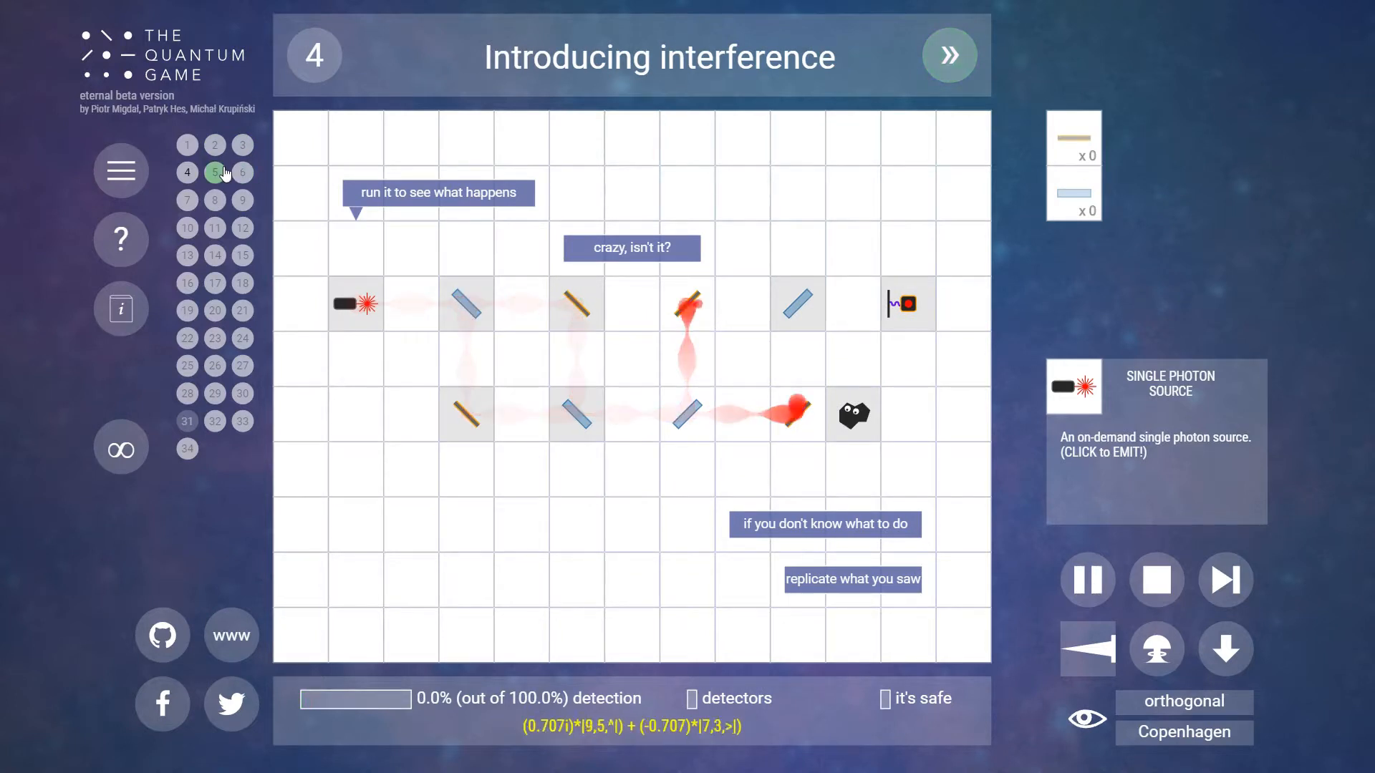
pyautogui.click(223, 173)
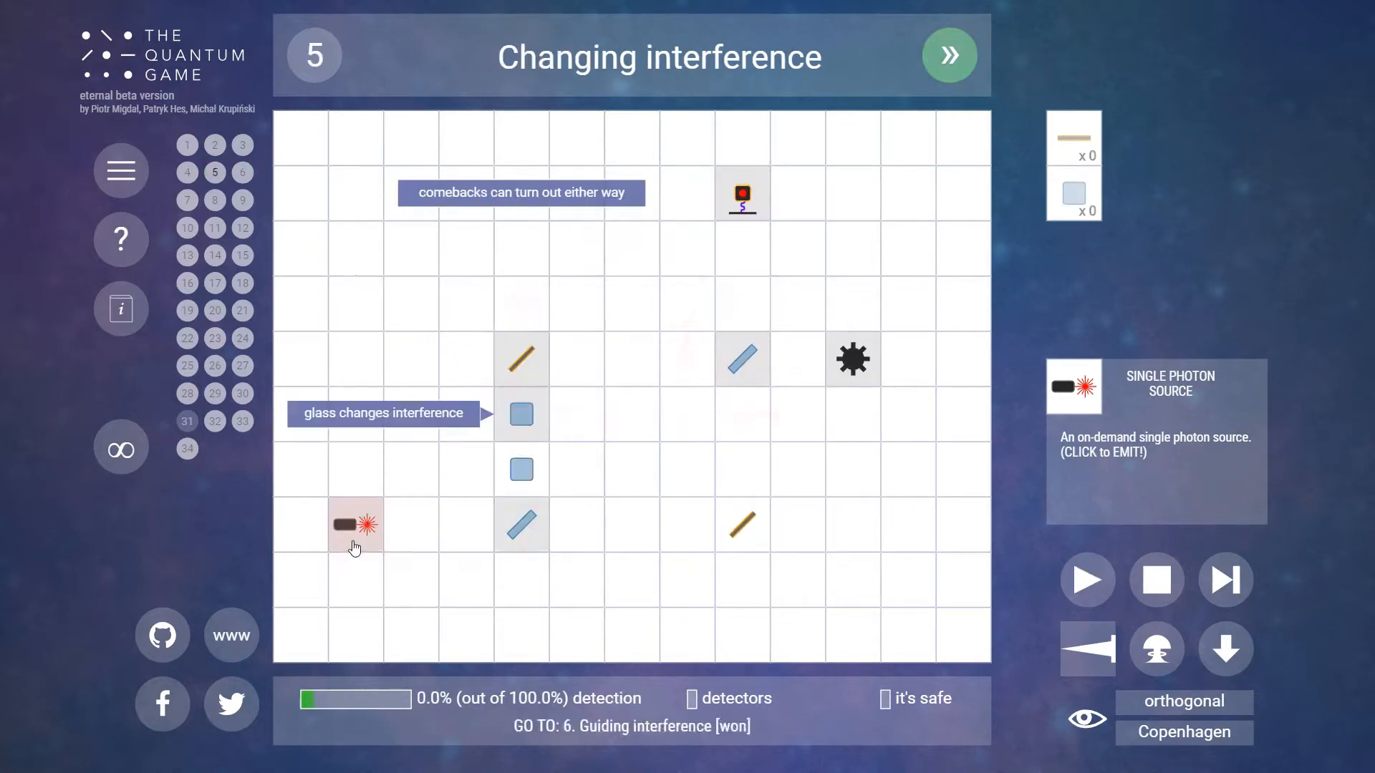
pyautogui.click(242, 172)
pyautogui.click(355, 194)
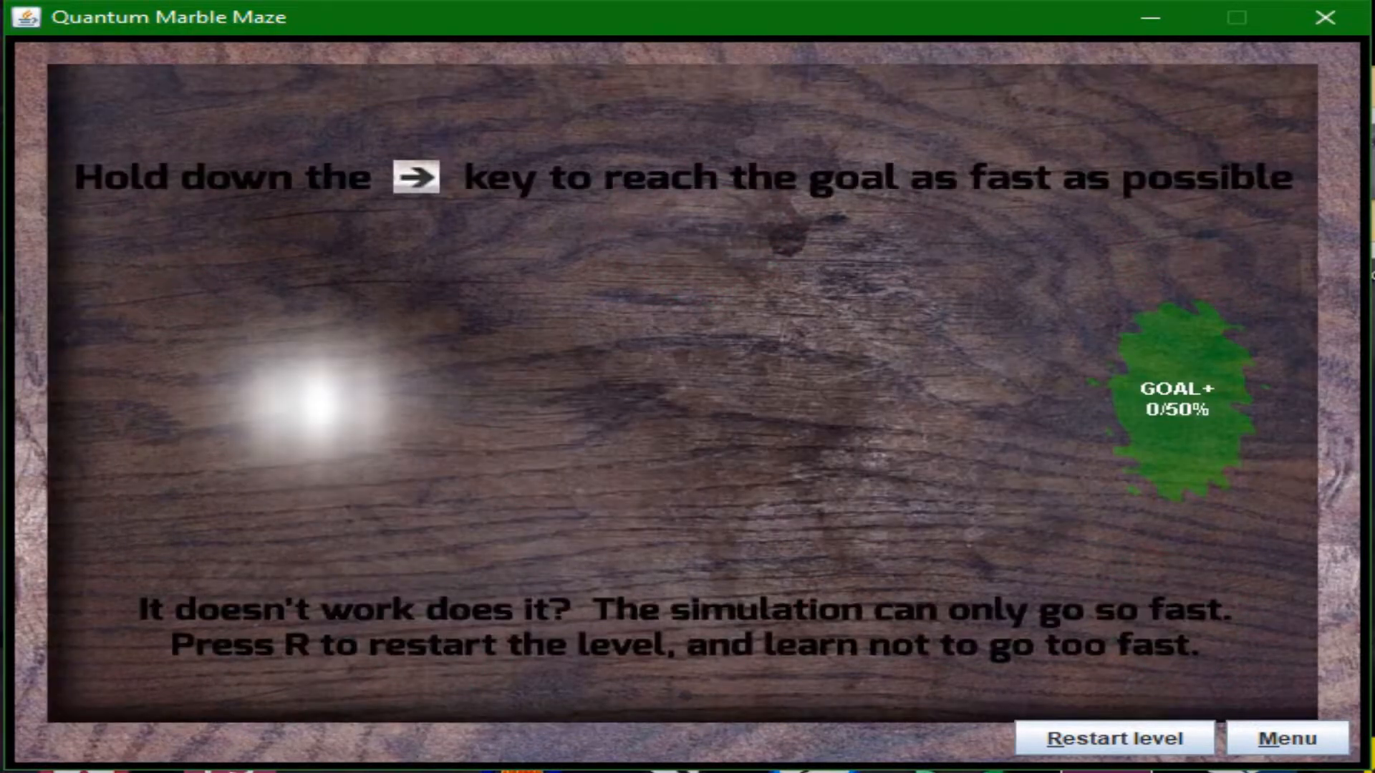
# Push the wave packet rightward toward the GOAL with the right arrow.
pyautogui.press('Right')
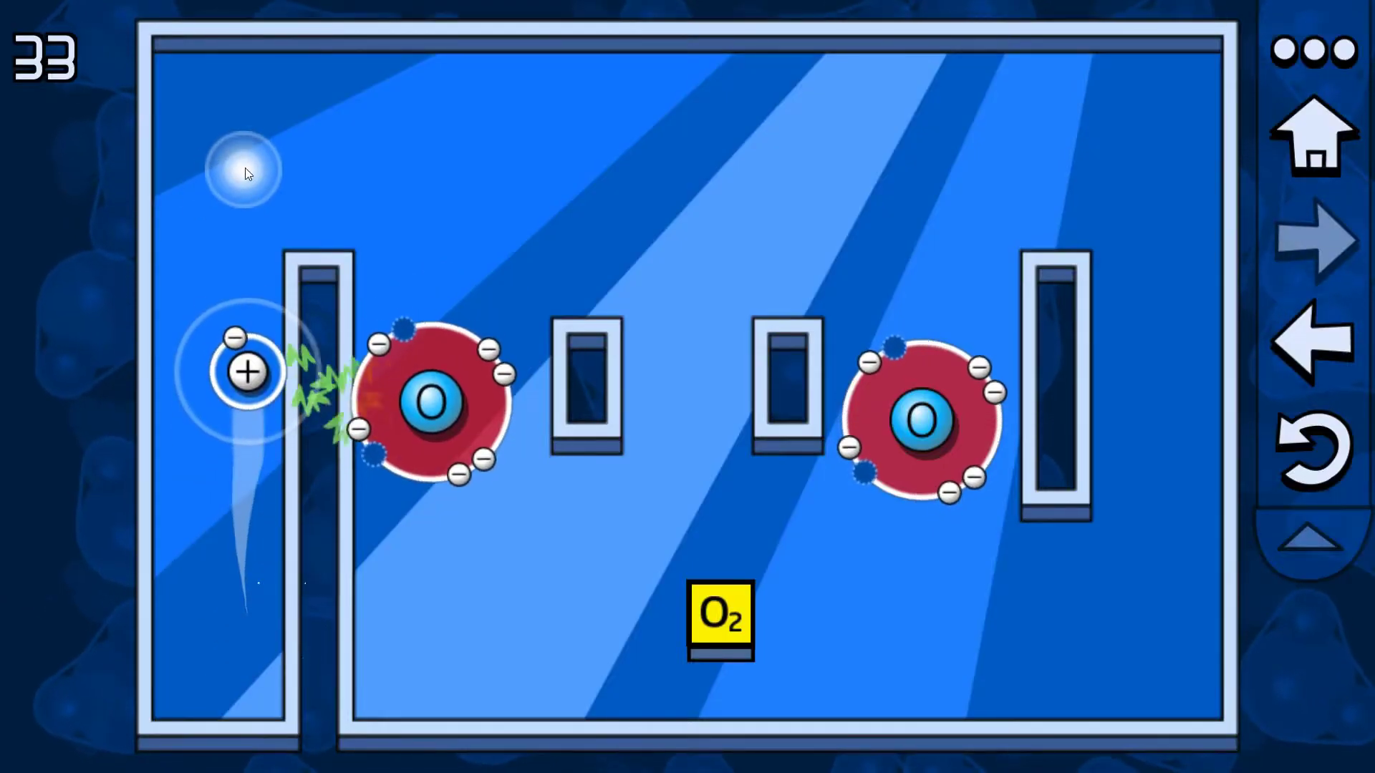
# Pull the oxygen molecule up and to the right across the level.
pyautogui.moveTo(246, 168)
pyautogui.mouseDown()
pyautogui.moveTo(742, 138)
pyautogui.moveTo(916, 534)
pyautogui.moveTo(431, 652)
pyautogui.moveTo(430, 574)
pyautogui.mouseUp()
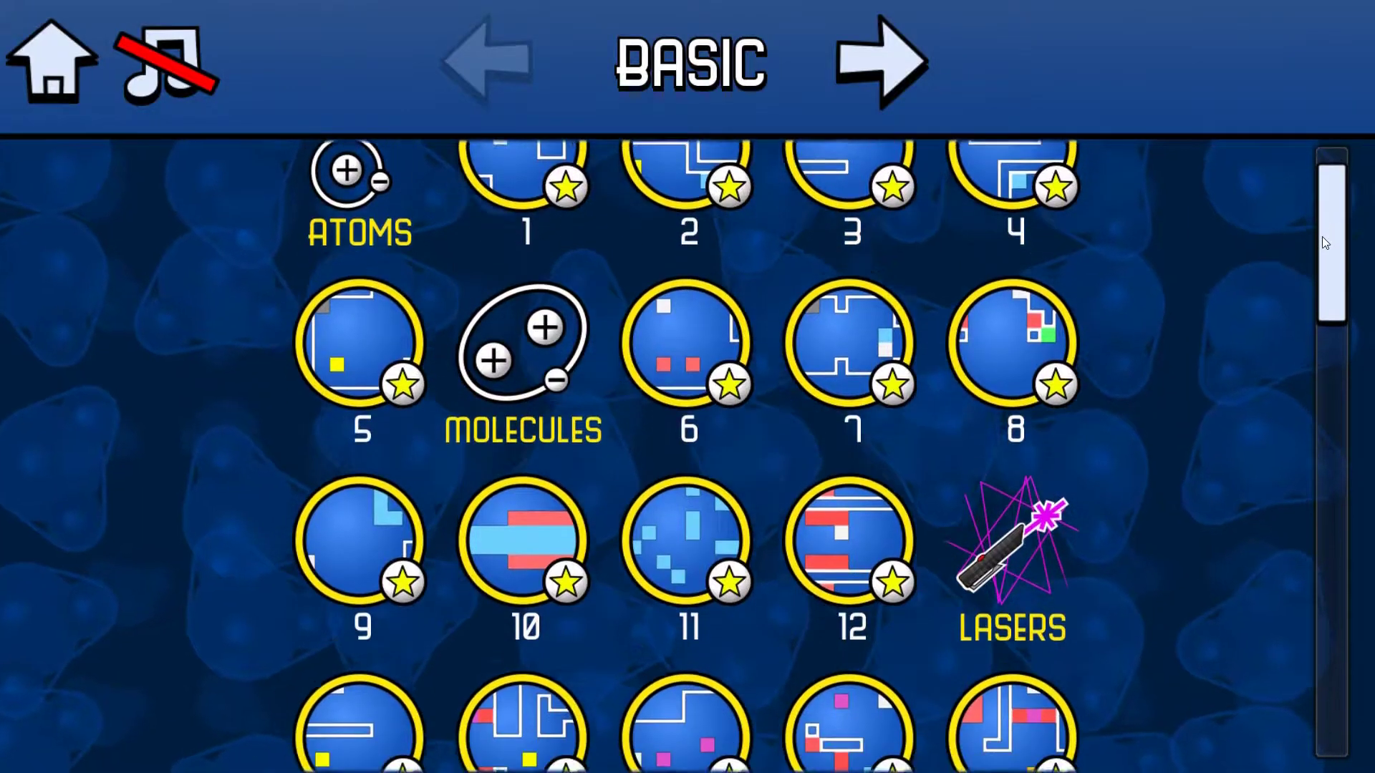
pyautogui.moveTo(1322, 237); pyautogui.dragTo(1341, 693)
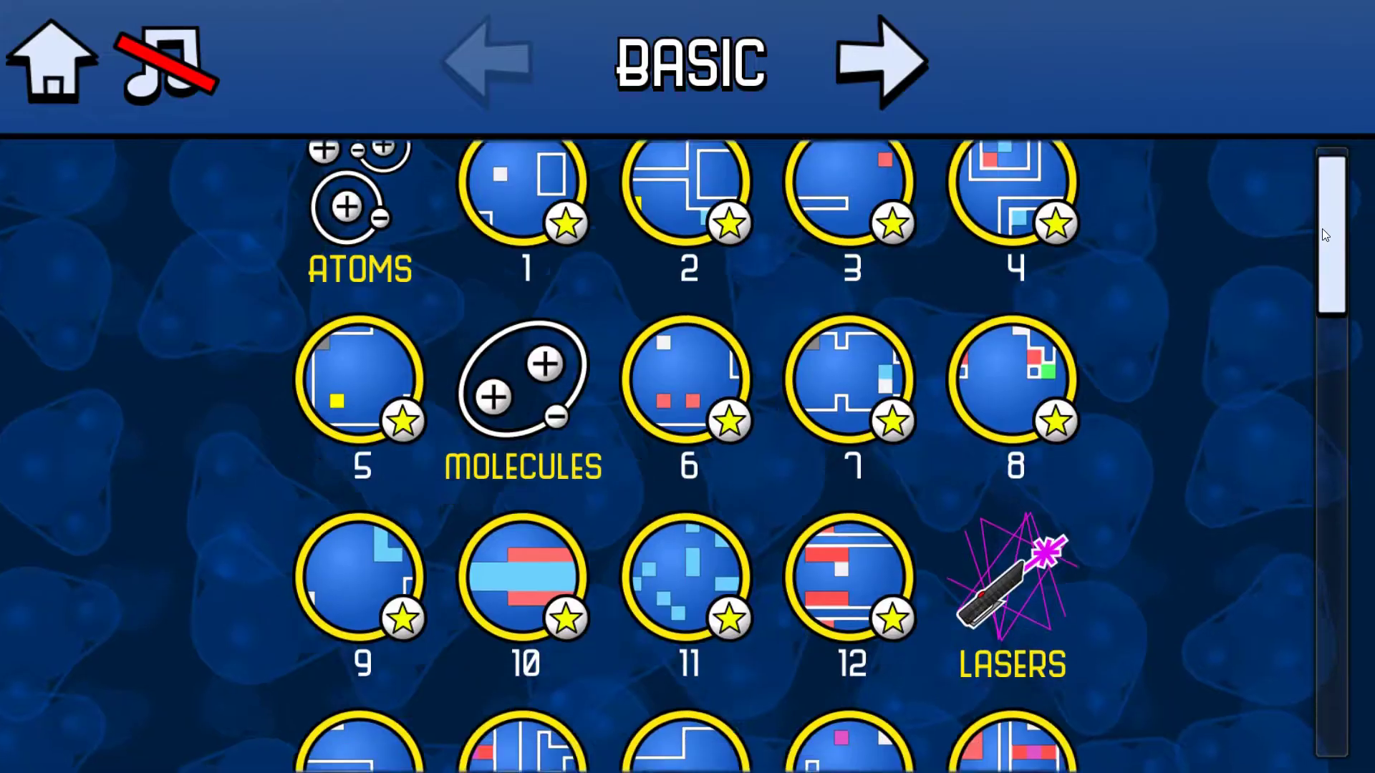
pyautogui.moveTo(1322, 229); pyautogui.dragTo(1335, 515)
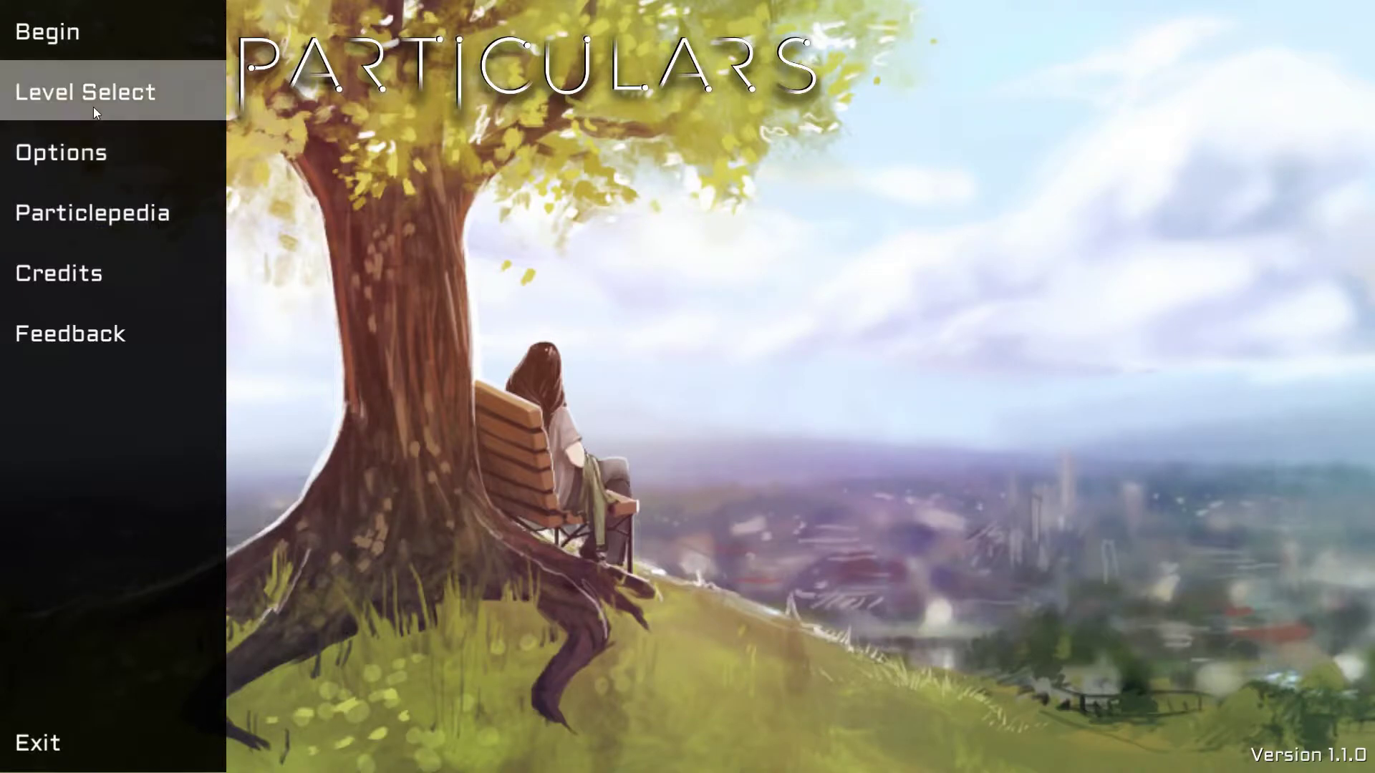
# Enter Chapter 1 and steer the proton right, up and down toward the hydrogen.
pyautogui.click(94, 106)
pyautogui.moveTo(85, 92)
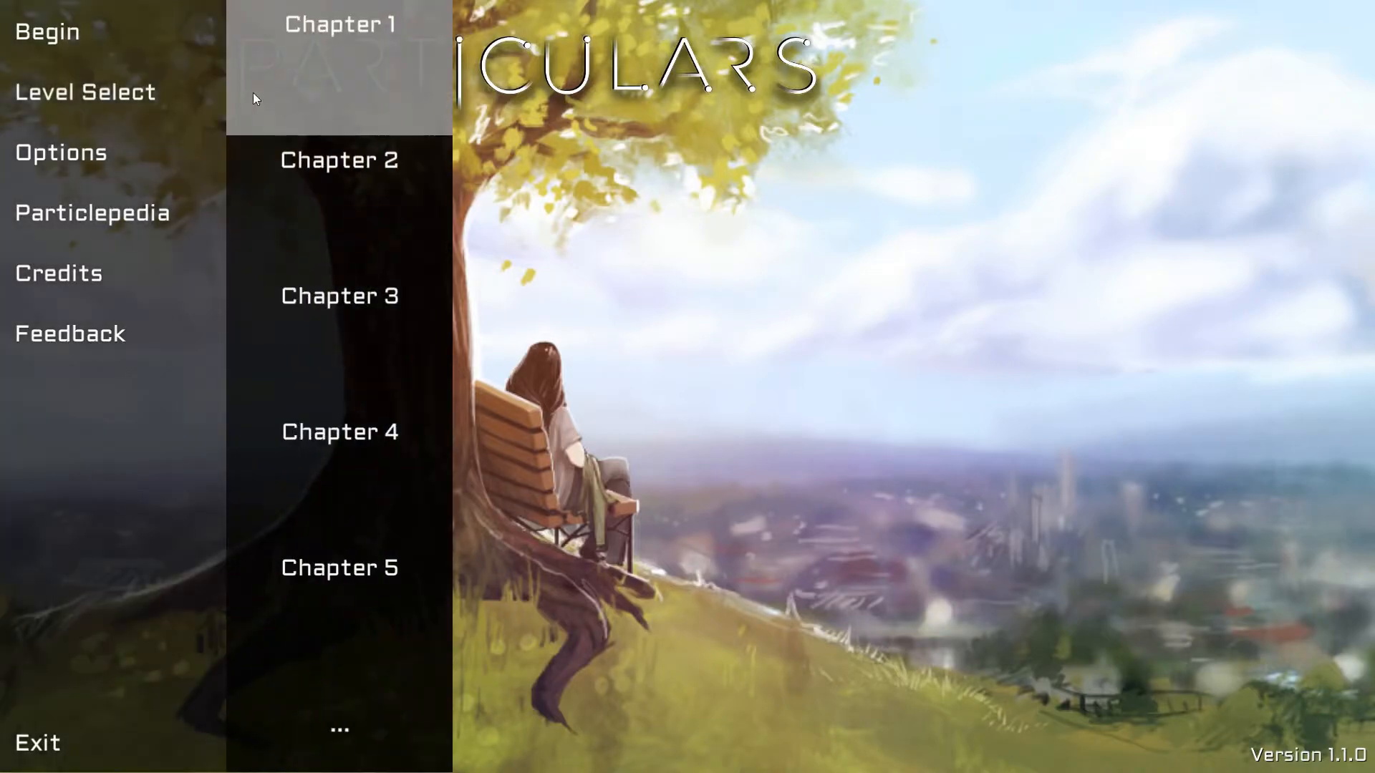
pyautogui.click(324, 105)
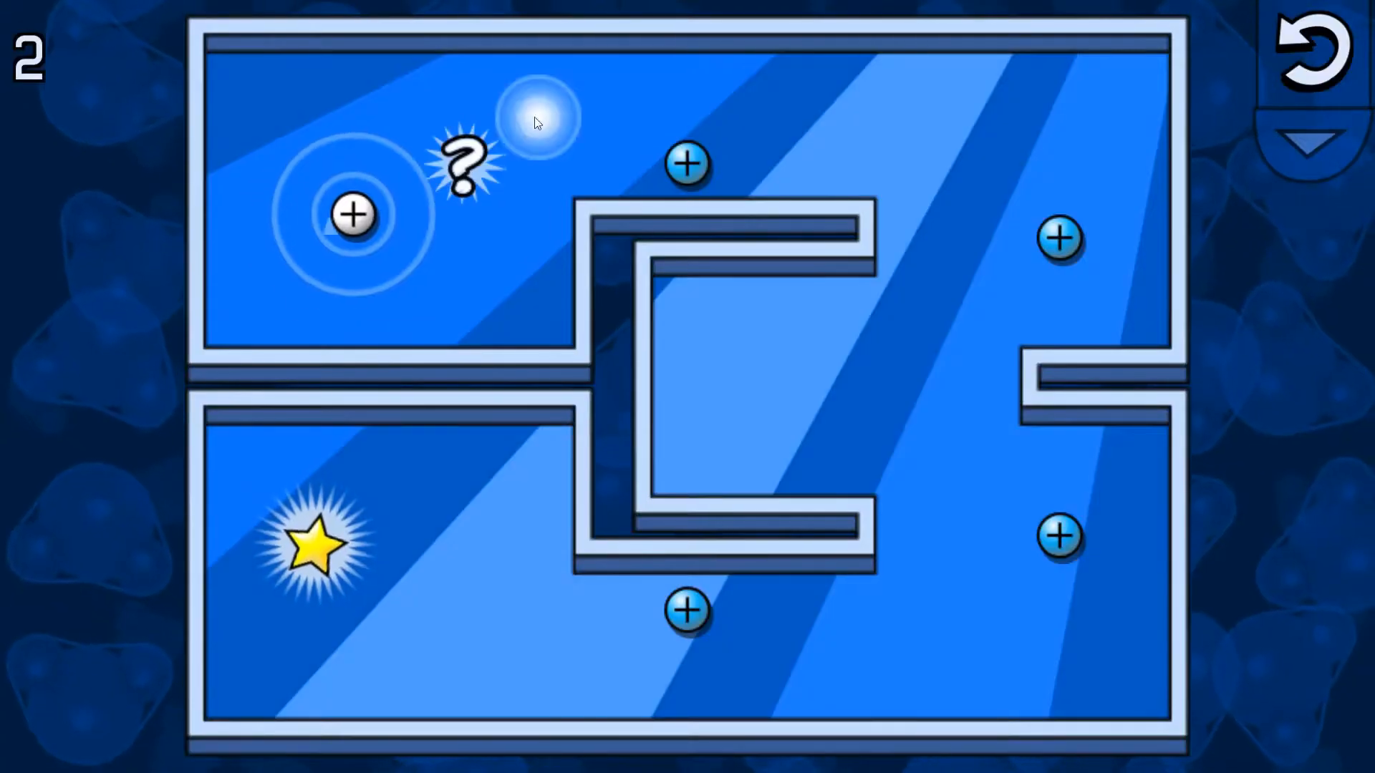
pyautogui.moveTo(445, 193)
pyautogui.mouseDown()
pyautogui.moveTo(809, 134)
pyautogui.moveTo(890, 166)
pyautogui.moveTo(933, 342)
pyautogui.moveTo(950, 568)
pyautogui.moveTo(968, 618)
pyautogui.moveTo(411, 571)
pyautogui.mouseUp()
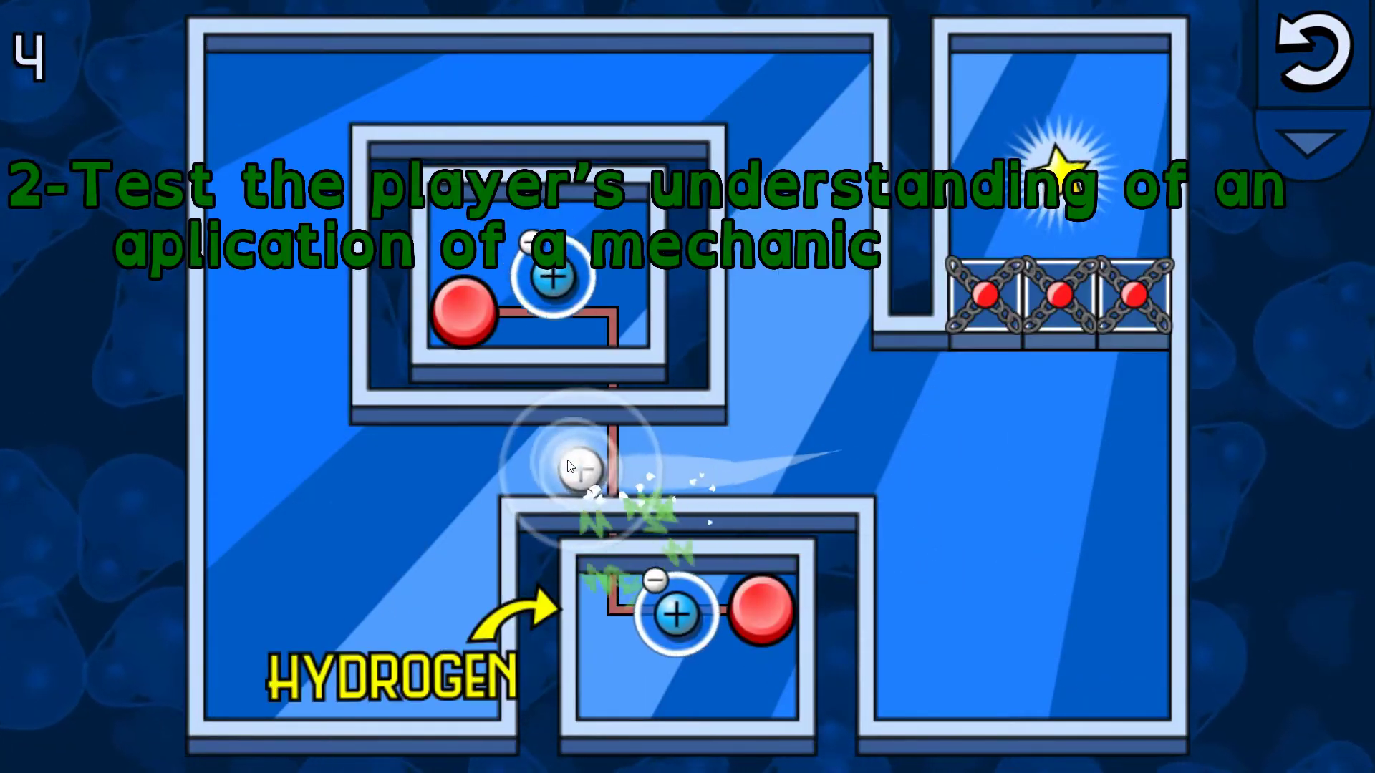
pyautogui.moveTo(569, 465); pyautogui.dragTo(805, 358)
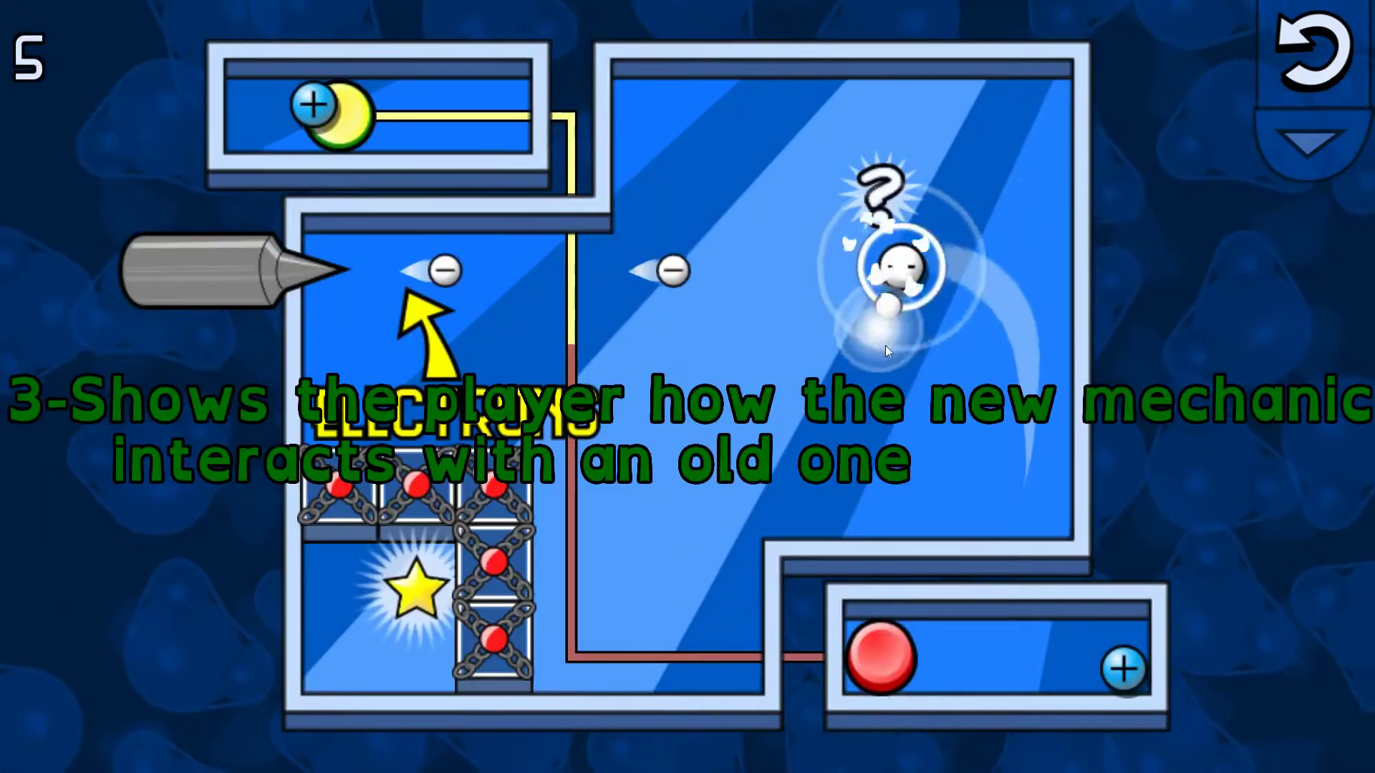
pyautogui.moveTo(885, 344)
pyautogui.mouseDown()
pyautogui.moveTo(851, 545)
pyautogui.moveTo(884, 575)
pyautogui.moveTo(1062, 582)
pyautogui.moveTo(1010, 494)
pyautogui.mouseUp()
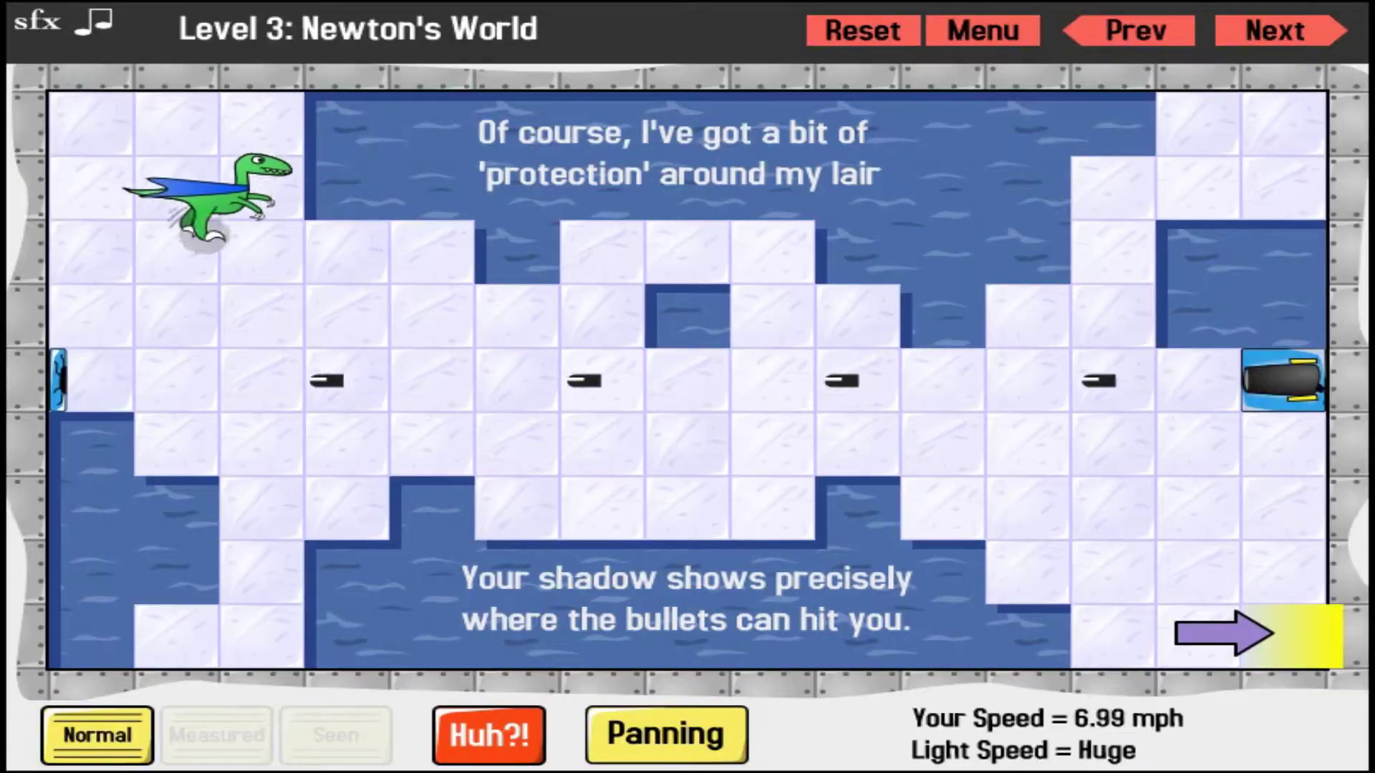
# Run the raptor past the cannon to the exit, then show the second page of levels.
pyautogui.press('Down')
pyautogui.press('Right')
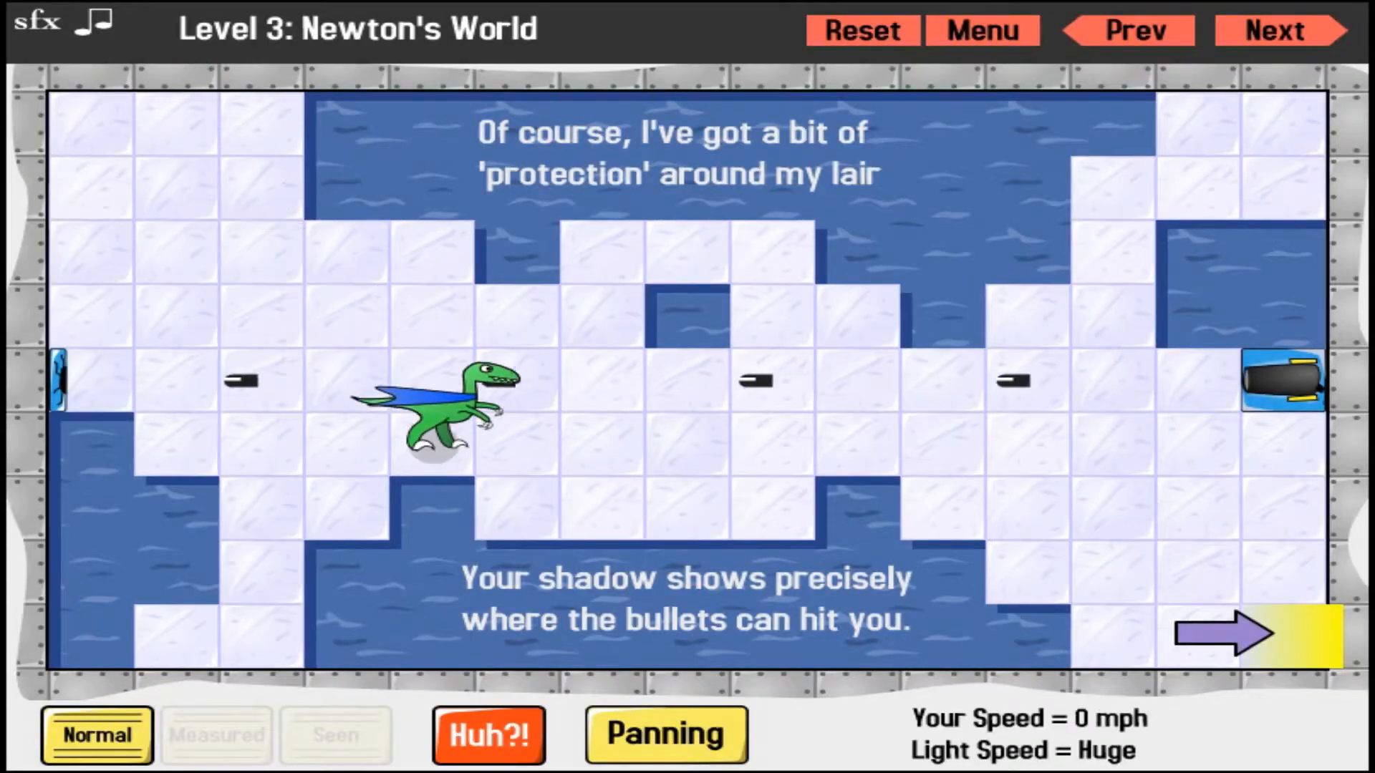
pyautogui.press('Right')
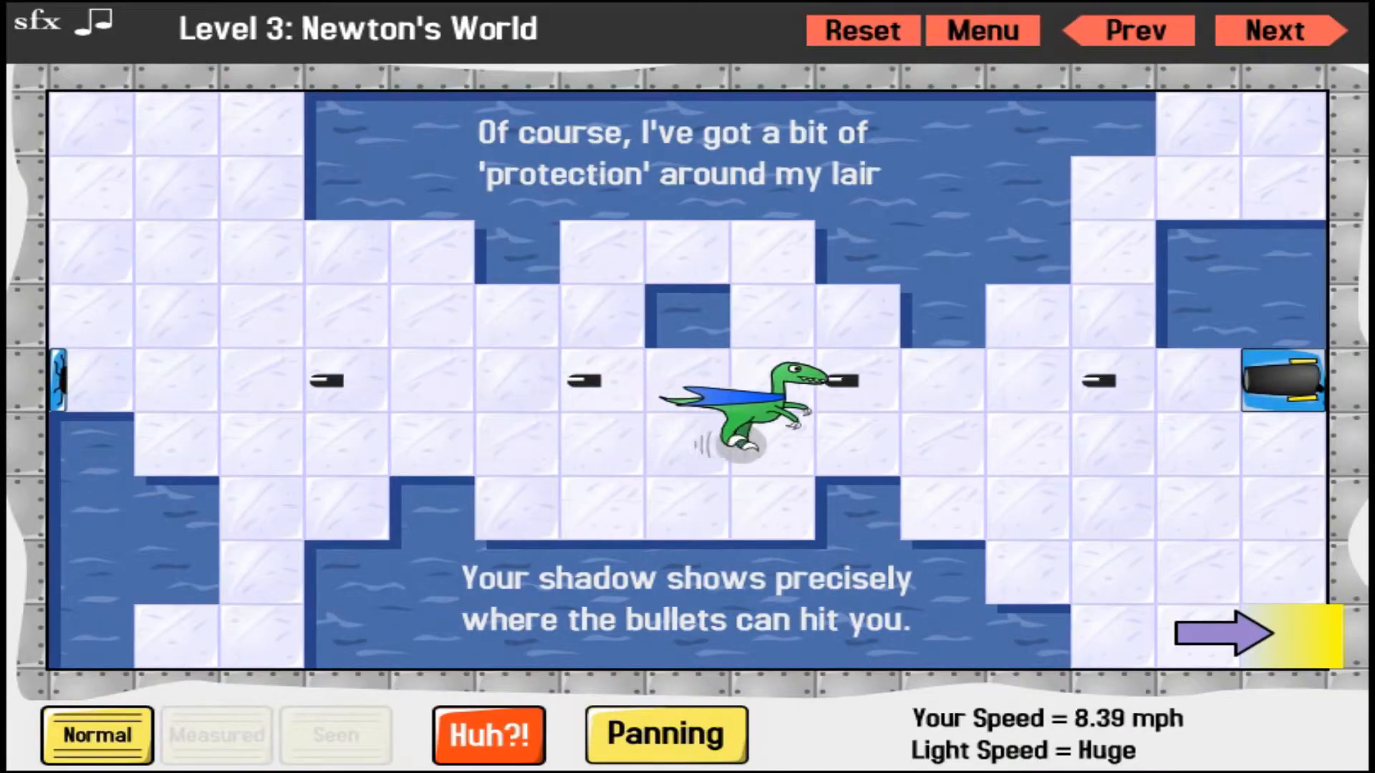
pyautogui.press('Down')
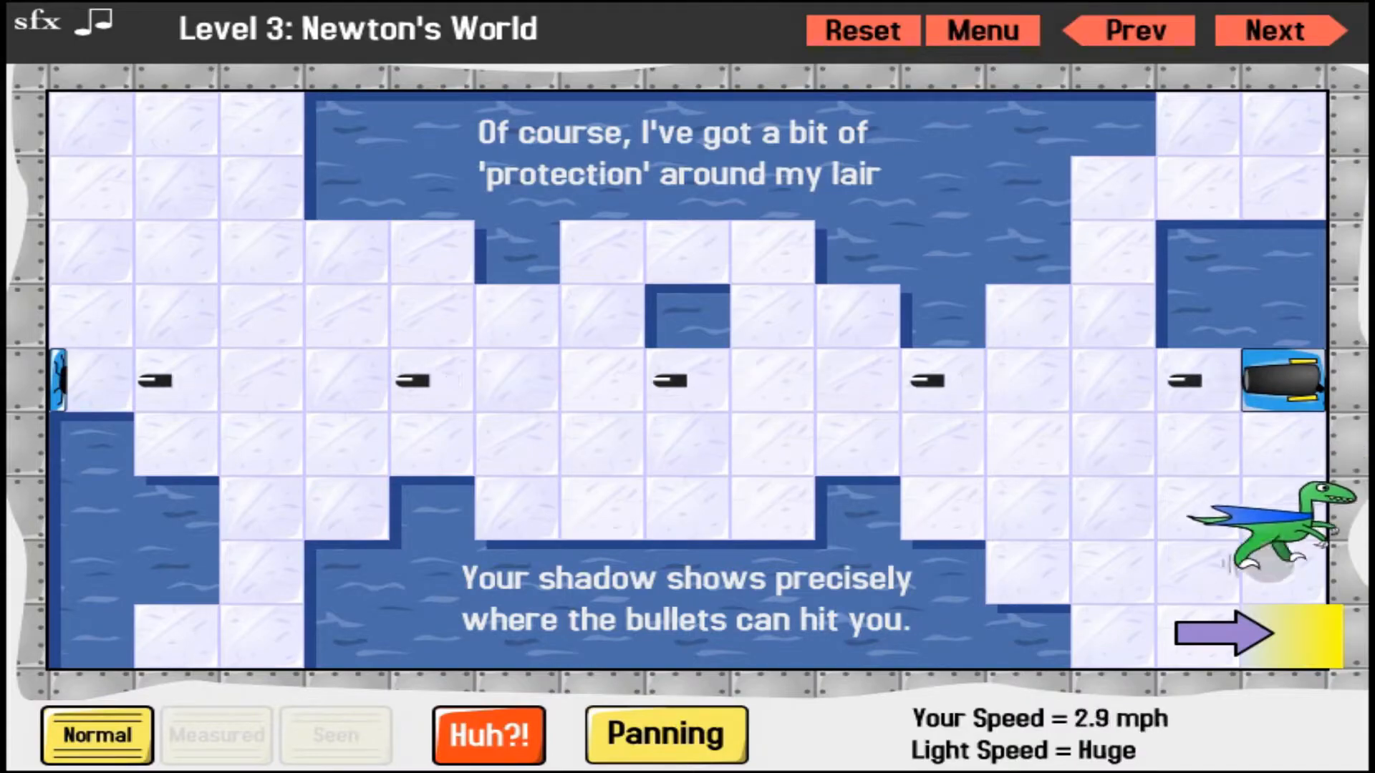
pyautogui.press('Down')
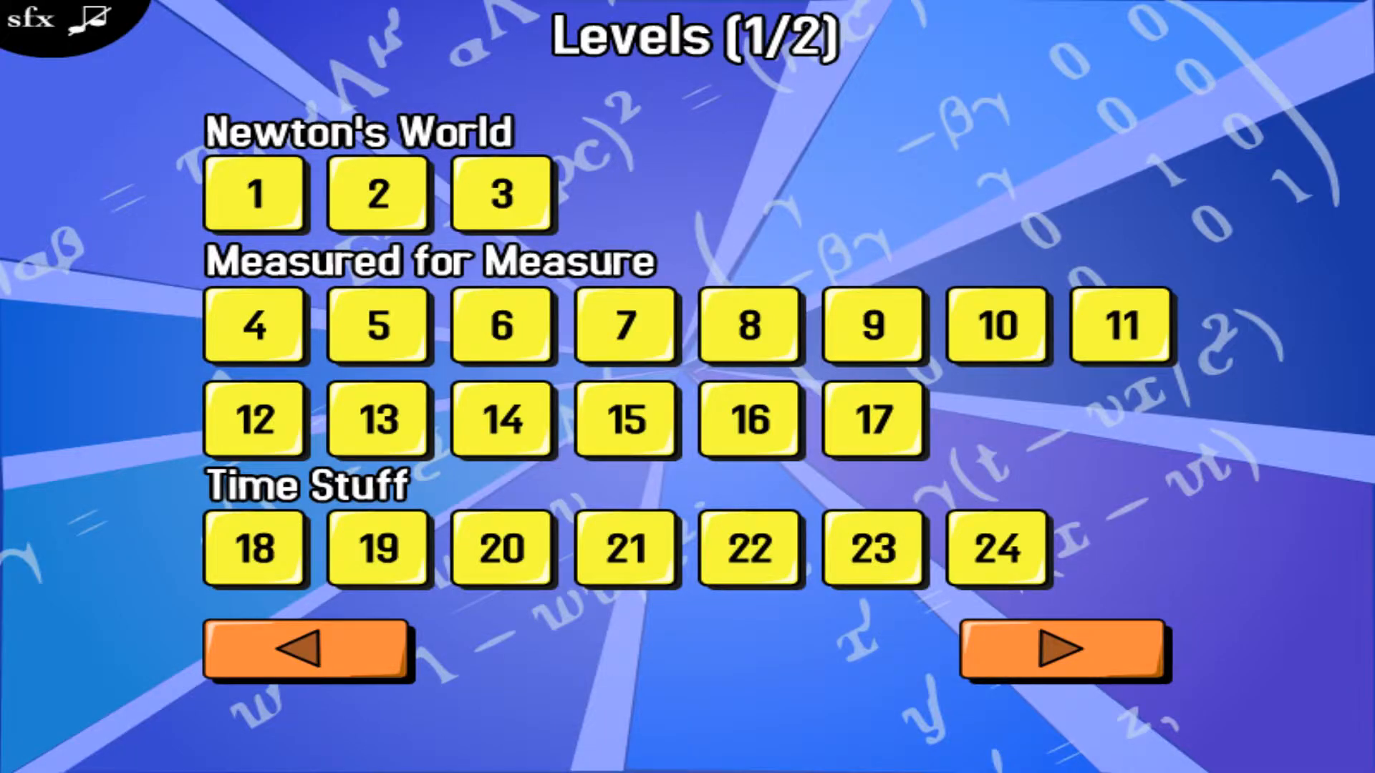
pyautogui.press('Right')
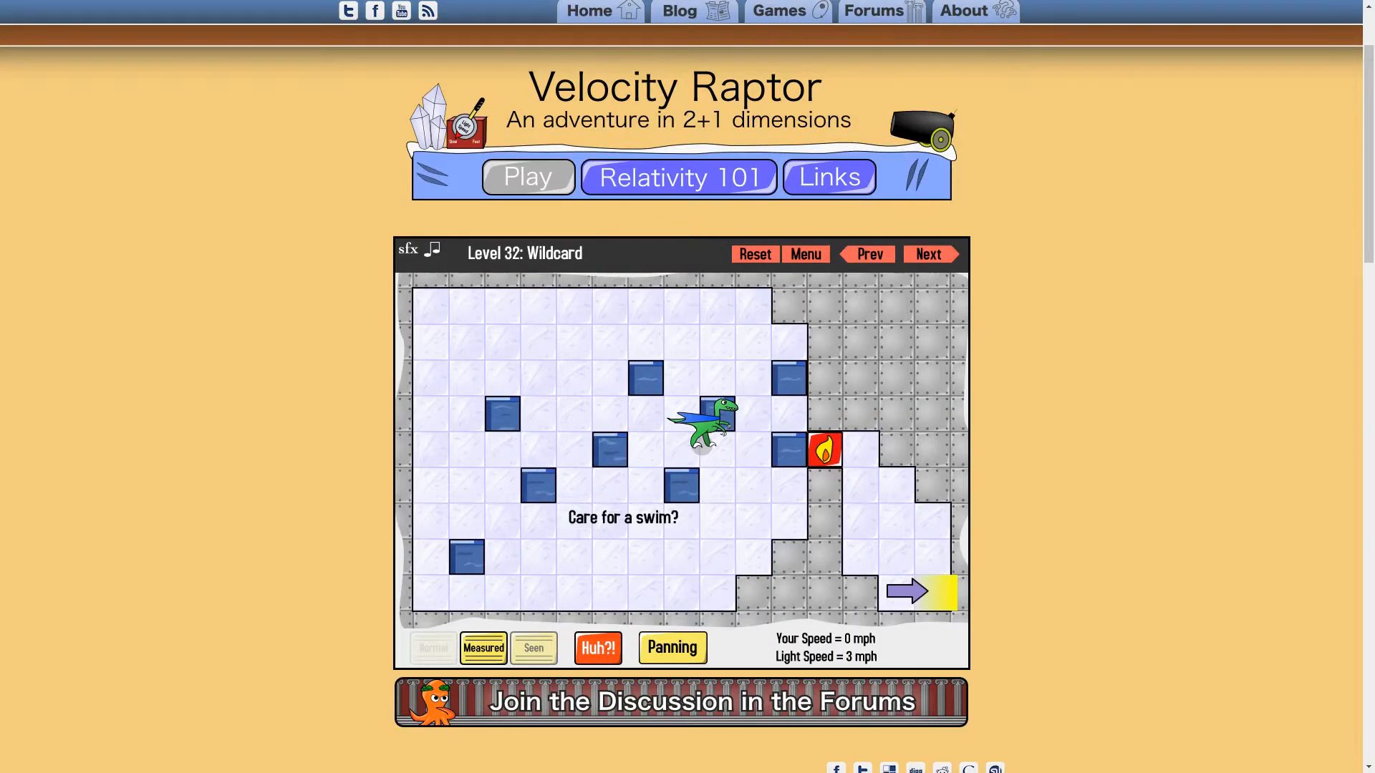
# Accelerate and brake the raptor rightward until it halts beside the flame tile.
pyautogui.press('Right')
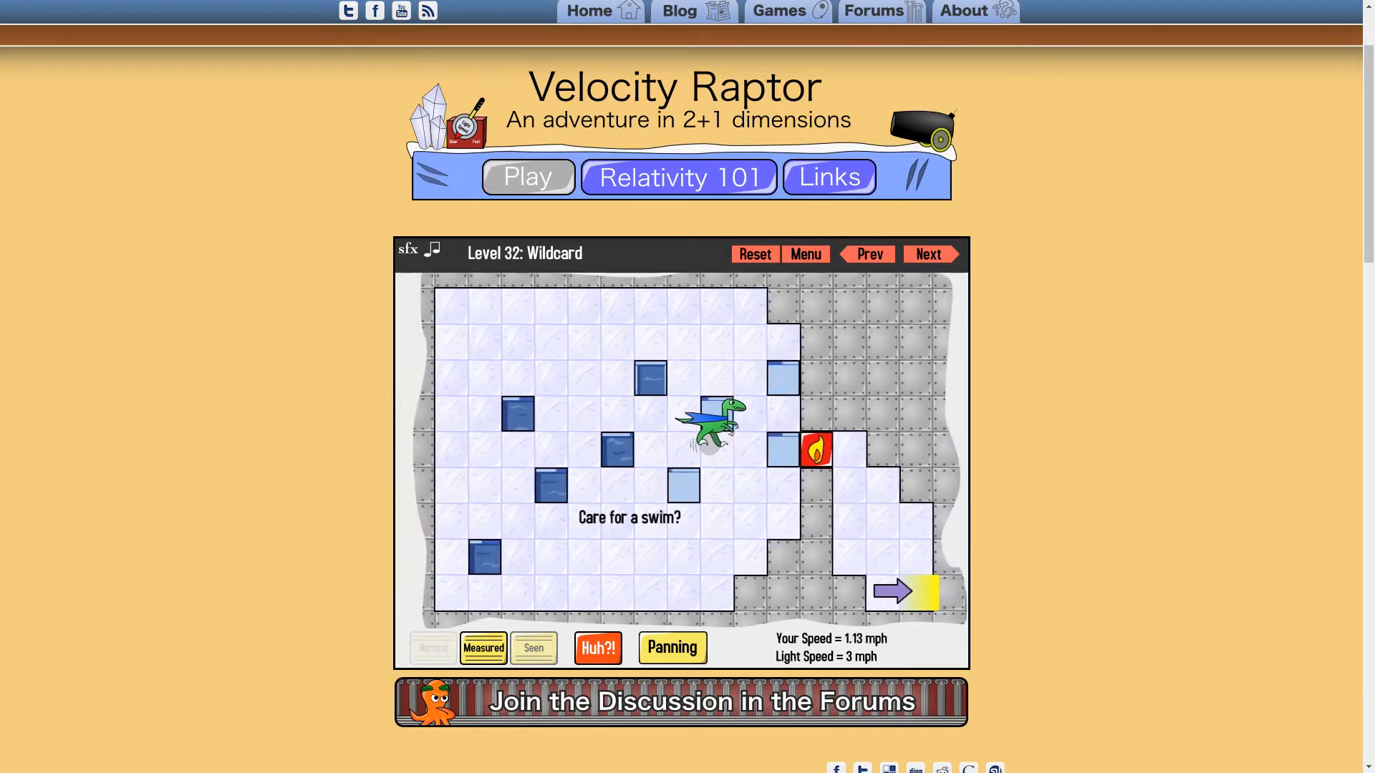
pyautogui.press('Right')
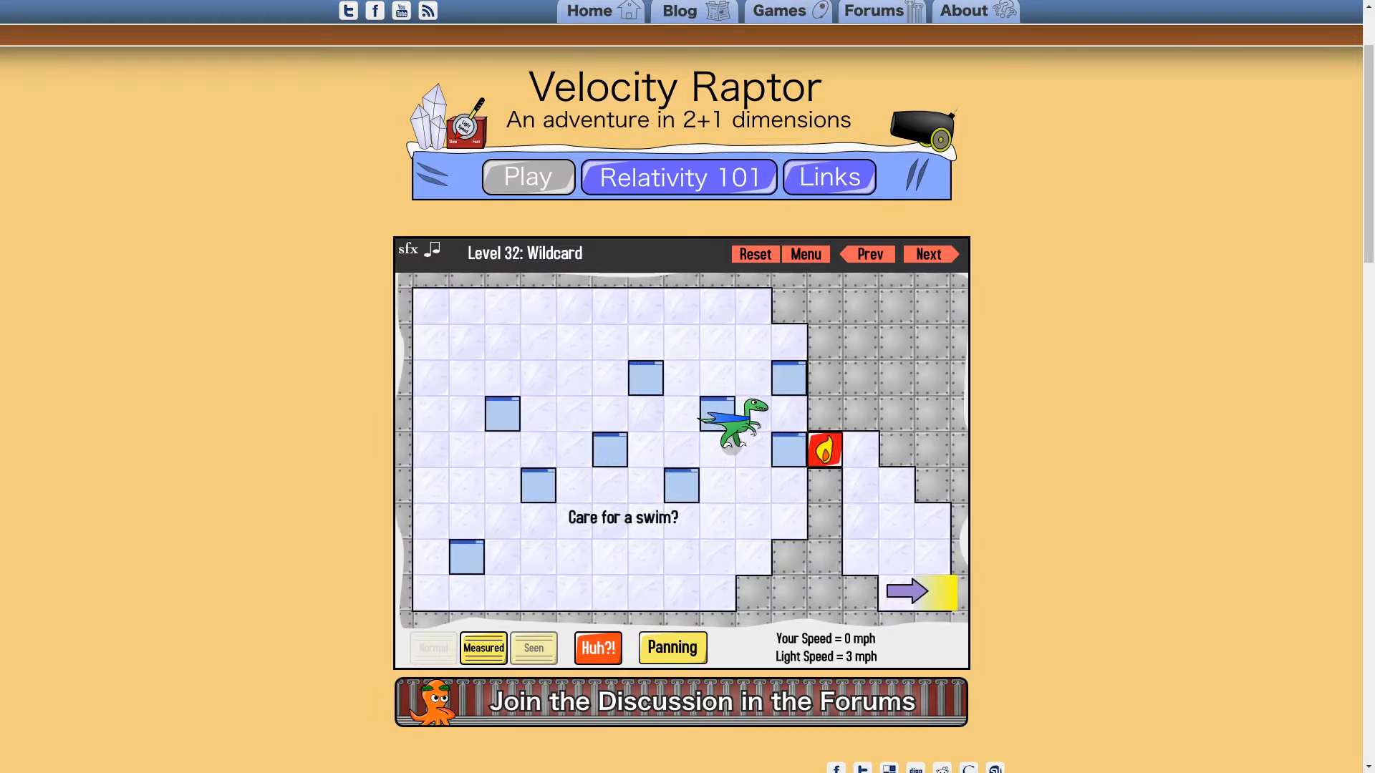
pyautogui.press('Right')
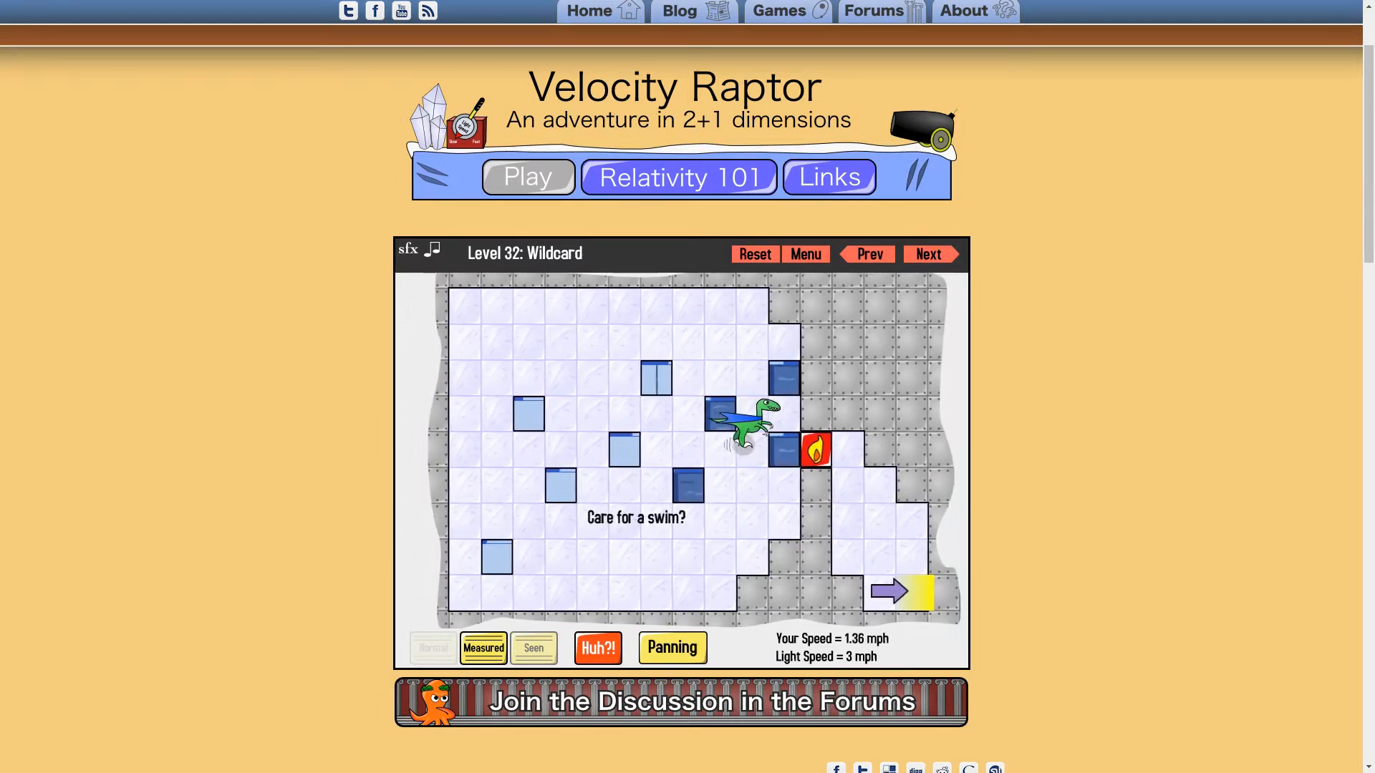
pyautogui.press('Right')
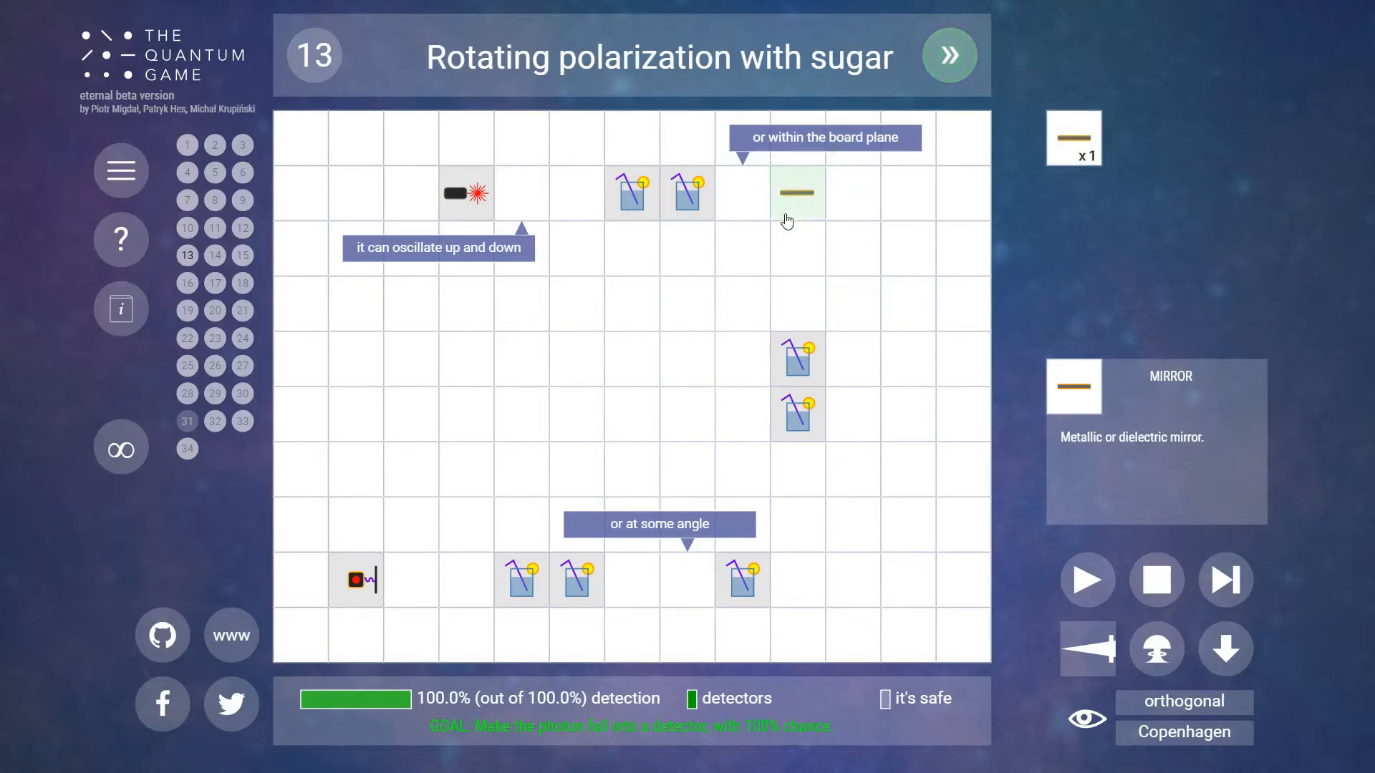
# Place a diagonal mirror right of the sugar glasses and another at the beam's far end.
pyautogui.moveTo(1060, 151); pyautogui.dragTo(792, 585)
pyautogui.click(798, 590)
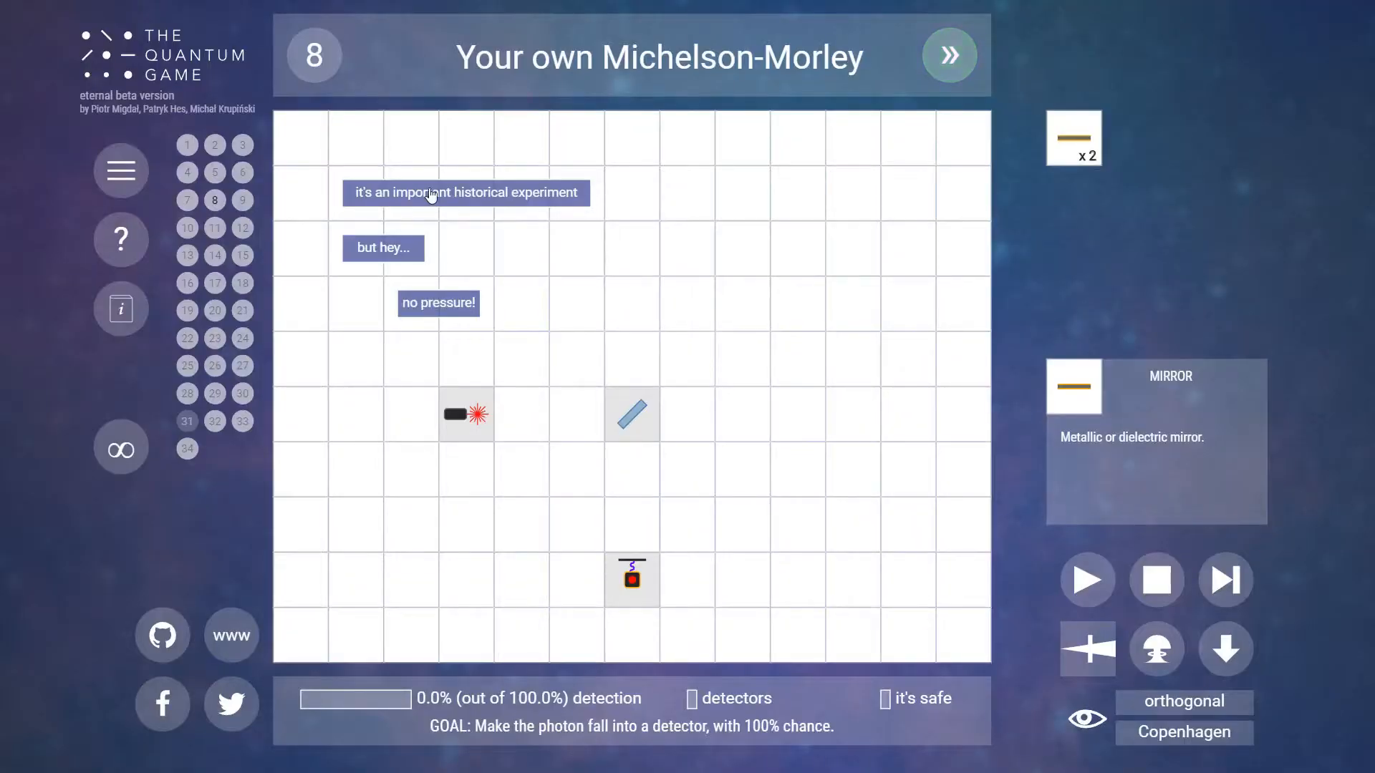
pyautogui.click(431, 196)
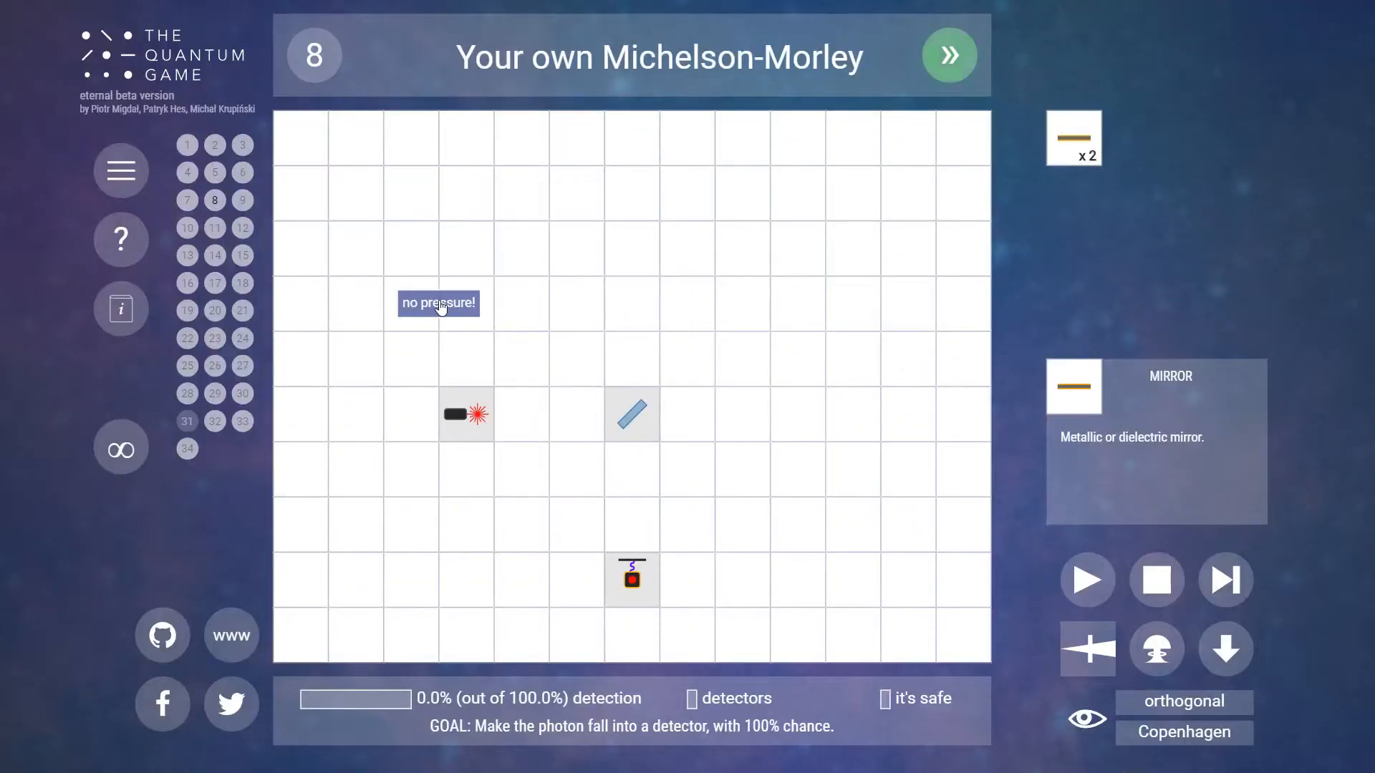
pyautogui.moveTo(1008, 178); pyautogui.dragTo(625, 268)
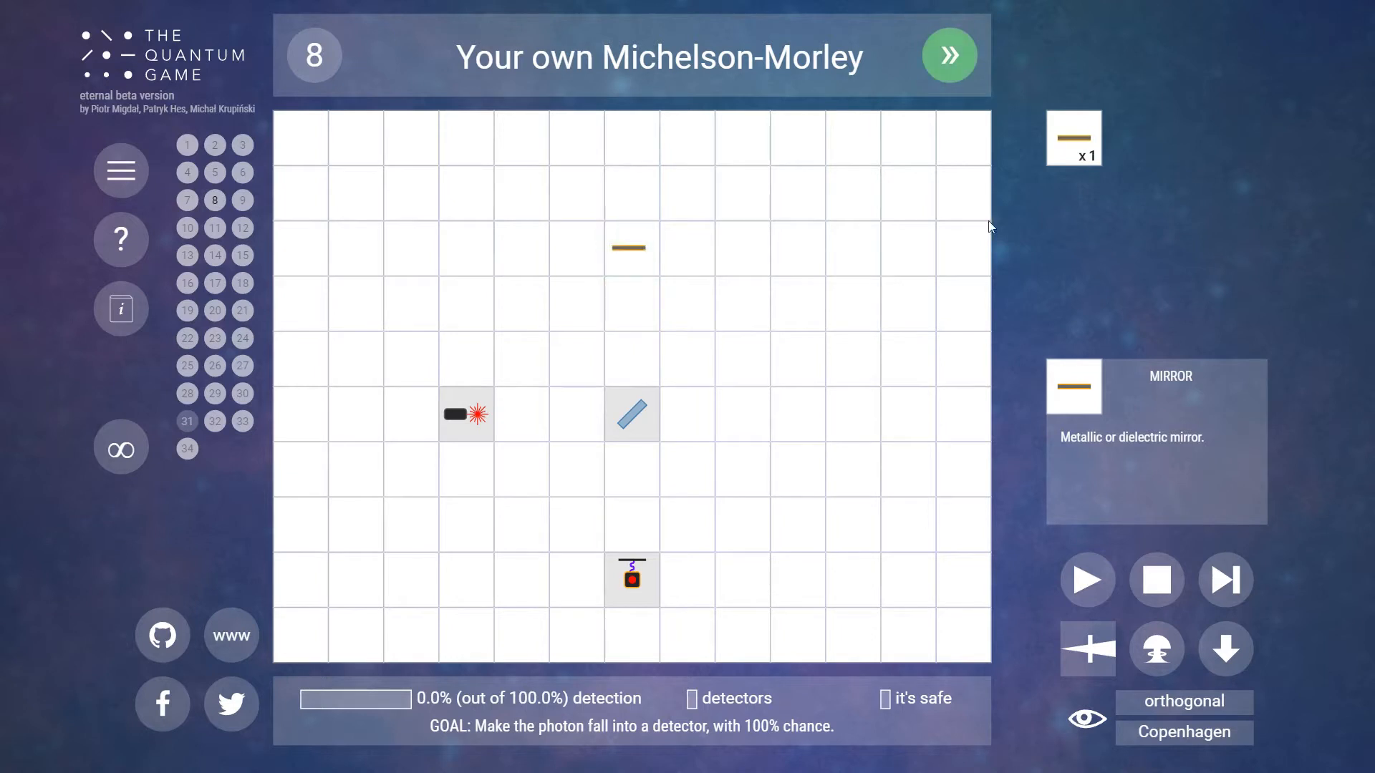
pyautogui.moveTo(1087, 141); pyautogui.dragTo(913, 430)
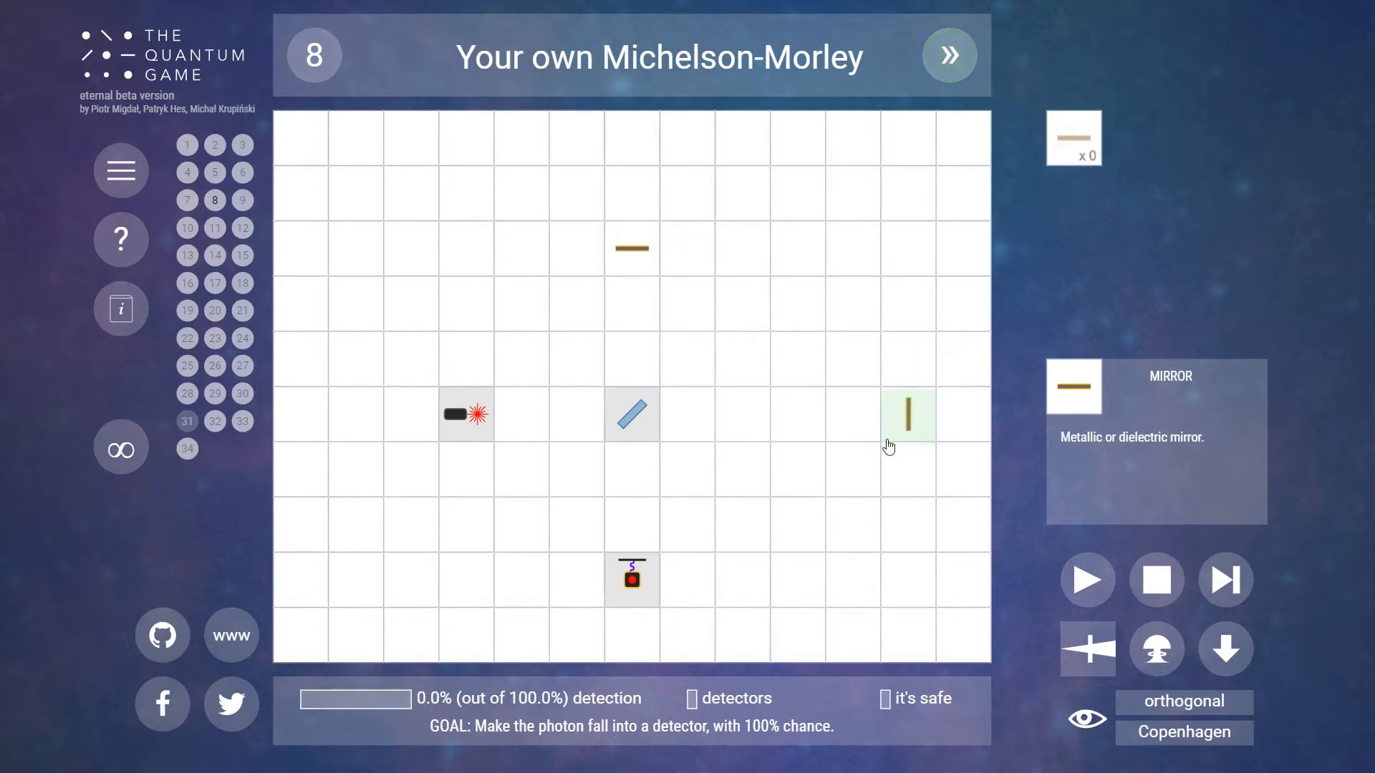
# Fire a photon, then shift both mirrors beside the beam splitter and fire again for 100% detection.
pyautogui.click(466, 414)
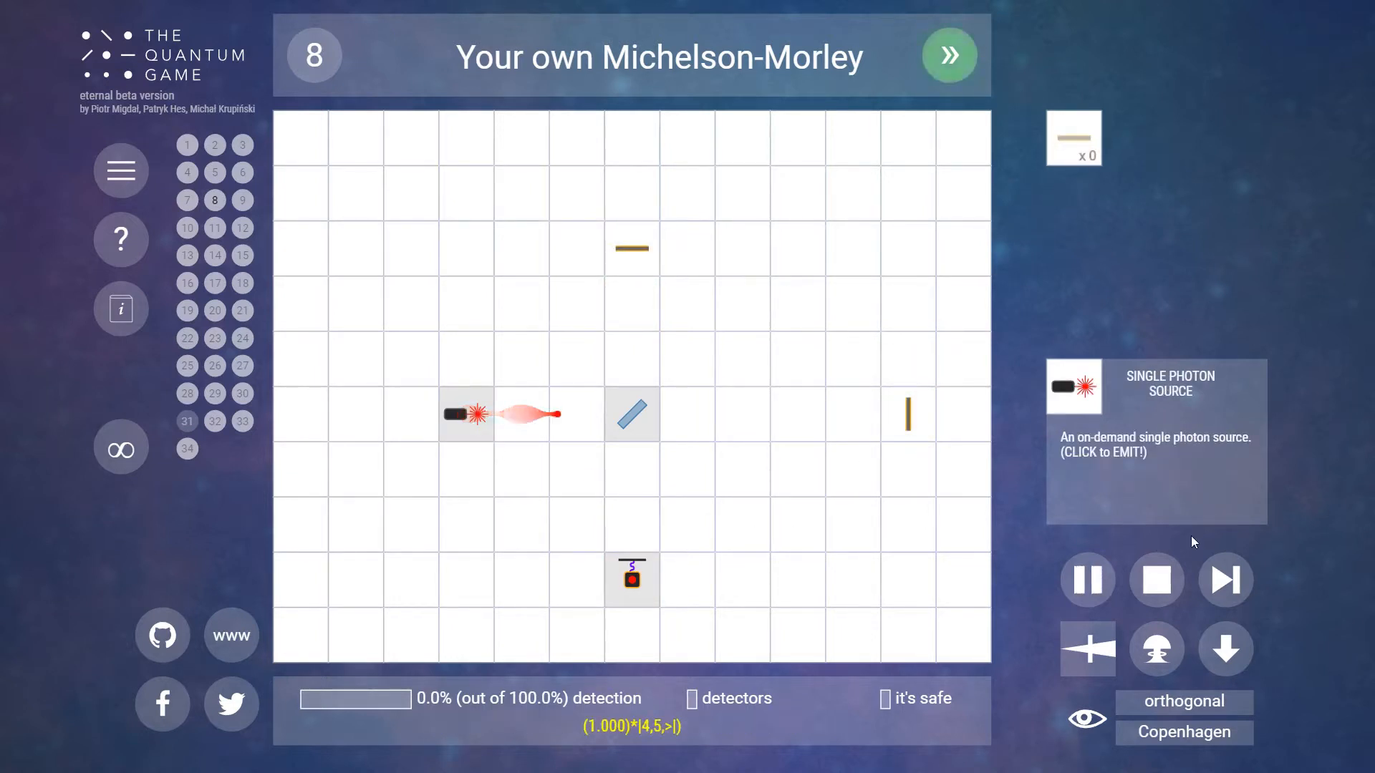
pyautogui.click(1090, 649)
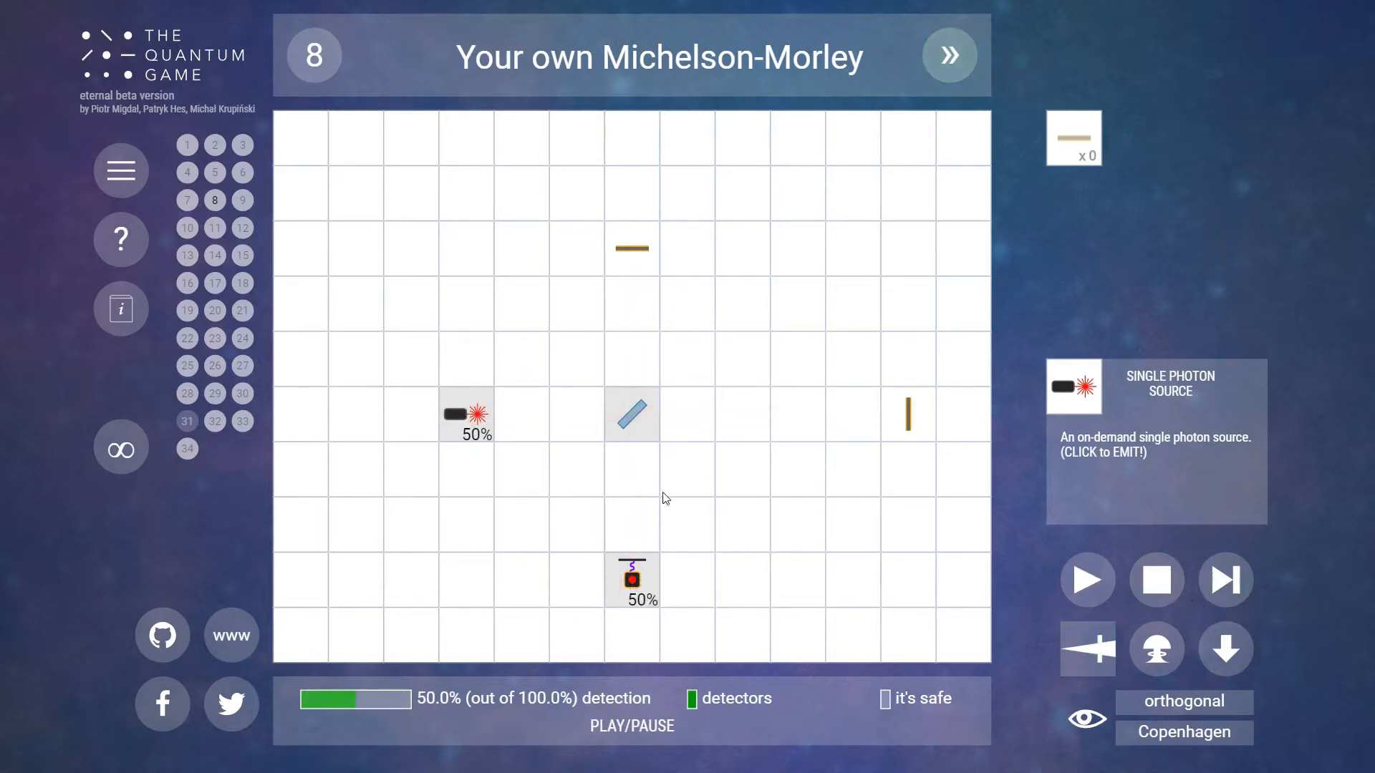
pyautogui.moveTo(876, 422); pyautogui.dragTo(804, 422)
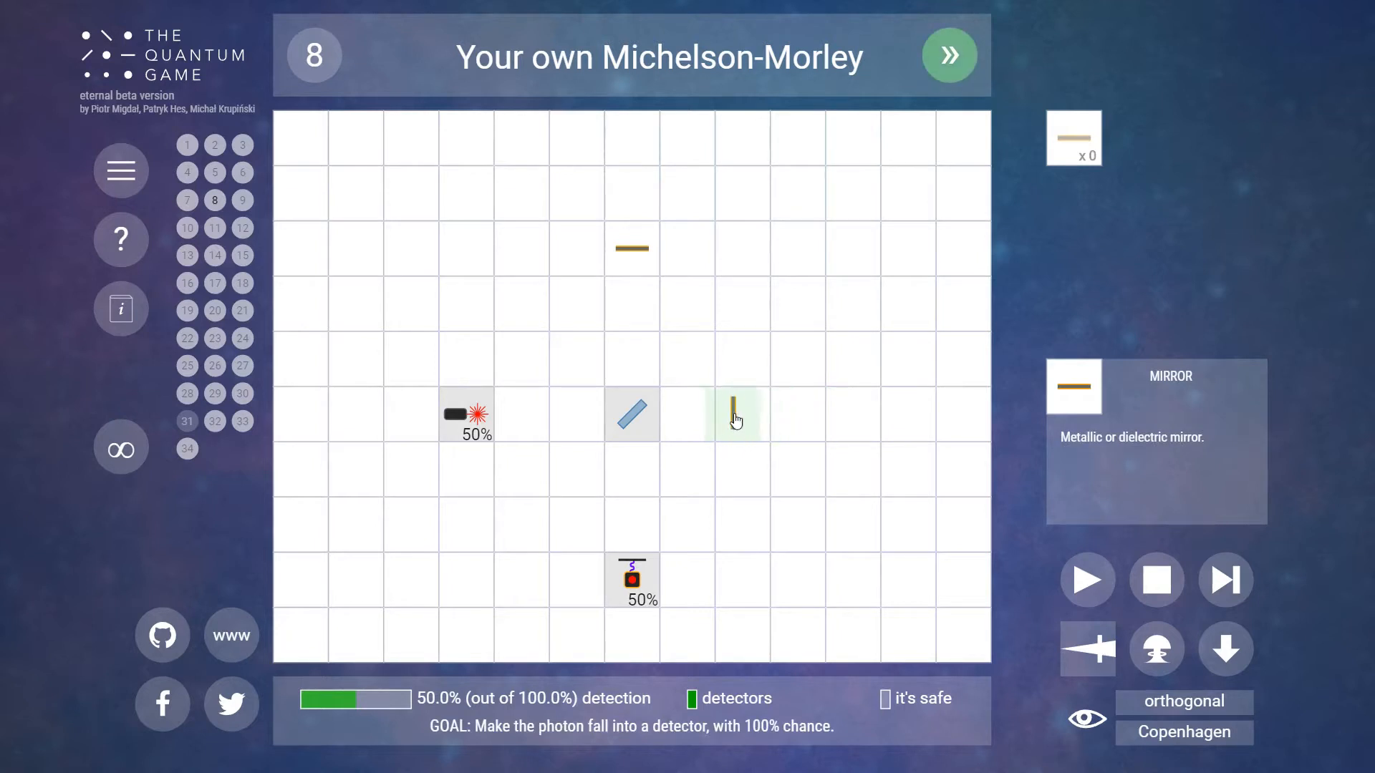
pyautogui.moveTo(632, 249); pyautogui.dragTo(629, 322)
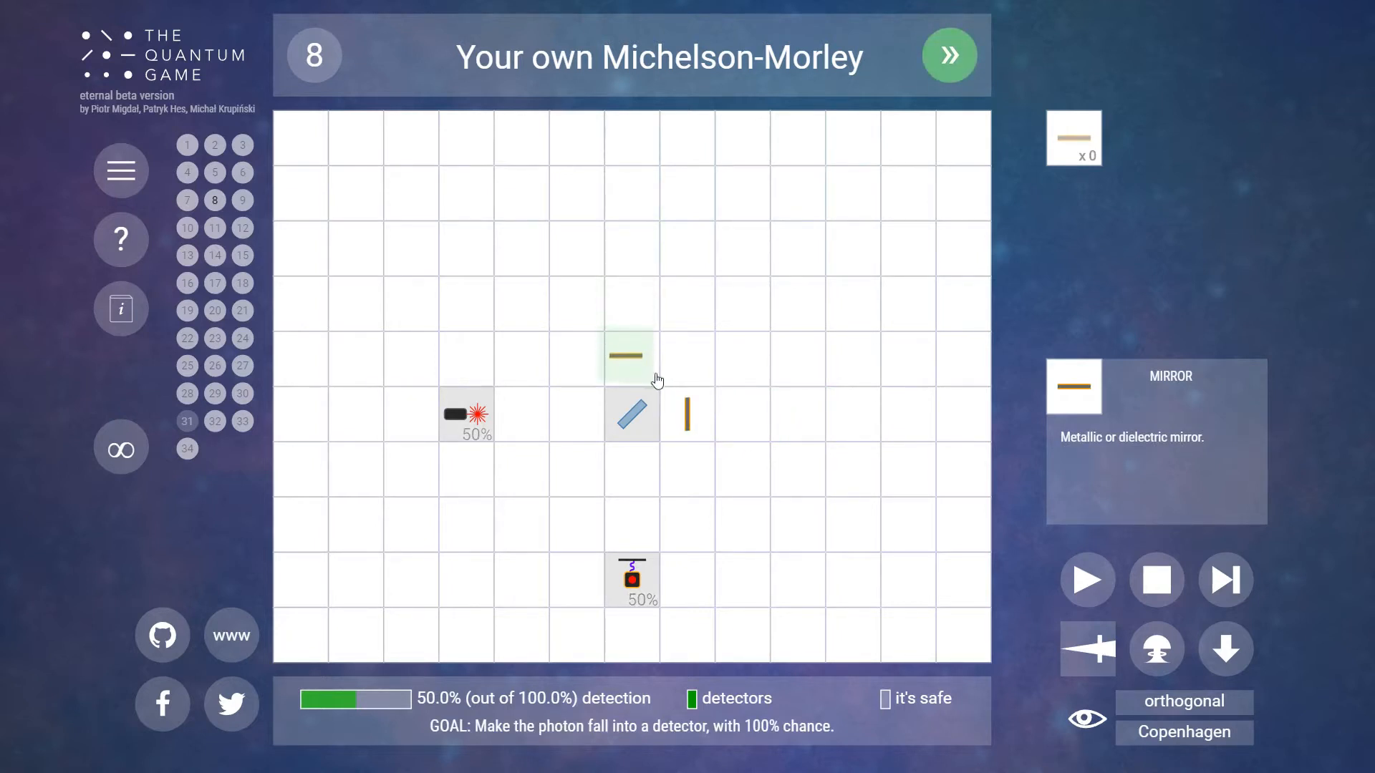
pyautogui.click(468, 430)
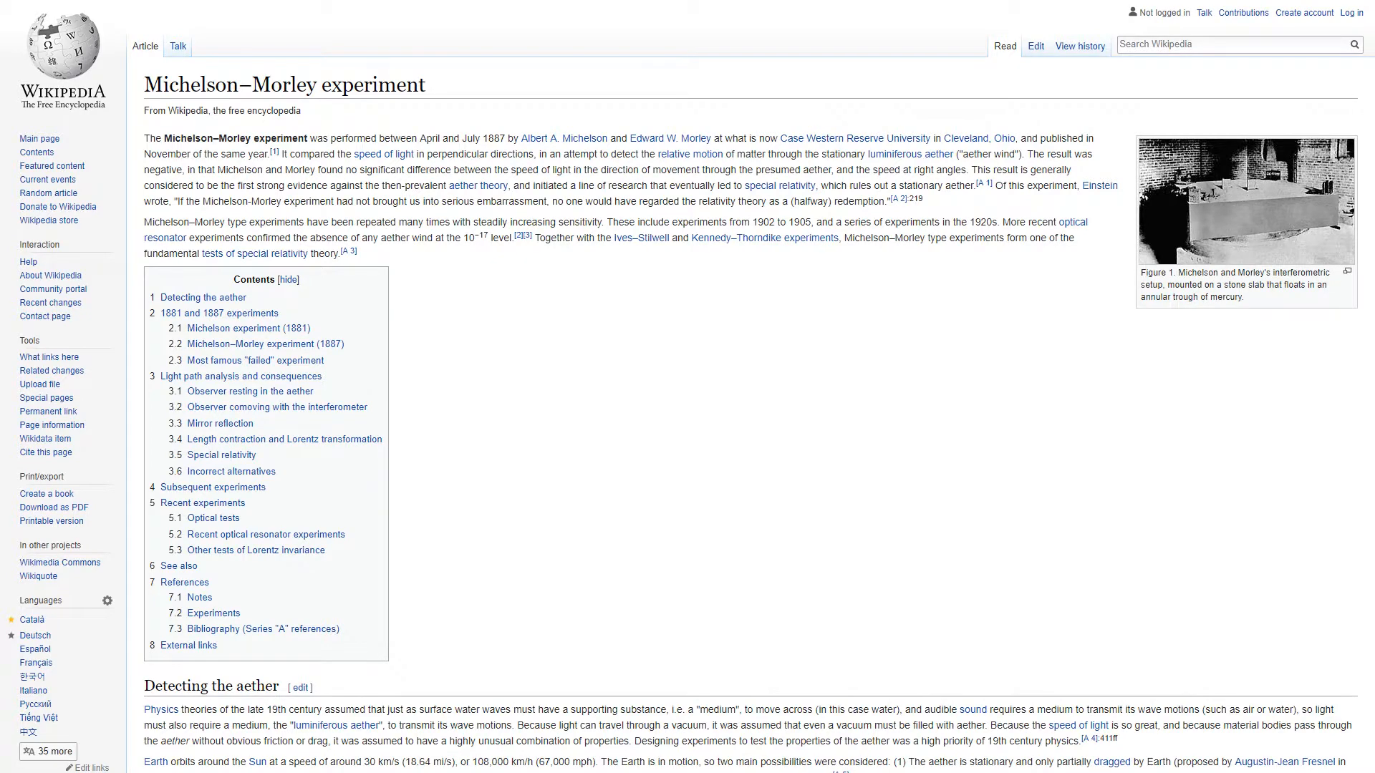
pyautogui.scroll(-4, 688, 430)
pyautogui.scroll(-5, 687, 430)
pyautogui.scroll(-5, 687, 430)
pyautogui.scroll(-5, 687, 430)
pyautogui.scroll(-4, 688, 430)
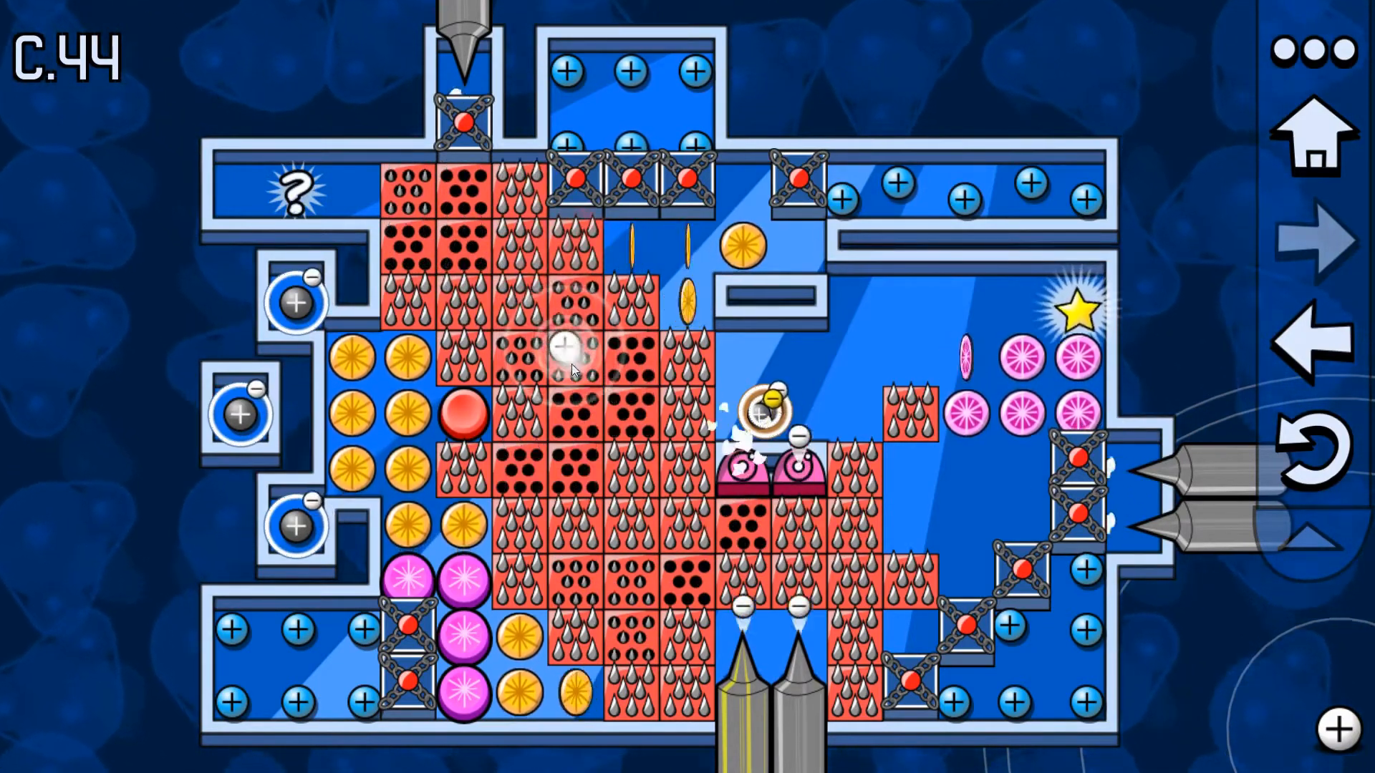
# Steer the white + marble down through the red spiked tiles of level C.44.
pyautogui.moveTo(572, 369); pyautogui.dragTo(621, 520)
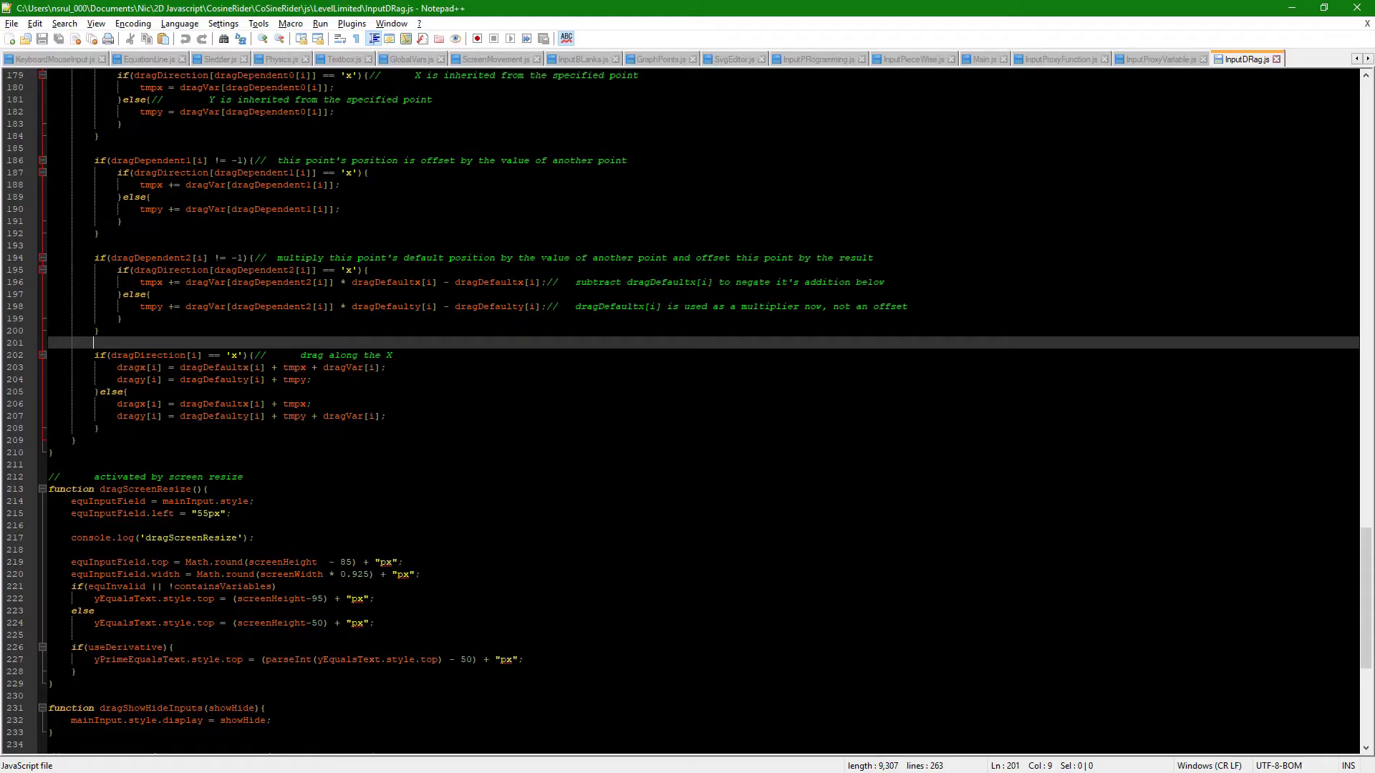
# Start a text search on the Particulars Steam store page.
pyautogui.hotkey('ctrl', 'f')
pyautogui.write('y')
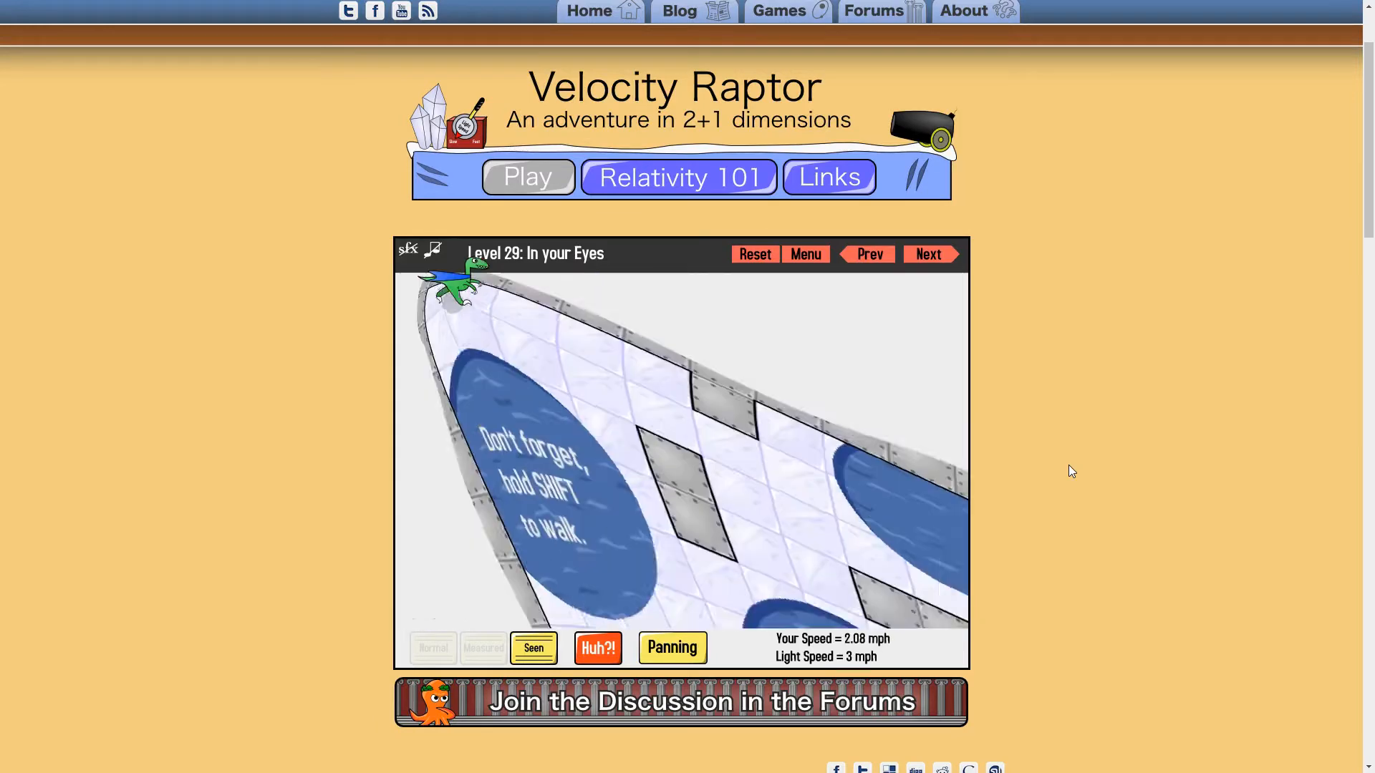
# Run the raptor right and down through Level 29 so the view warps near light speed.
pyautogui.press('Right')
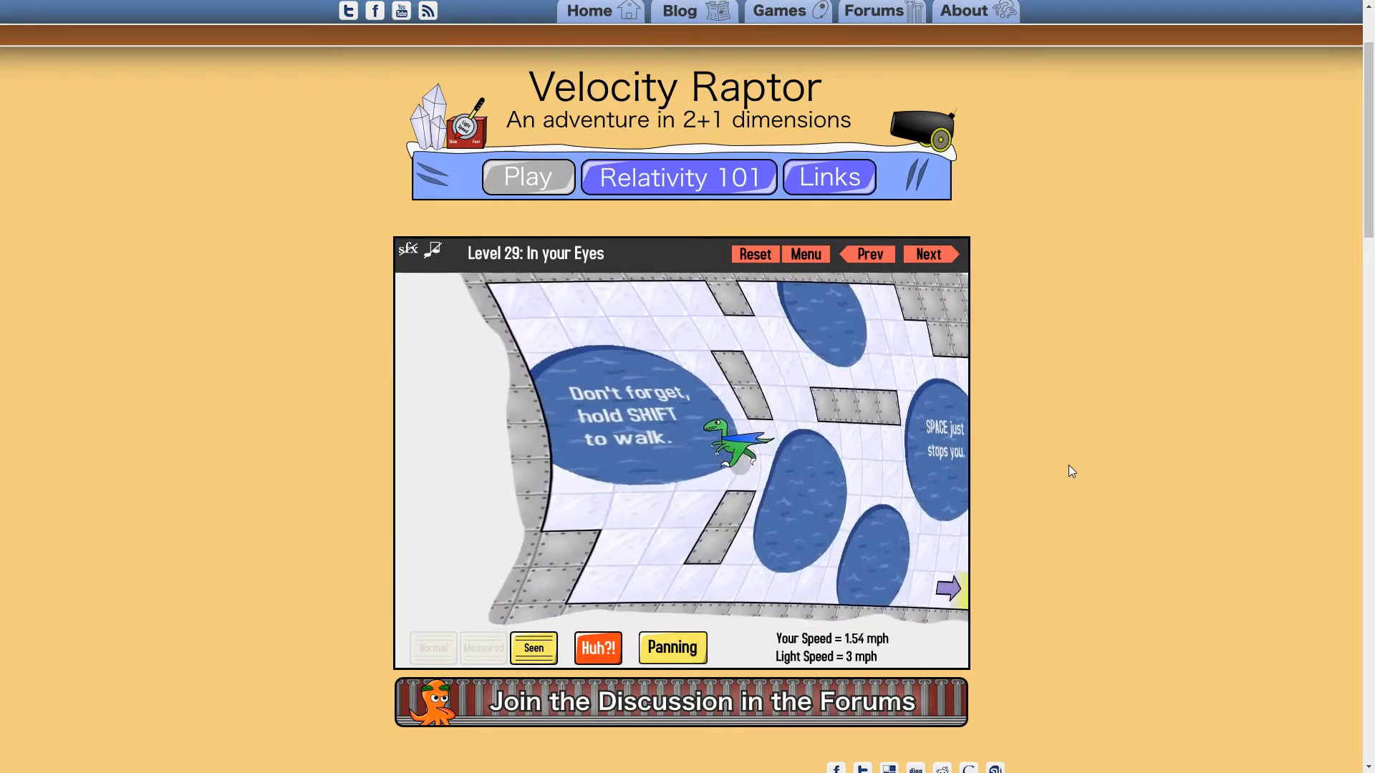
pyautogui.press('Down')
pyautogui.press('Down')
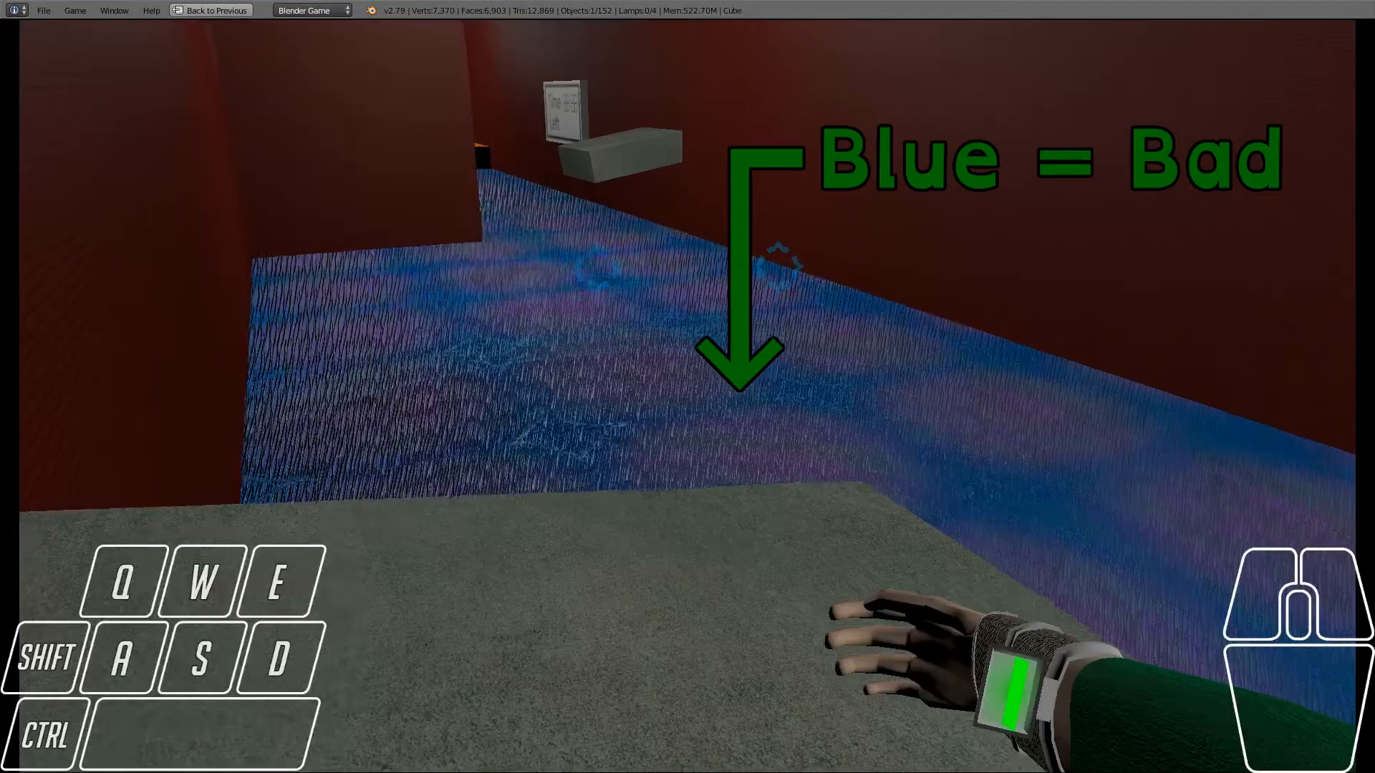
# Walk forward, jump onto and off the grey block, die on the blue floor and respawn.
pyautogui.press('w')
pyautogui.click(688, 388)
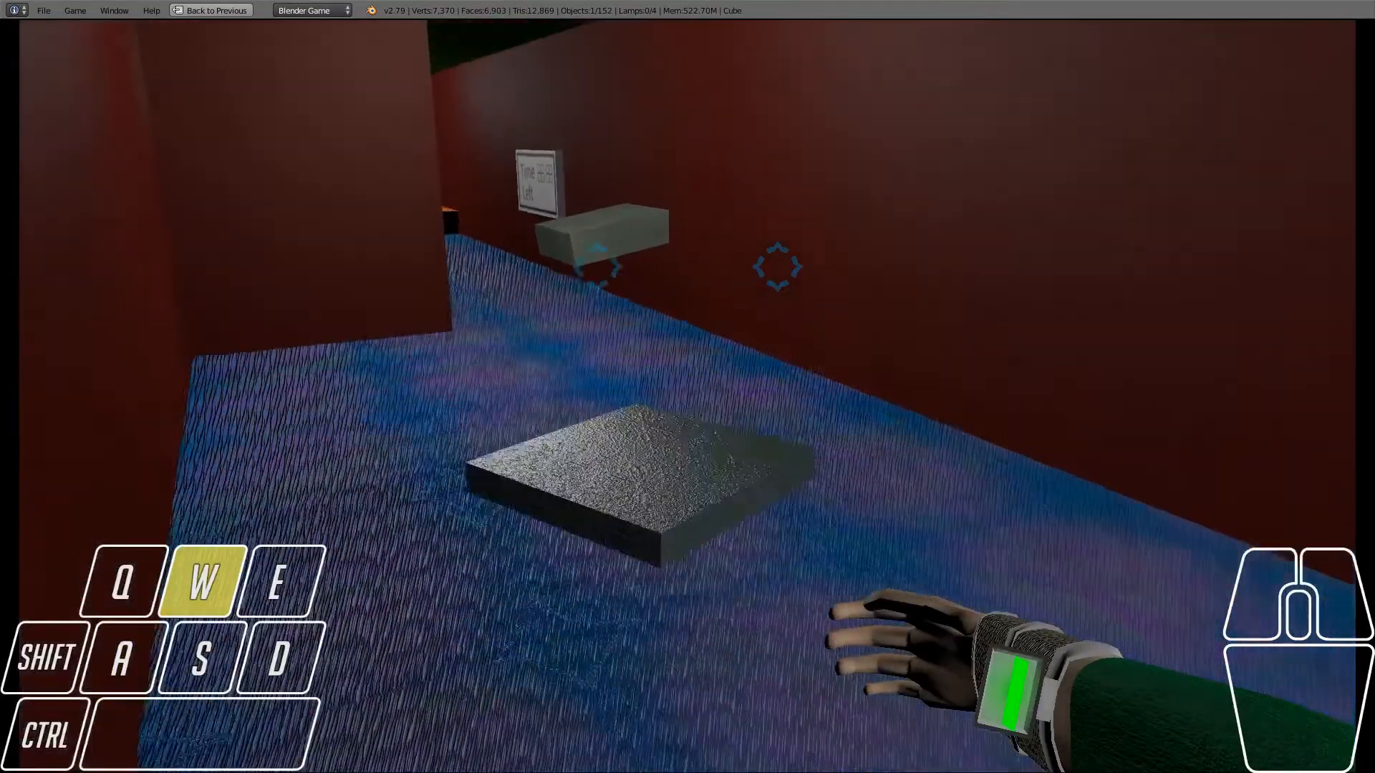
pyautogui.press('w')
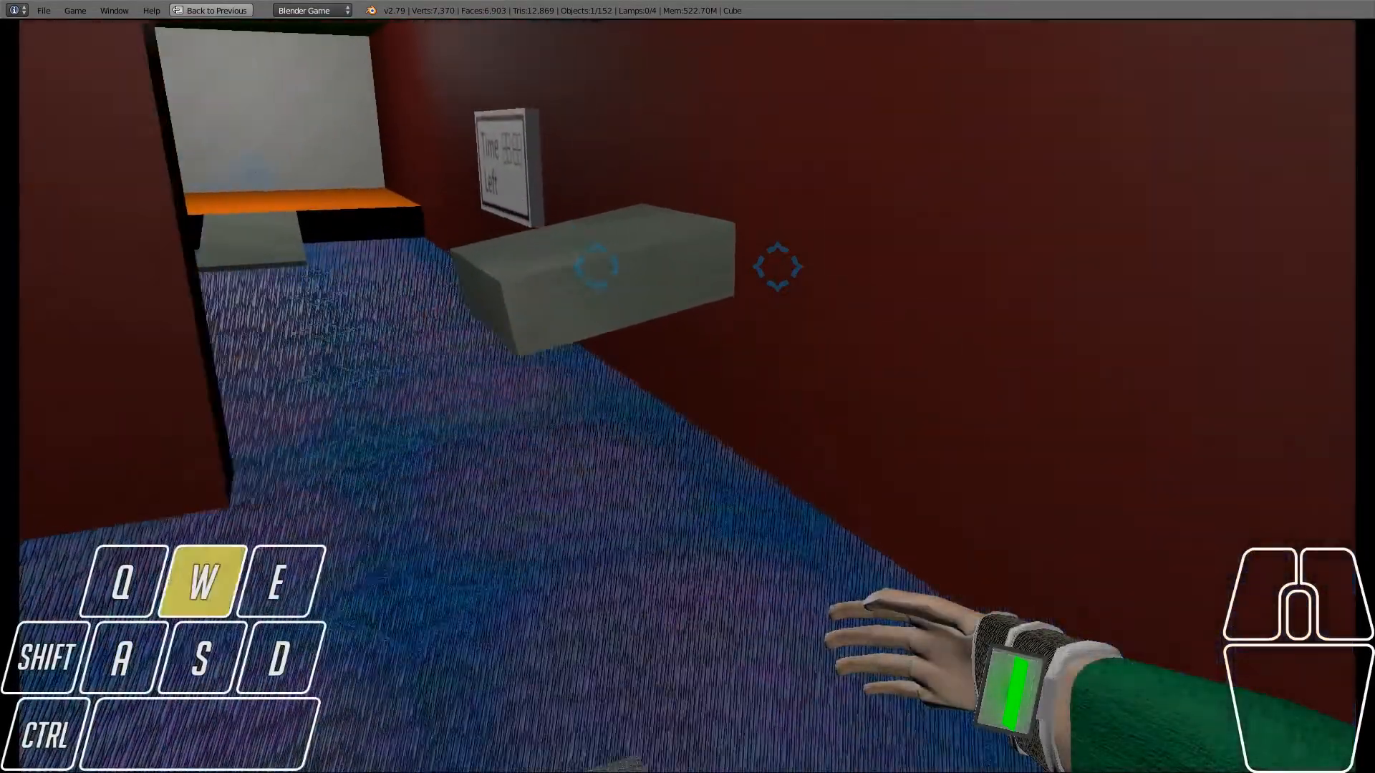
pyautogui.press('a')
pyautogui.press('space')
pyautogui.press('w')
pyautogui.press('a')
pyautogui.press('space')
pyautogui.press('s')
pyautogui.press('d')
pyautogui.press('a')
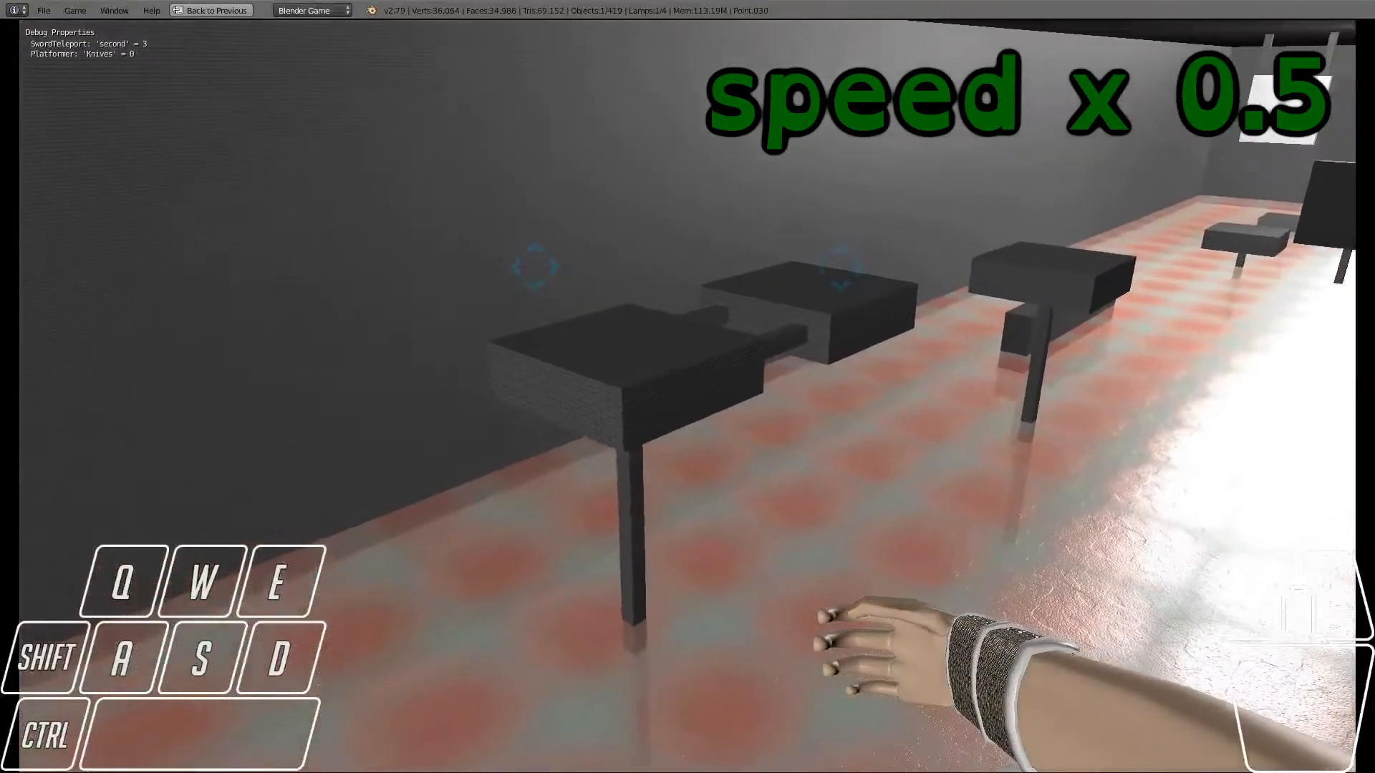
pyautogui.press('s')
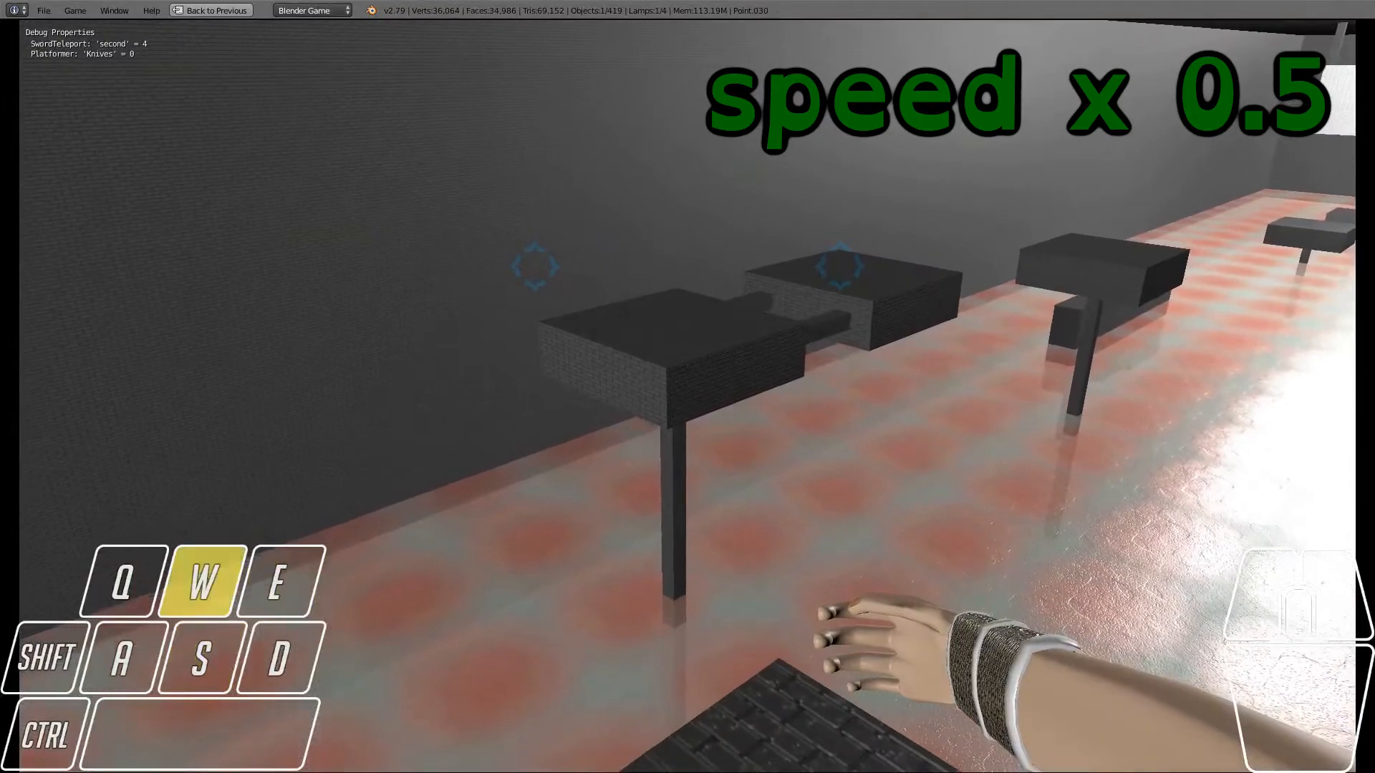
# Walk onto the dark platforms, trigger the sword teleport and cross the bridge to the brick platform.
pyautogui.press('w')
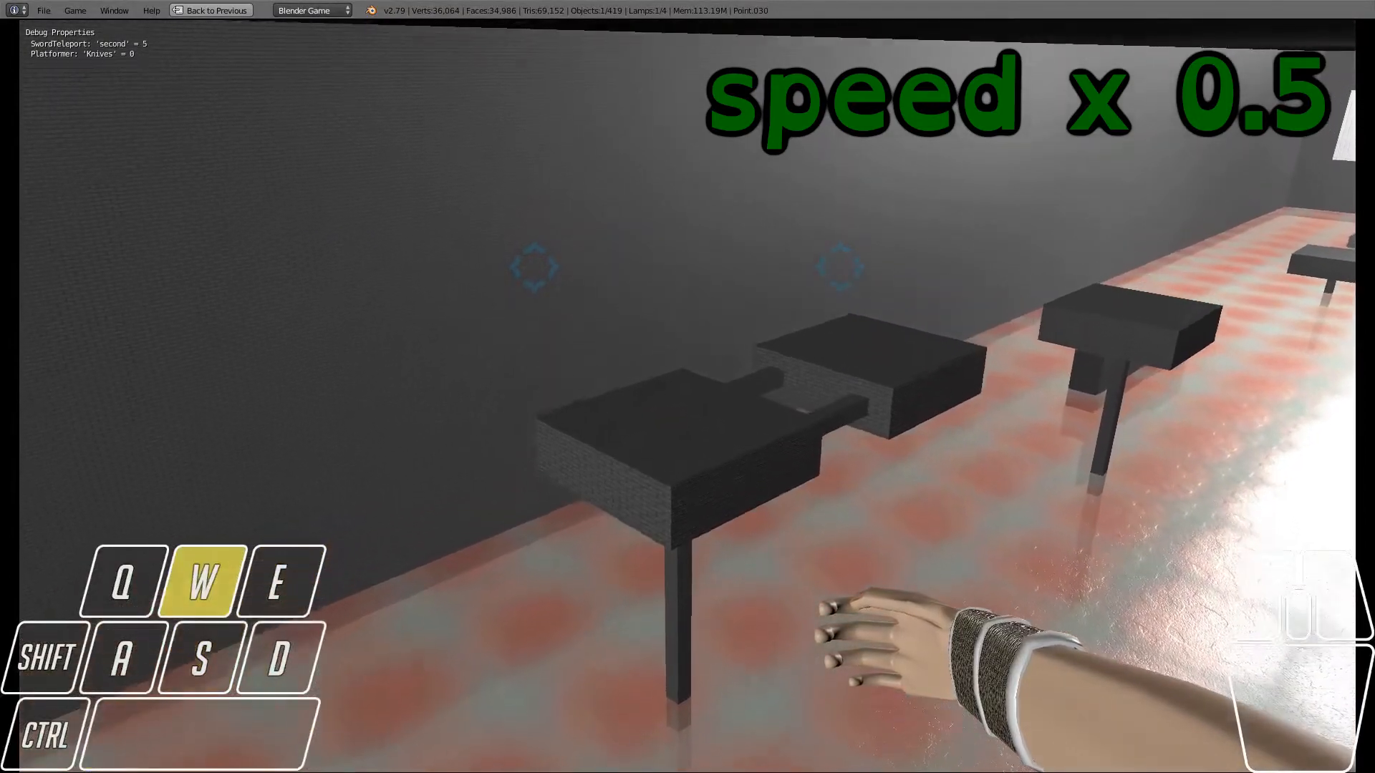
pyautogui.press('w')
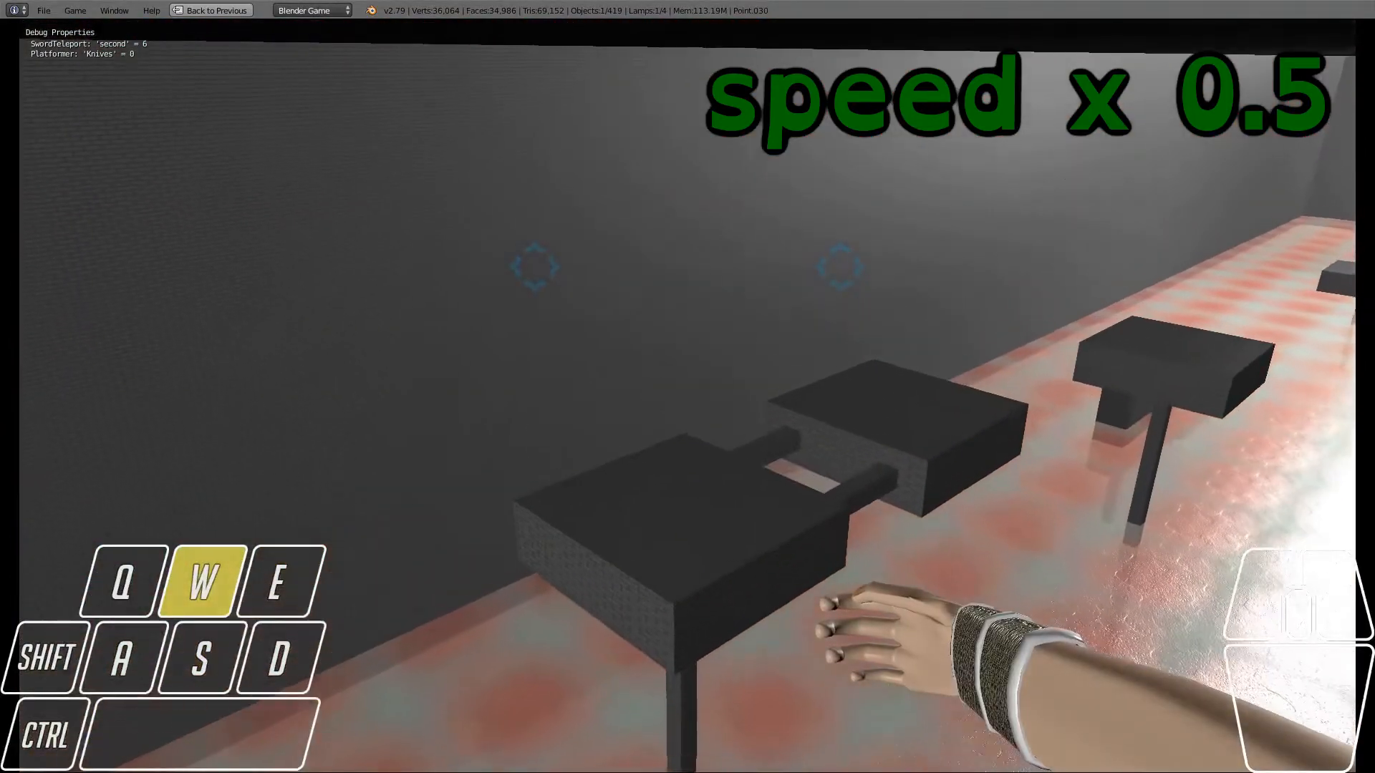
pyautogui.press('w')
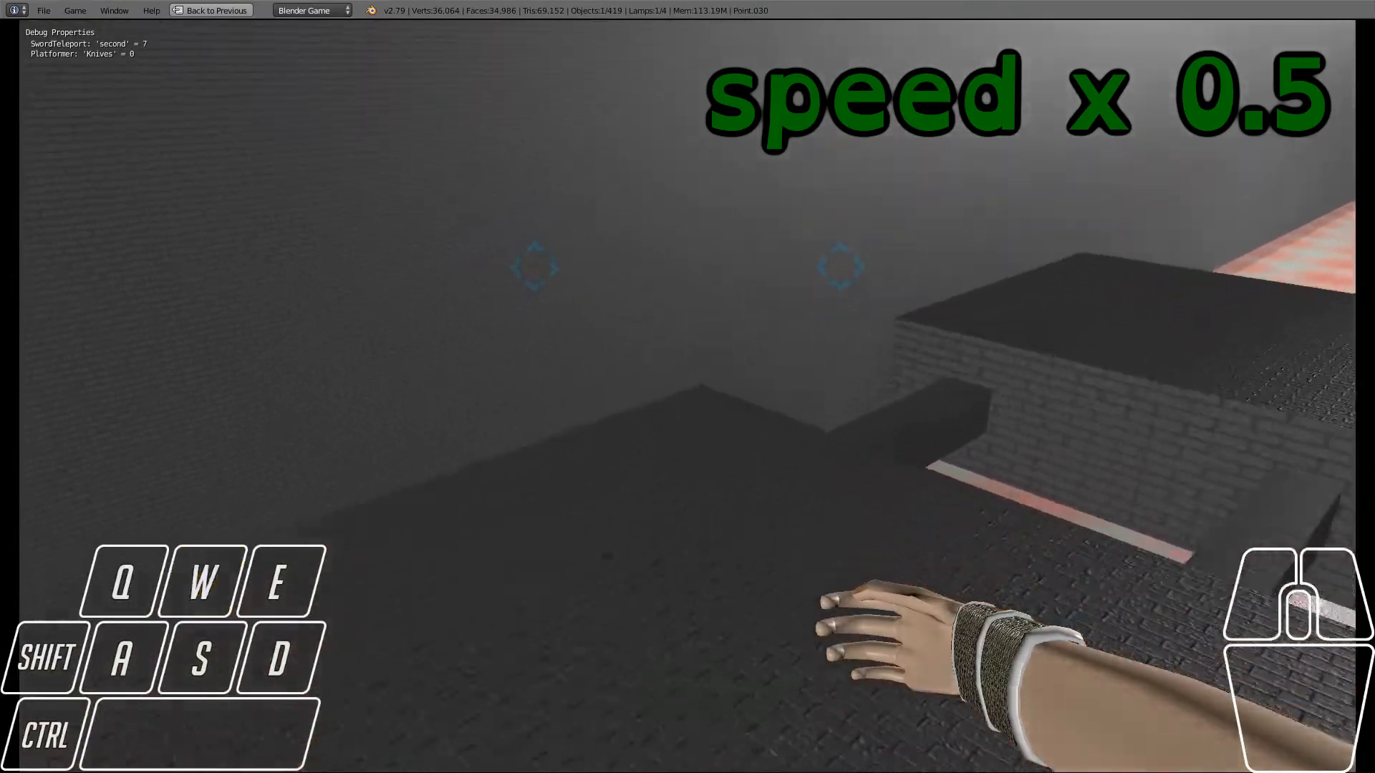
pyautogui.press('e')
pyautogui.press('s')
pyautogui.press('s')
pyautogui.press('d')
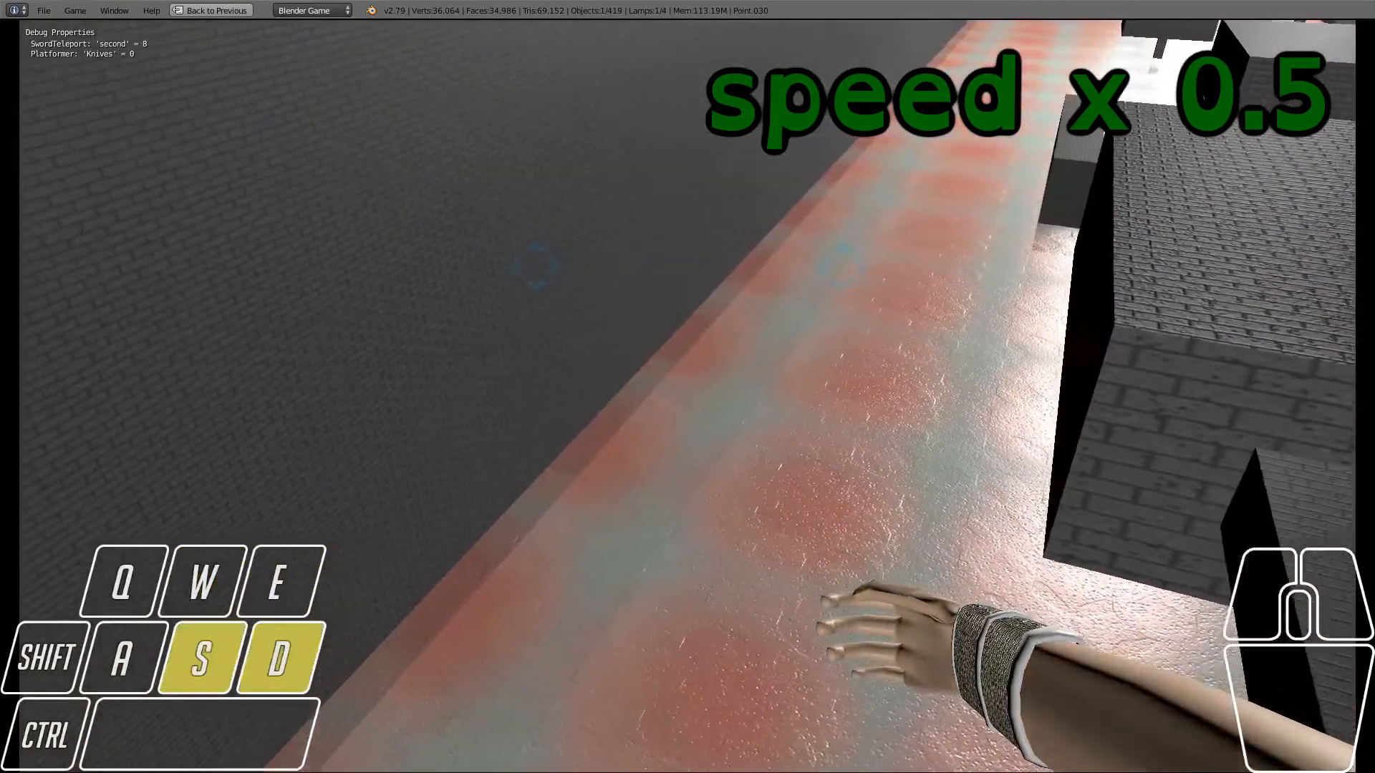
pyautogui.press('d')
pyautogui.click(688, 387)
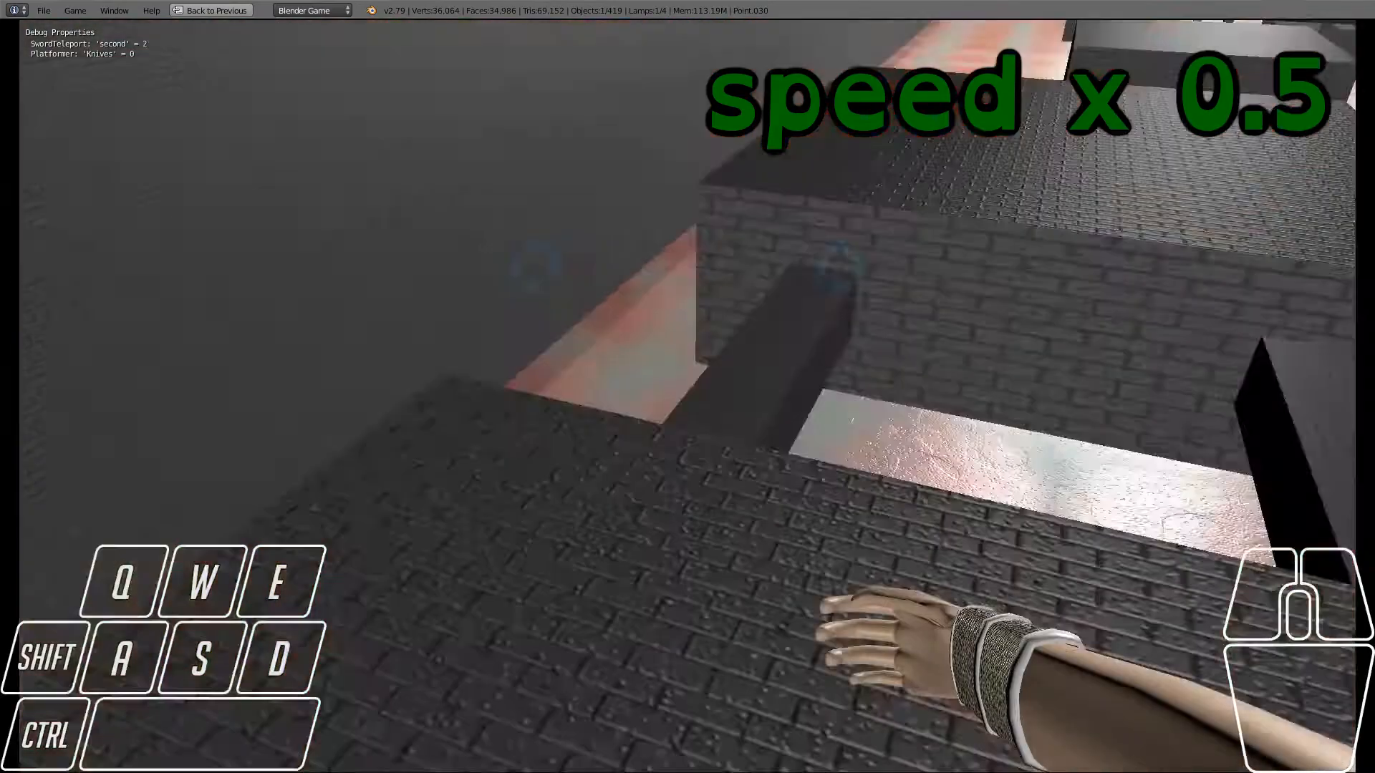
# Accelerate the raptors rightward in all three views, then let them coast to a stop.
pyautogui.press('w')
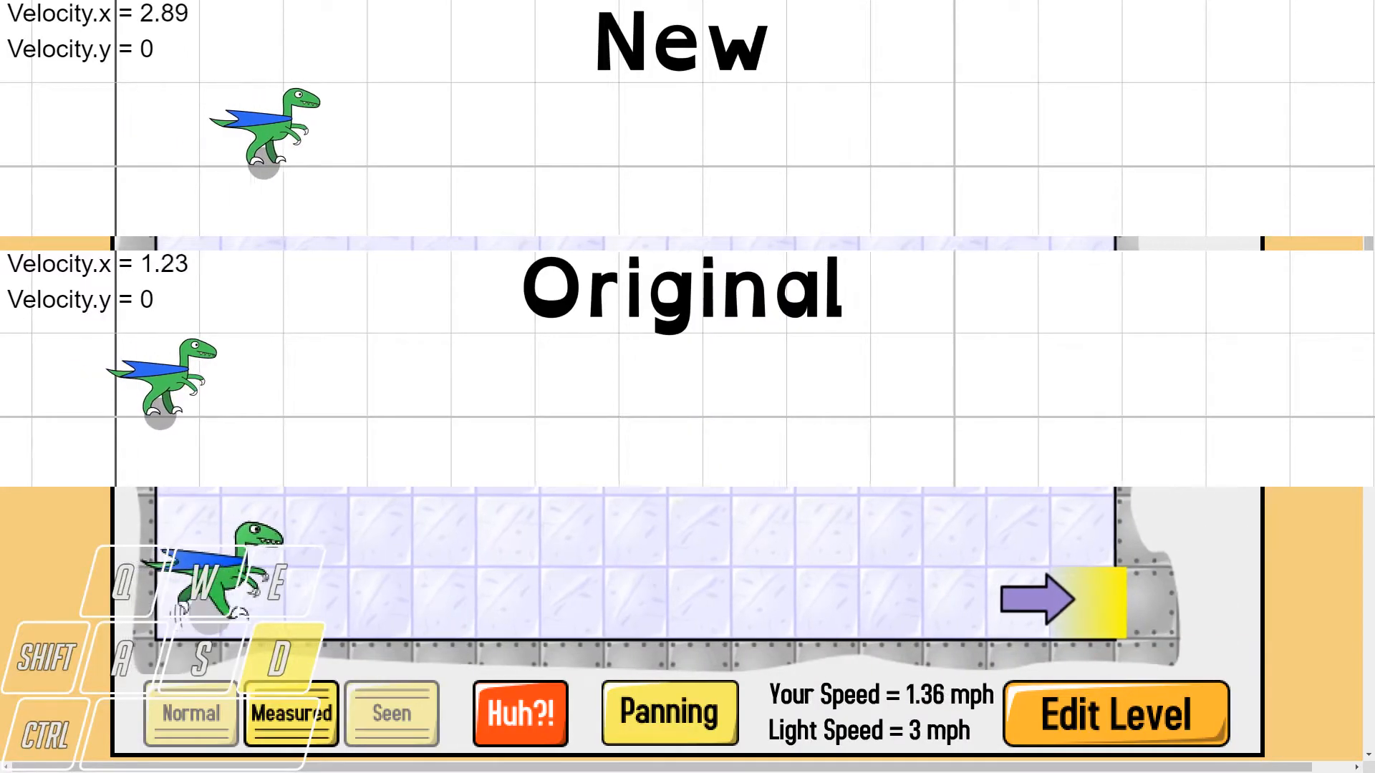
pyautogui.press('d')
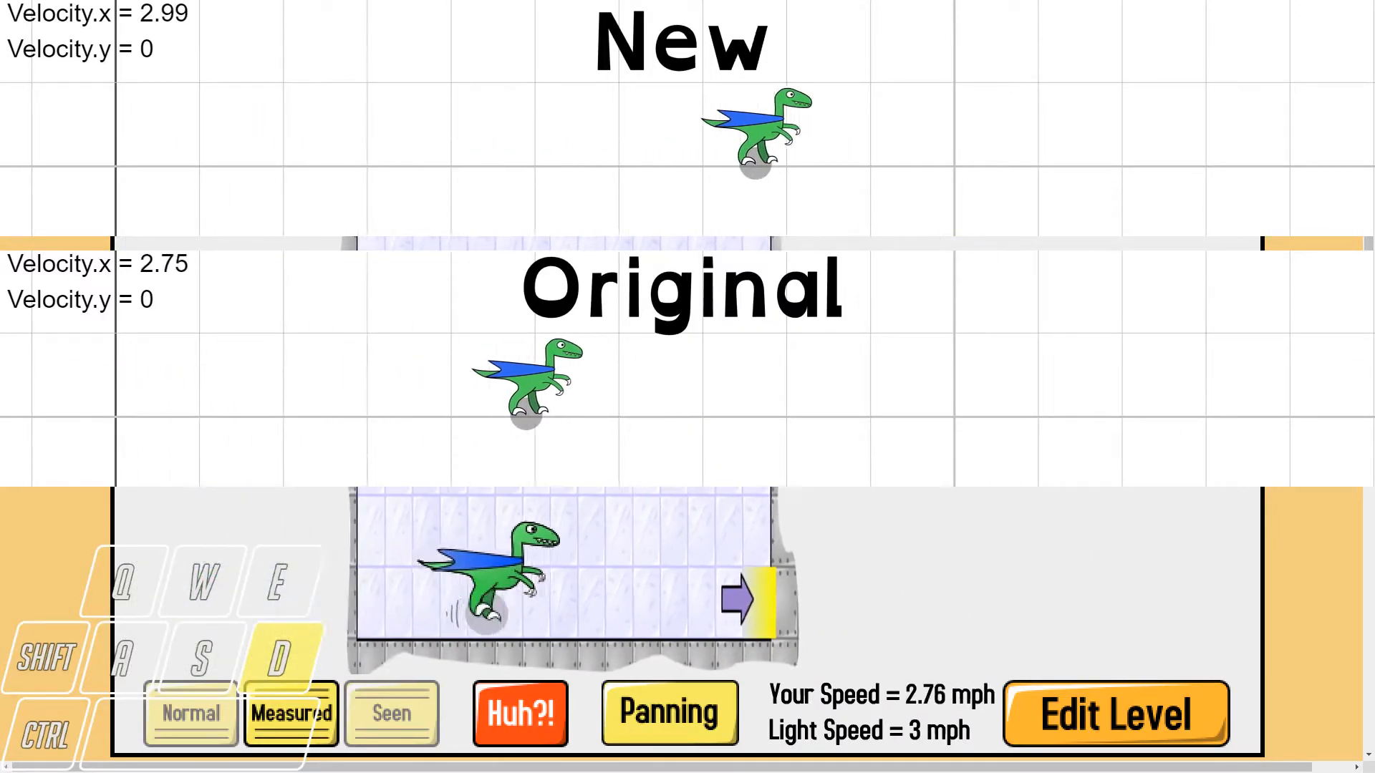
pyautogui.press('d')
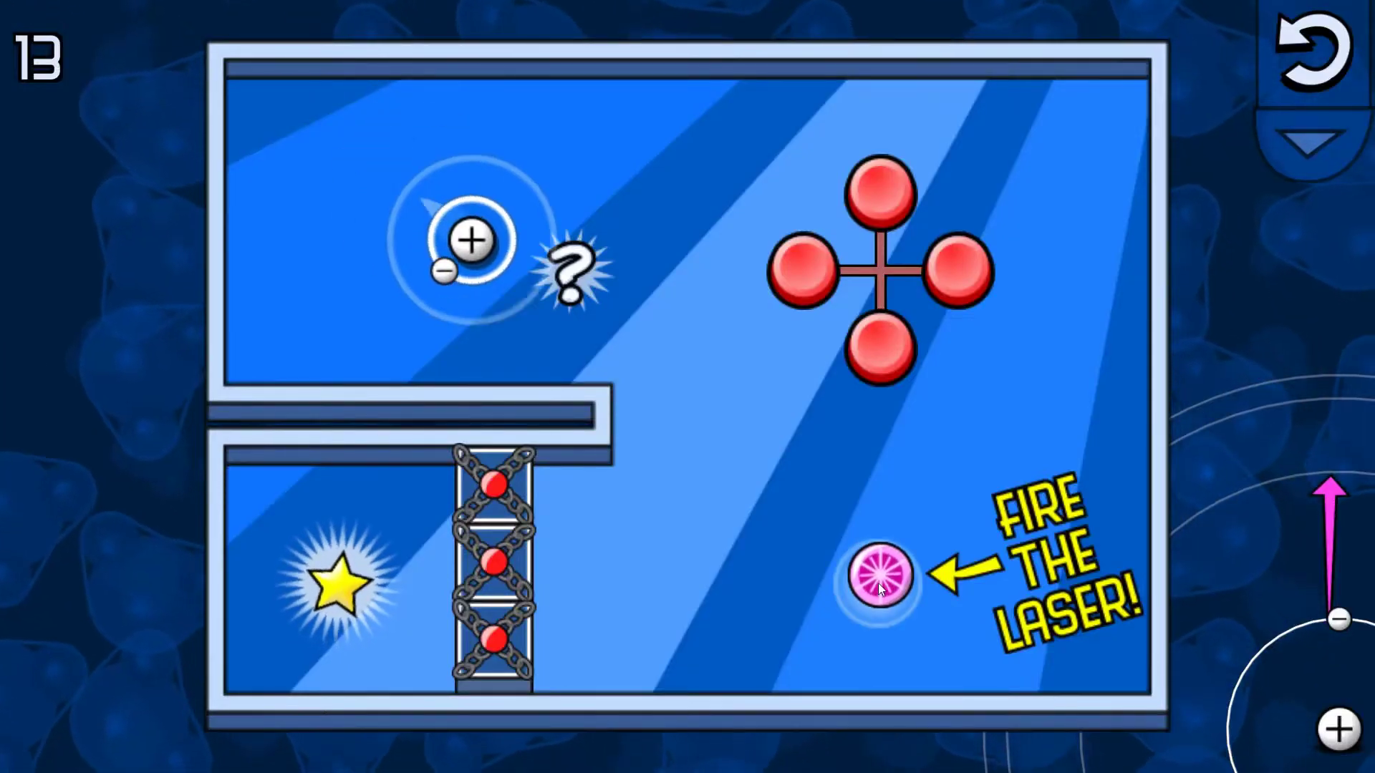
# Fire the laser emitter at the electron to knock it loose.
pyautogui.click(877, 584)
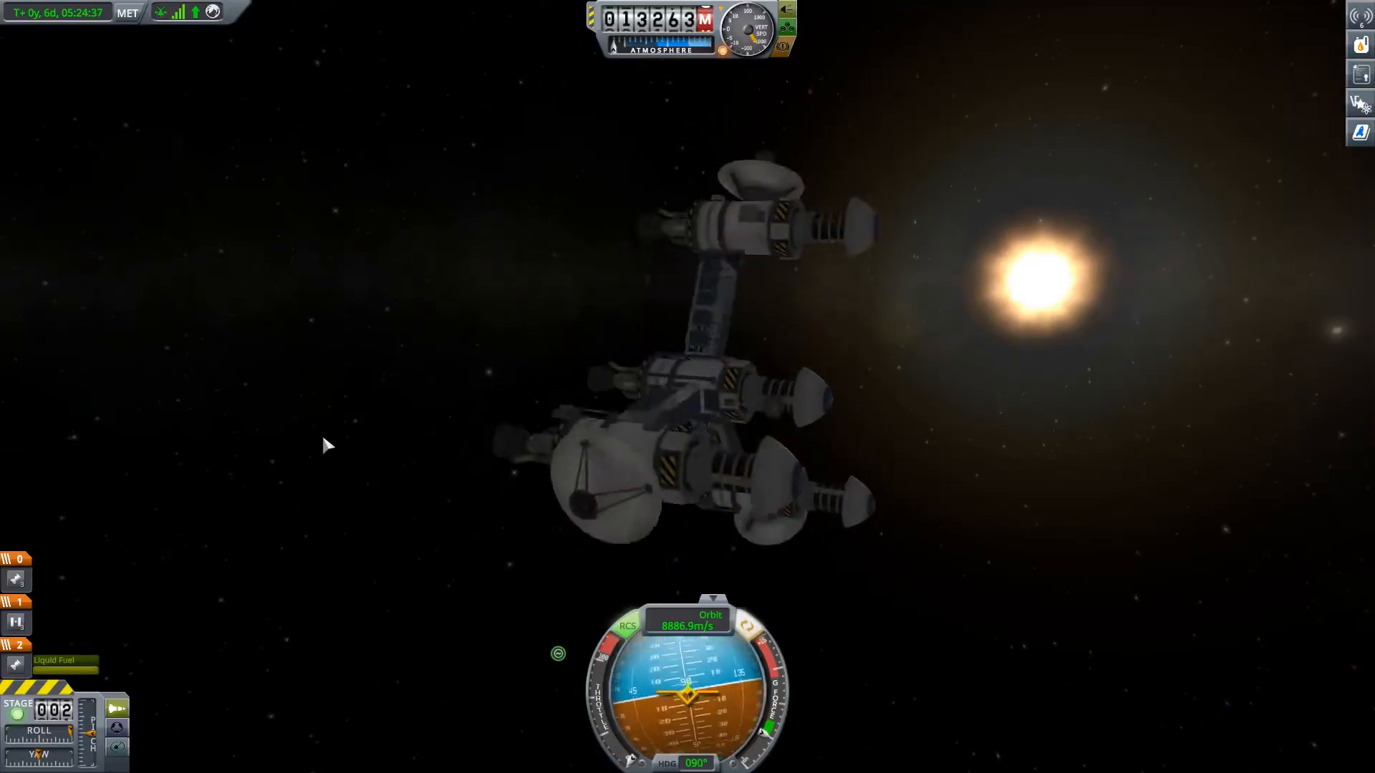
# Activate the next stage so the radial pods detach from the orbiting craft.
pyautogui.press('space')
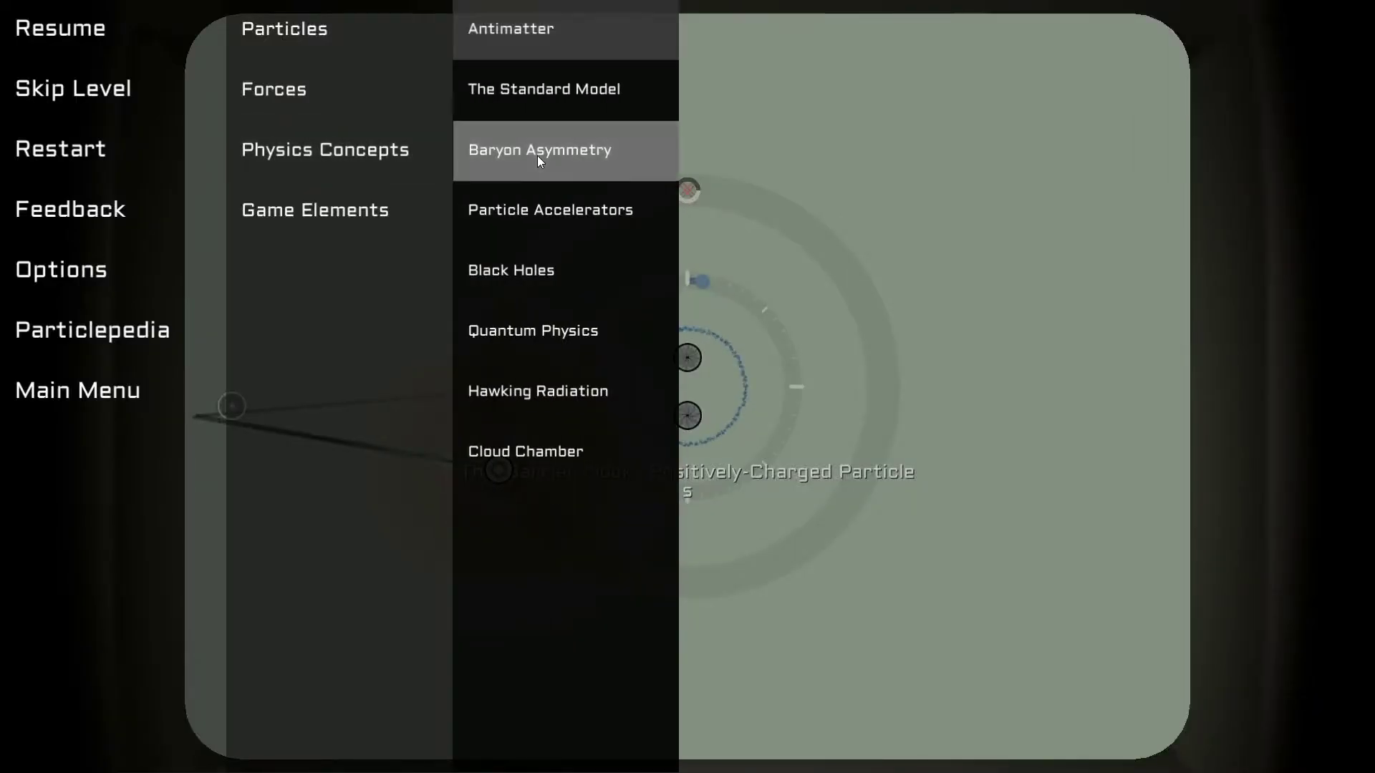
# Browse the Muon, Tau, Neutrino, Muon Neutrino and Tau Neutrino entries, then close the encyclopedia.
pyautogui.click(536, 155)
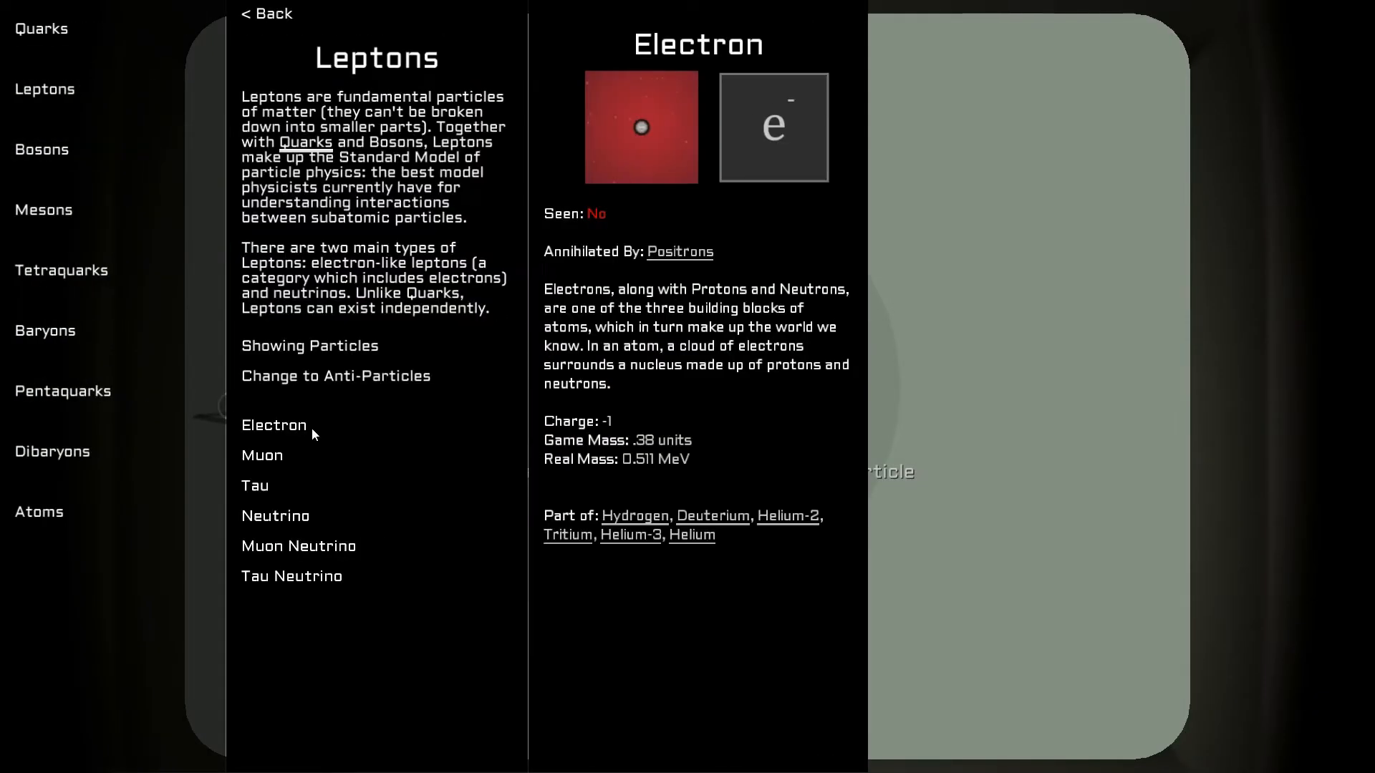
pyautogui.click(313, 451)
pyautogui.click(307, 482)
pyautogui.click(312, 514)
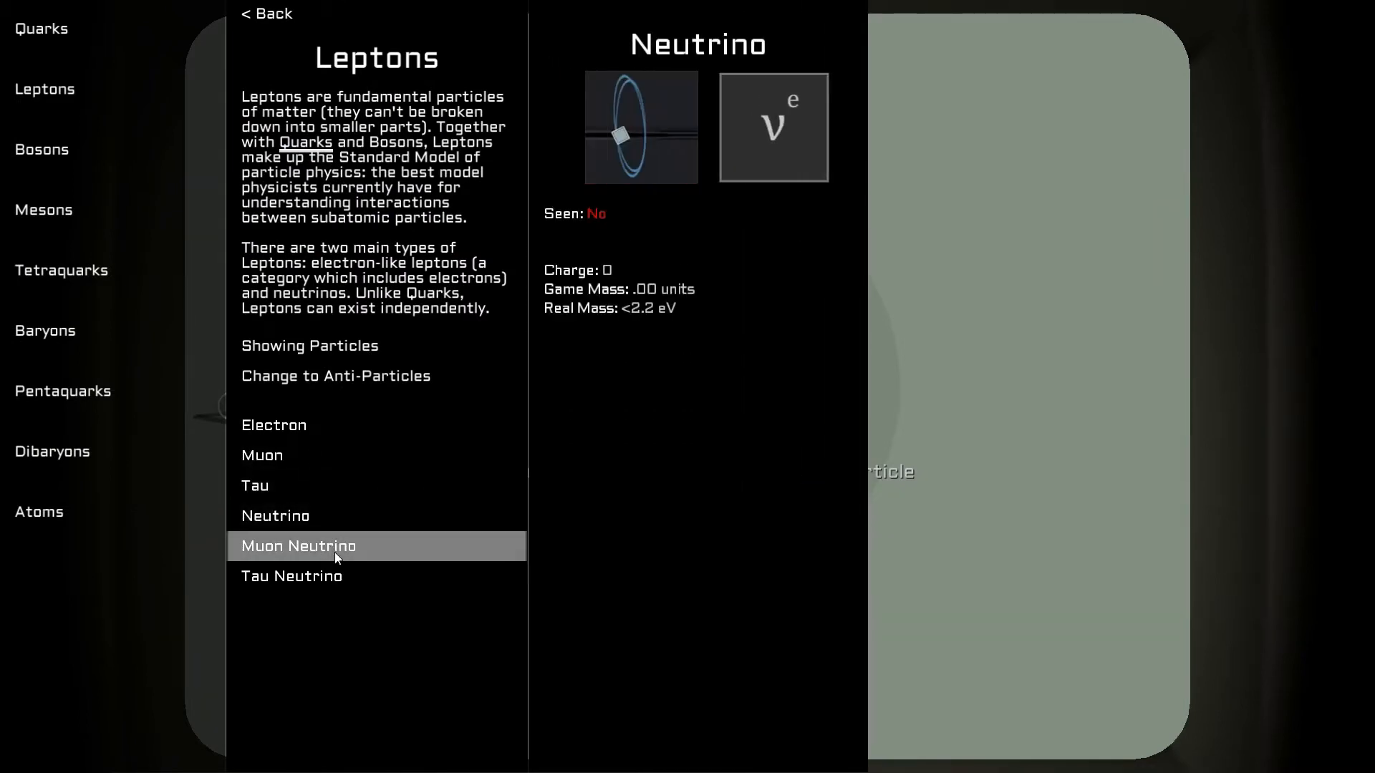
pyautogui.click(334, 552)
pyautogui.click(333, 579)
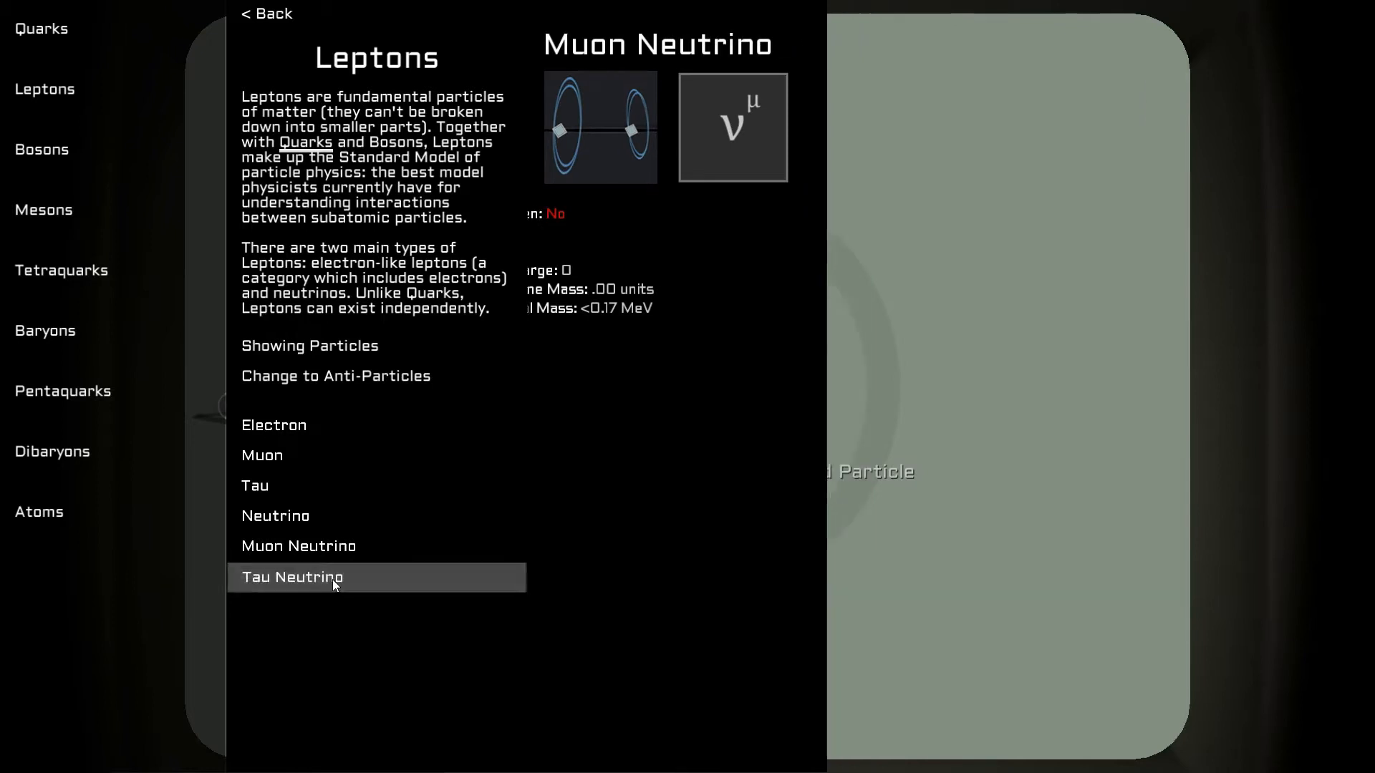
pyautogui.press('Escape')
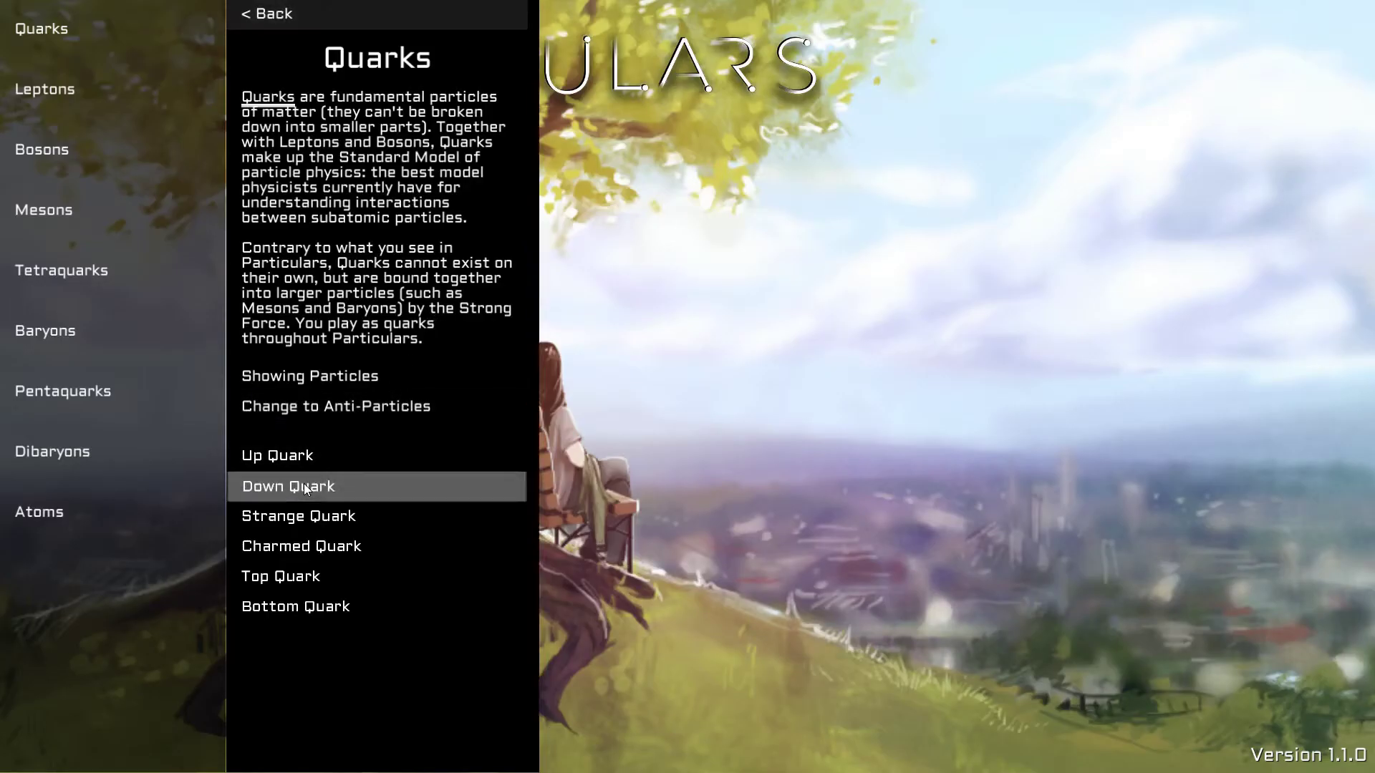
# View the Down Quark entry and the Atoms page, then switch to the Leptons page.
pyautogui.click(305, 483)
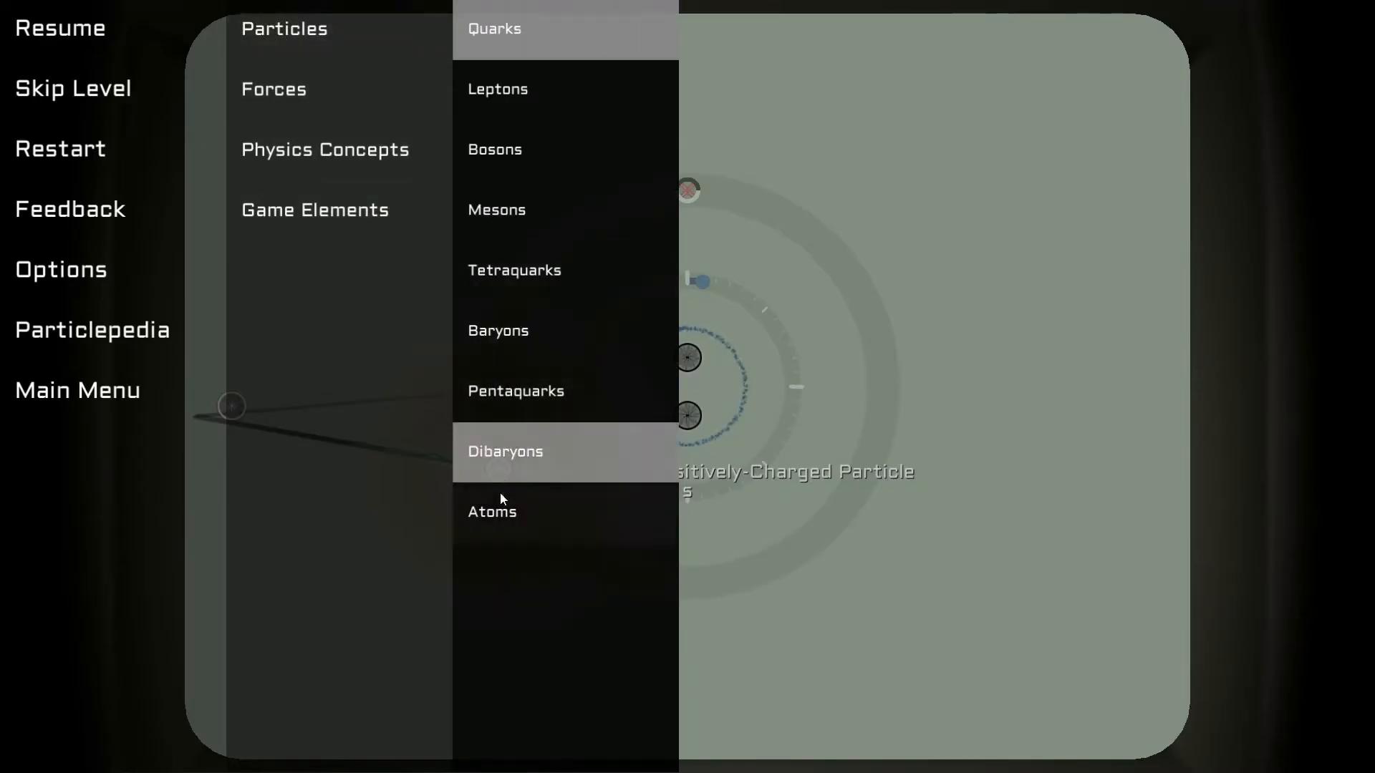
pyautogui.click(493, 512)
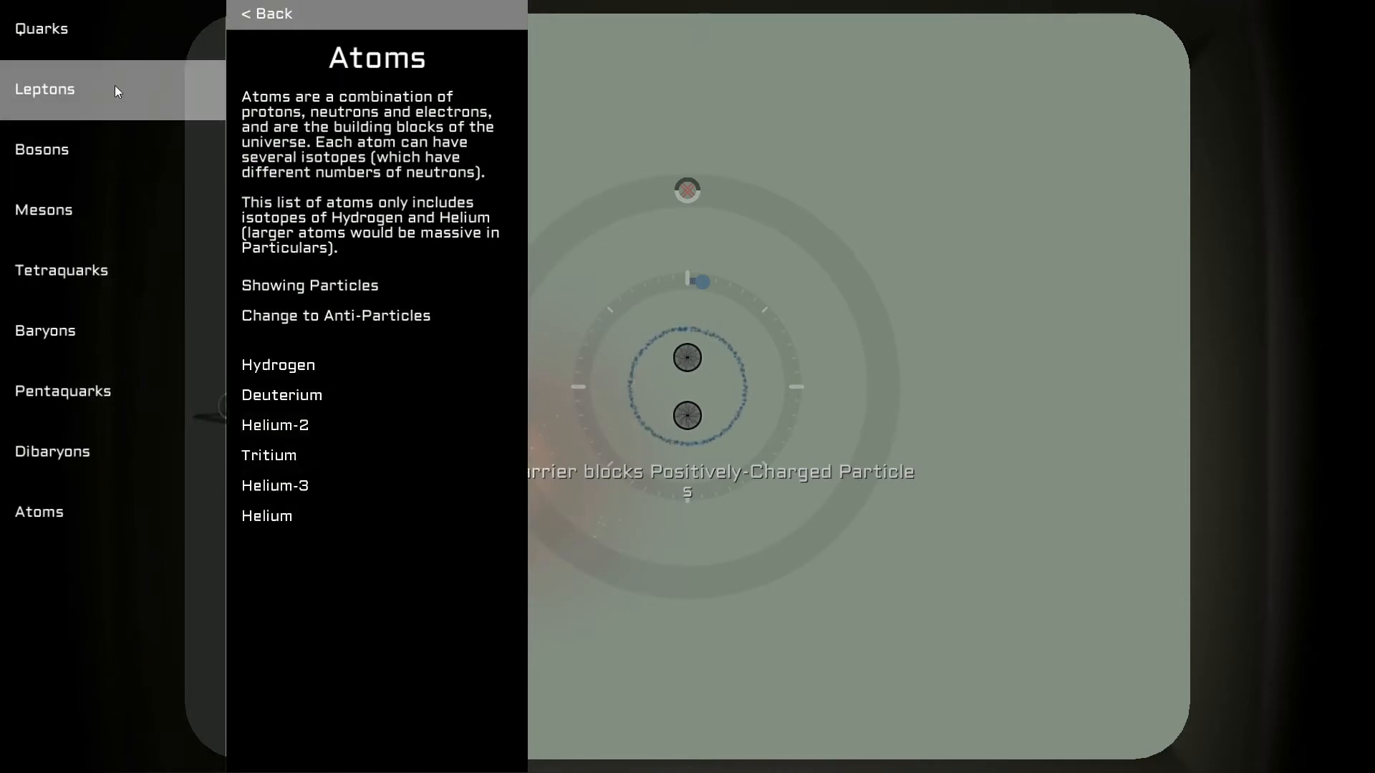
pyautogui.click(116, 90)
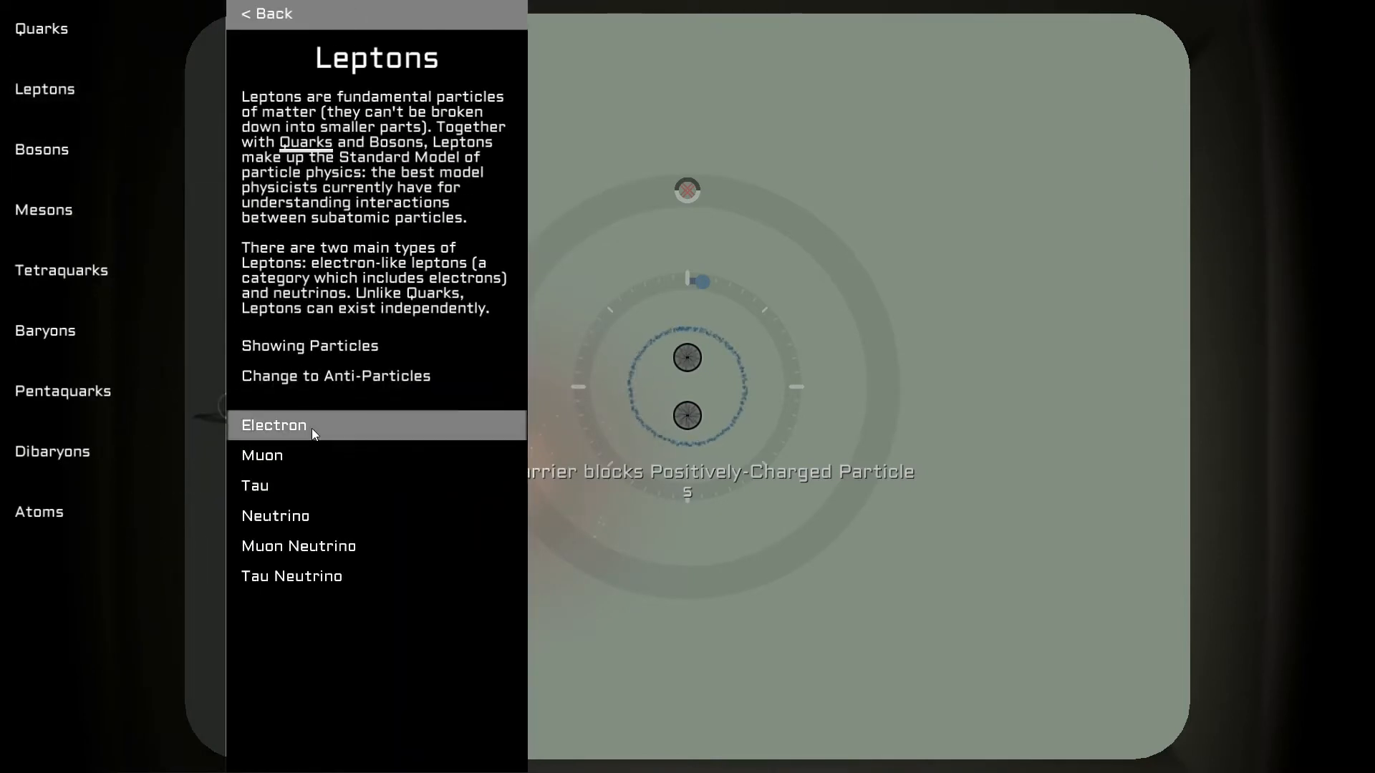
# Step through every lepton from Electron to Tau Neutrino and return to the Leptons overview.
pyautogui.click(312, 429)
pyautogui.click(313, 450)
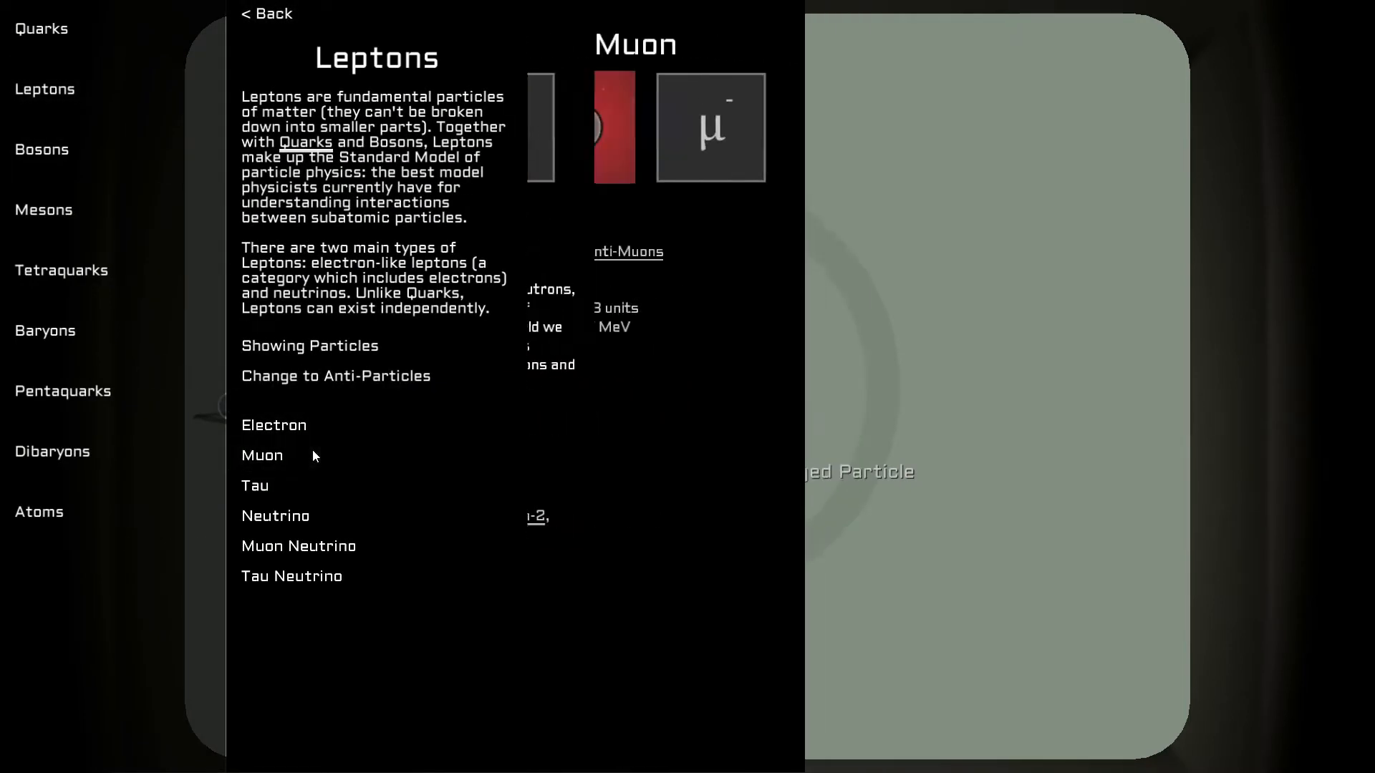
pyautogui.click(308, 486)
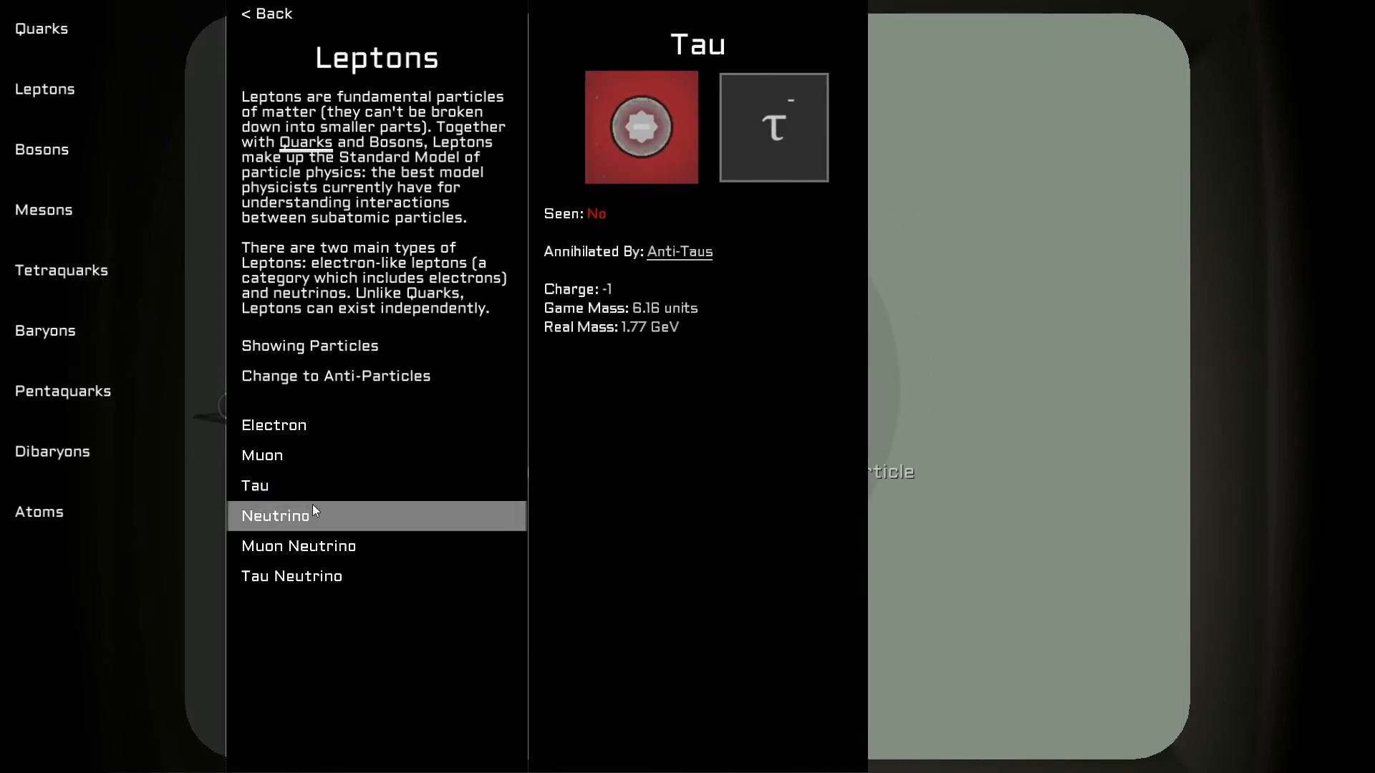
pyautogui.click(313, 515)
pyautogui.click(334, 550)
pyautogui.click(332, 579)
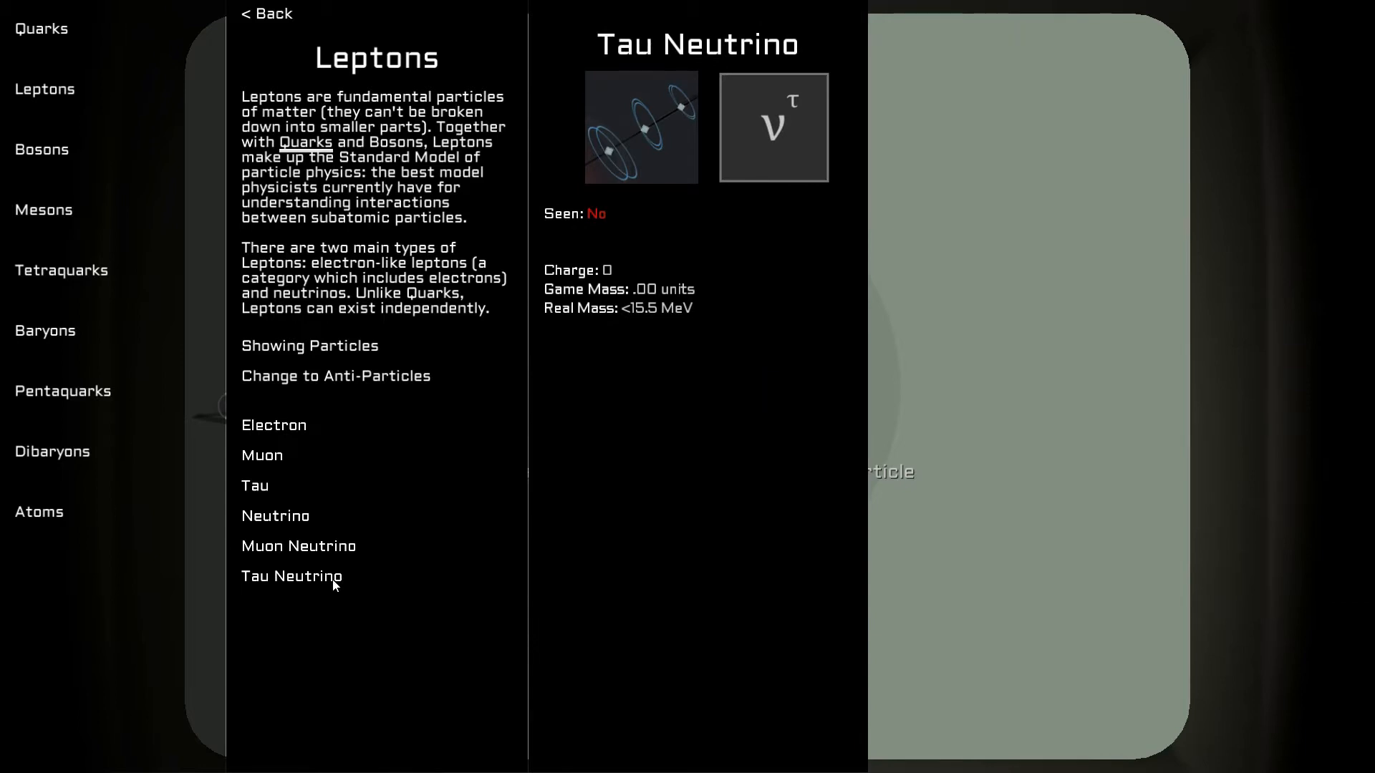
pyautogui.press('Escape')
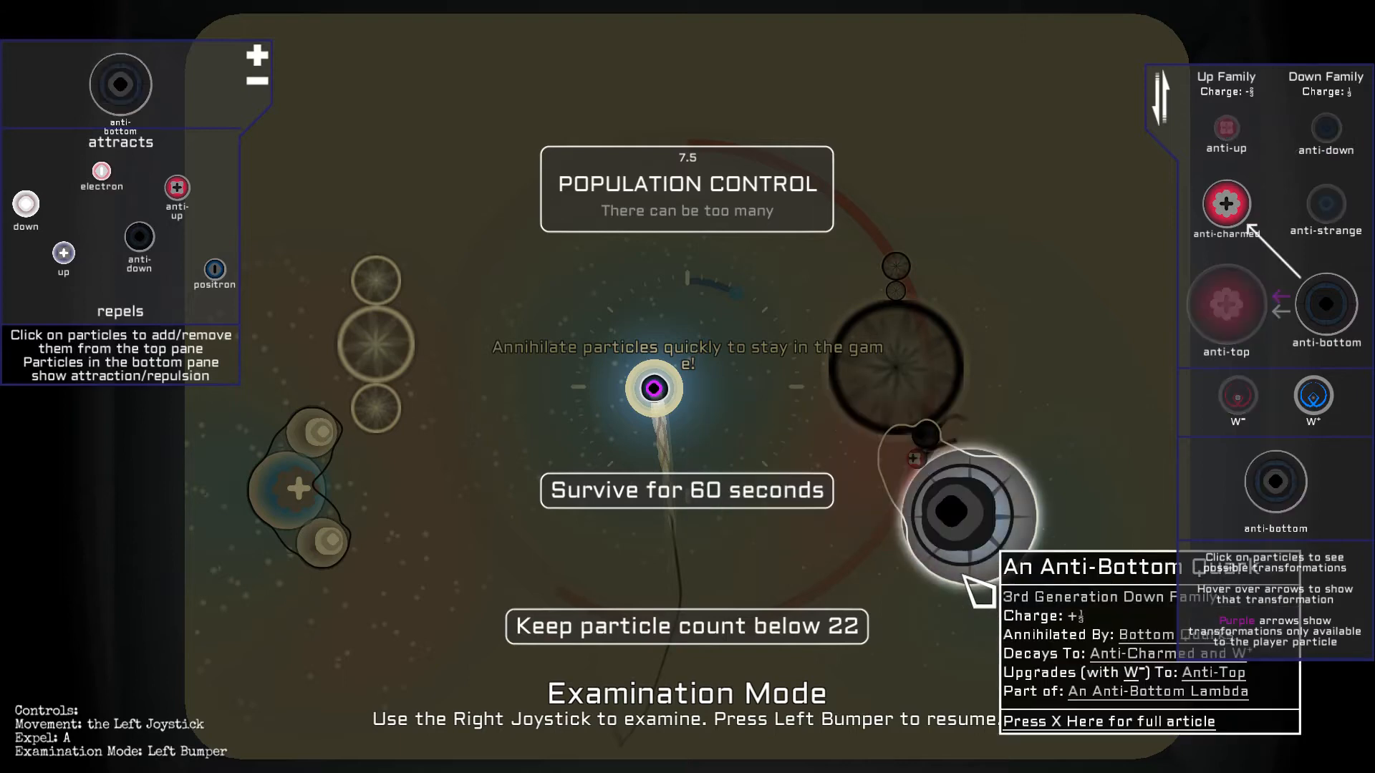
# Expand info for the anti-up, anti-down, strange and charmed quarks, then resume playing.
pyautogui.press('x')
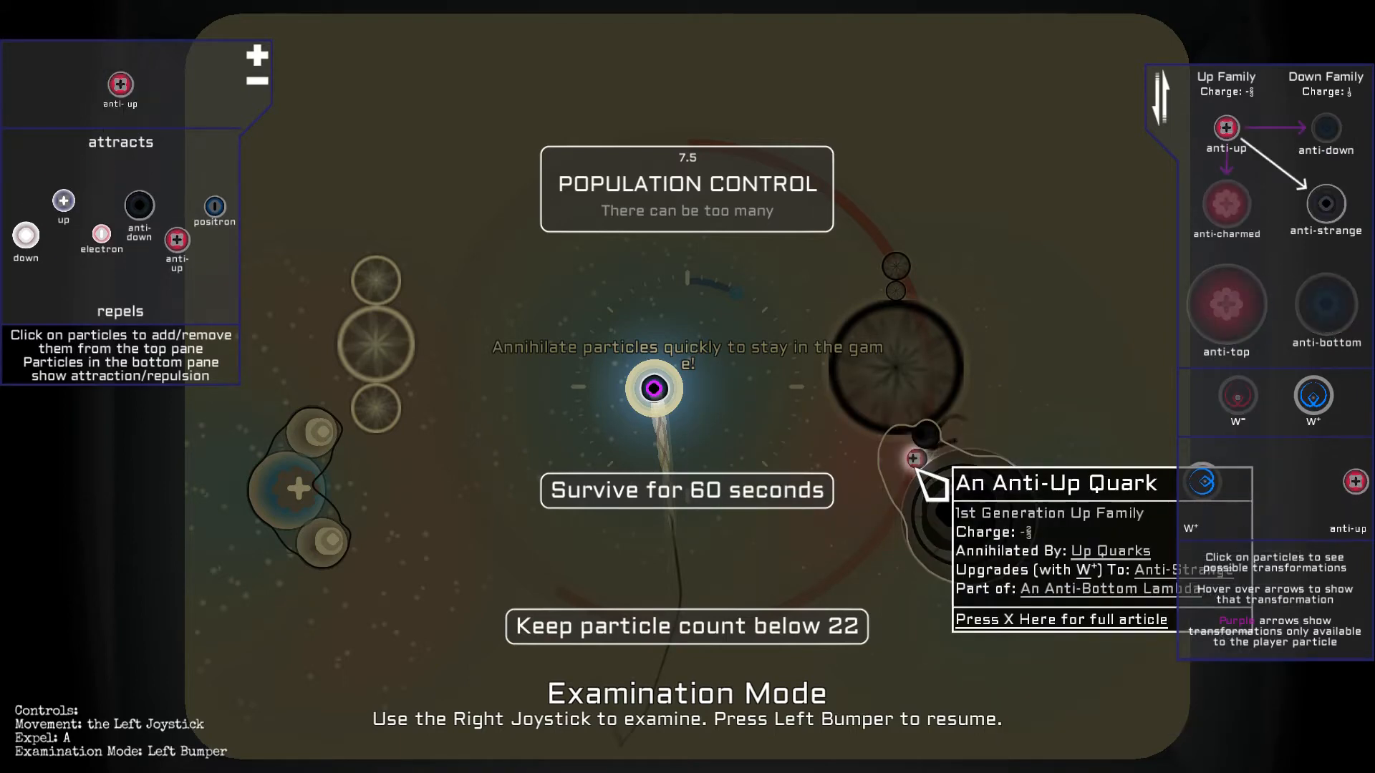
pyautogui.press('x')
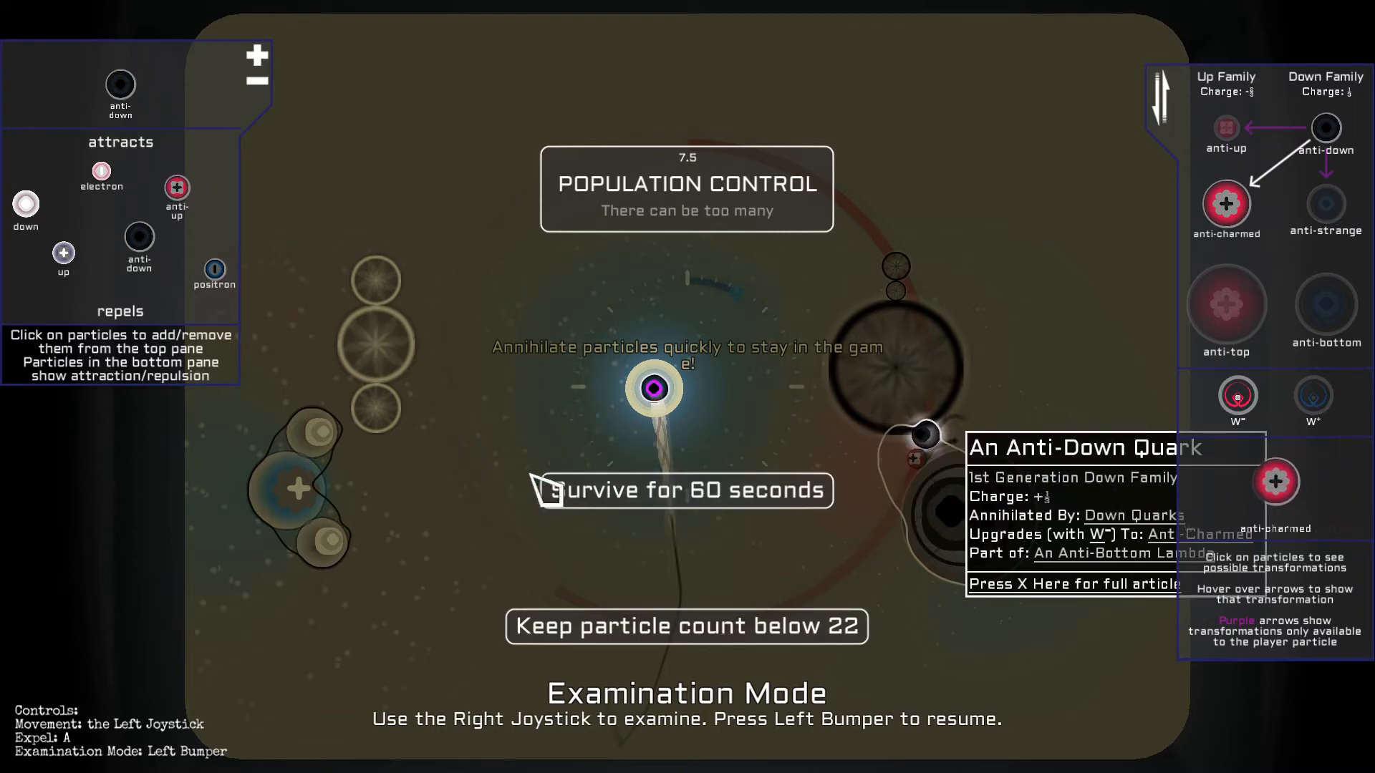
pyautogui.press('x')
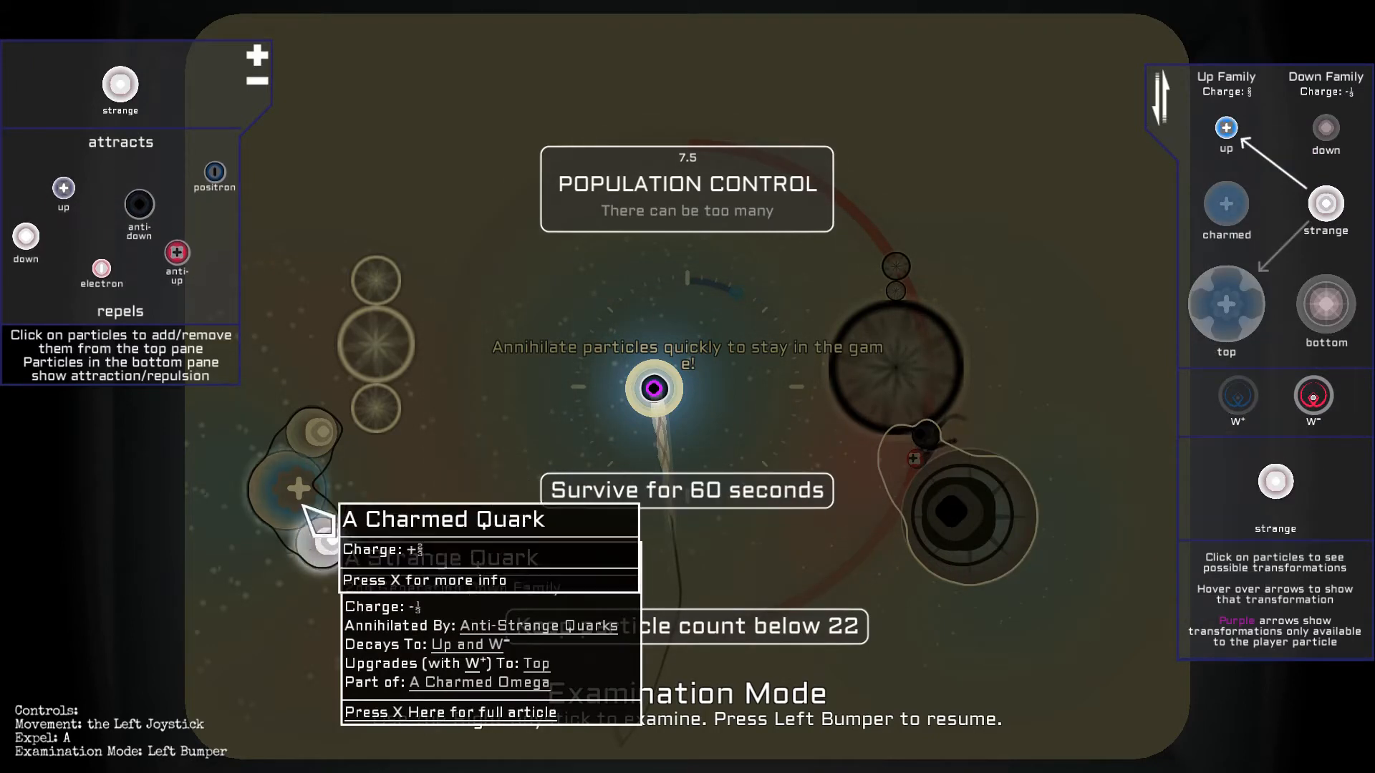
pyautogui.press('x')
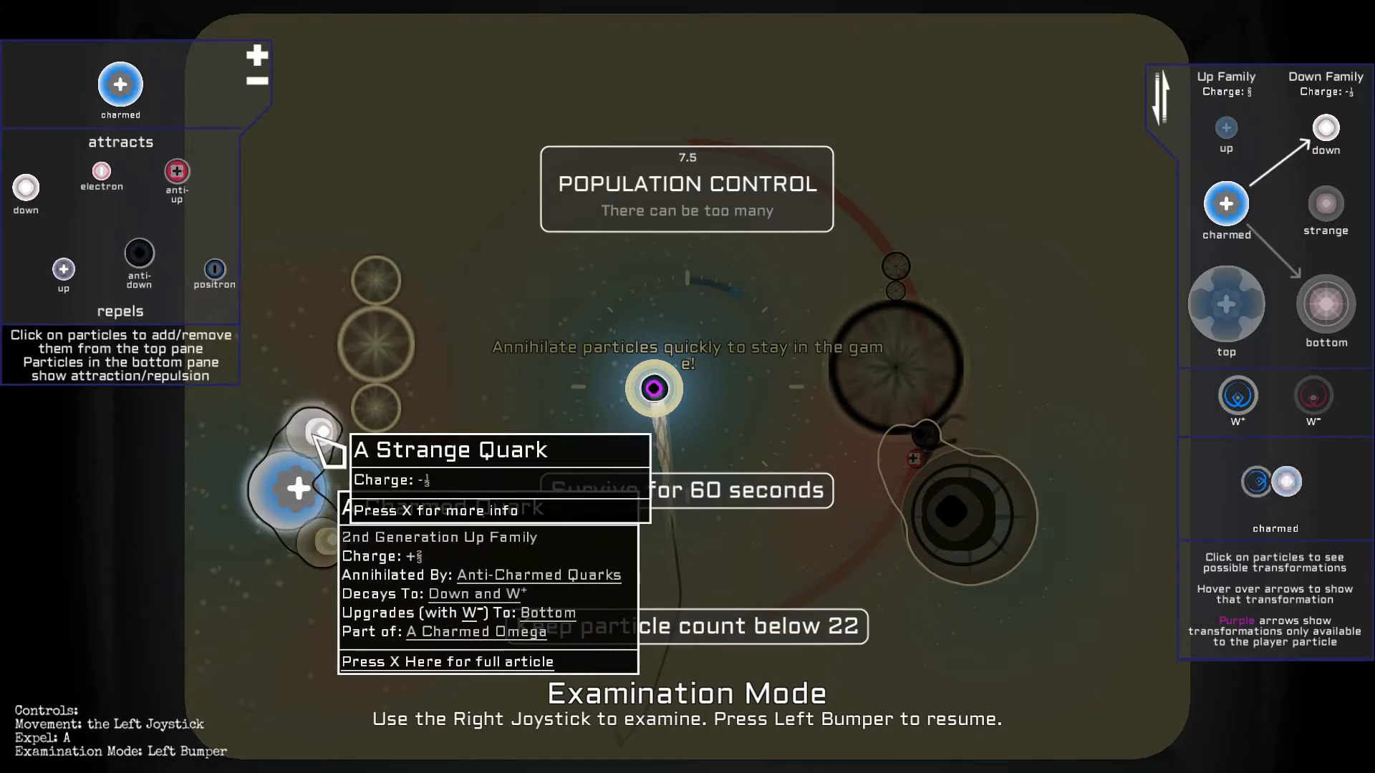
pyautogui.press('x')
pyautogui.press('Escape')
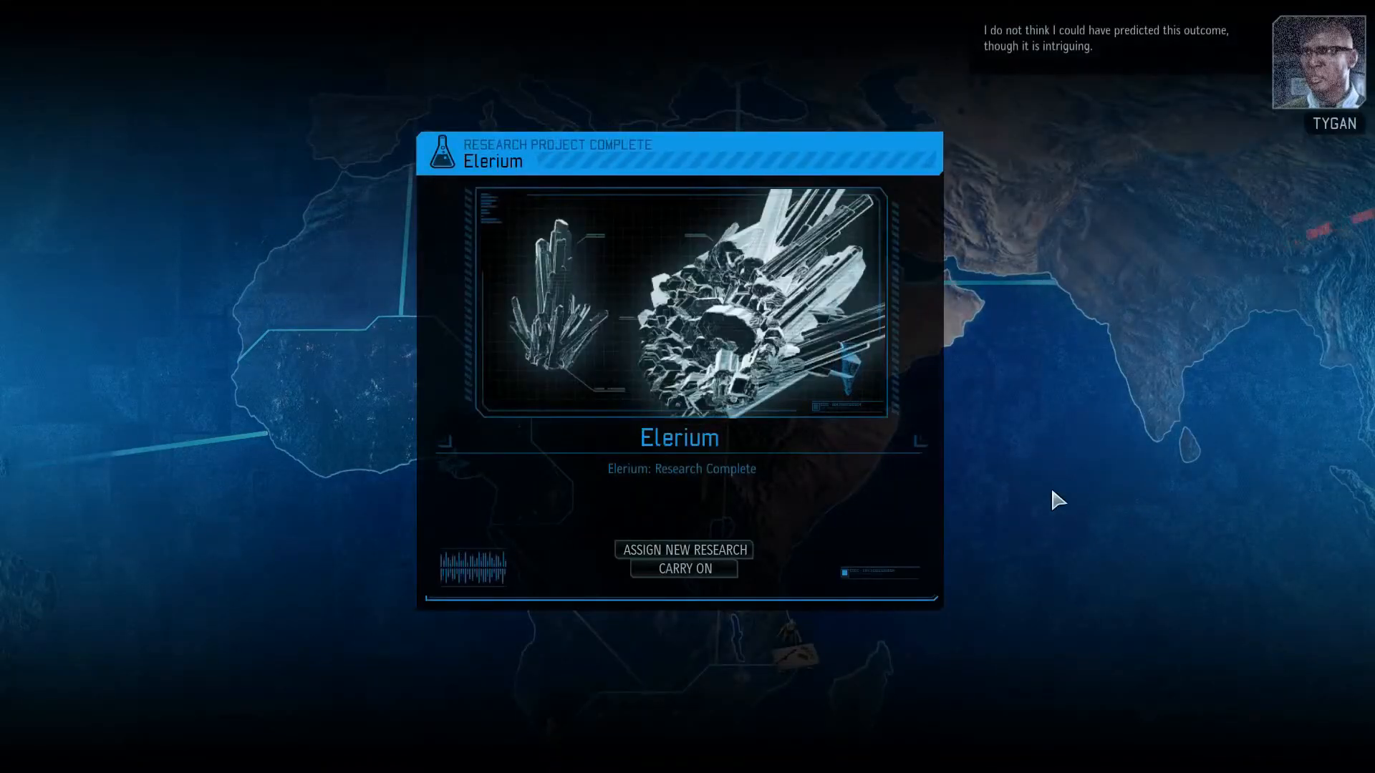
# Dismiss the Elerium result and step through Storm Gun, Sectoid Autopsy to Resistance Radio in the archives.
pyautogui.click(756, 554)
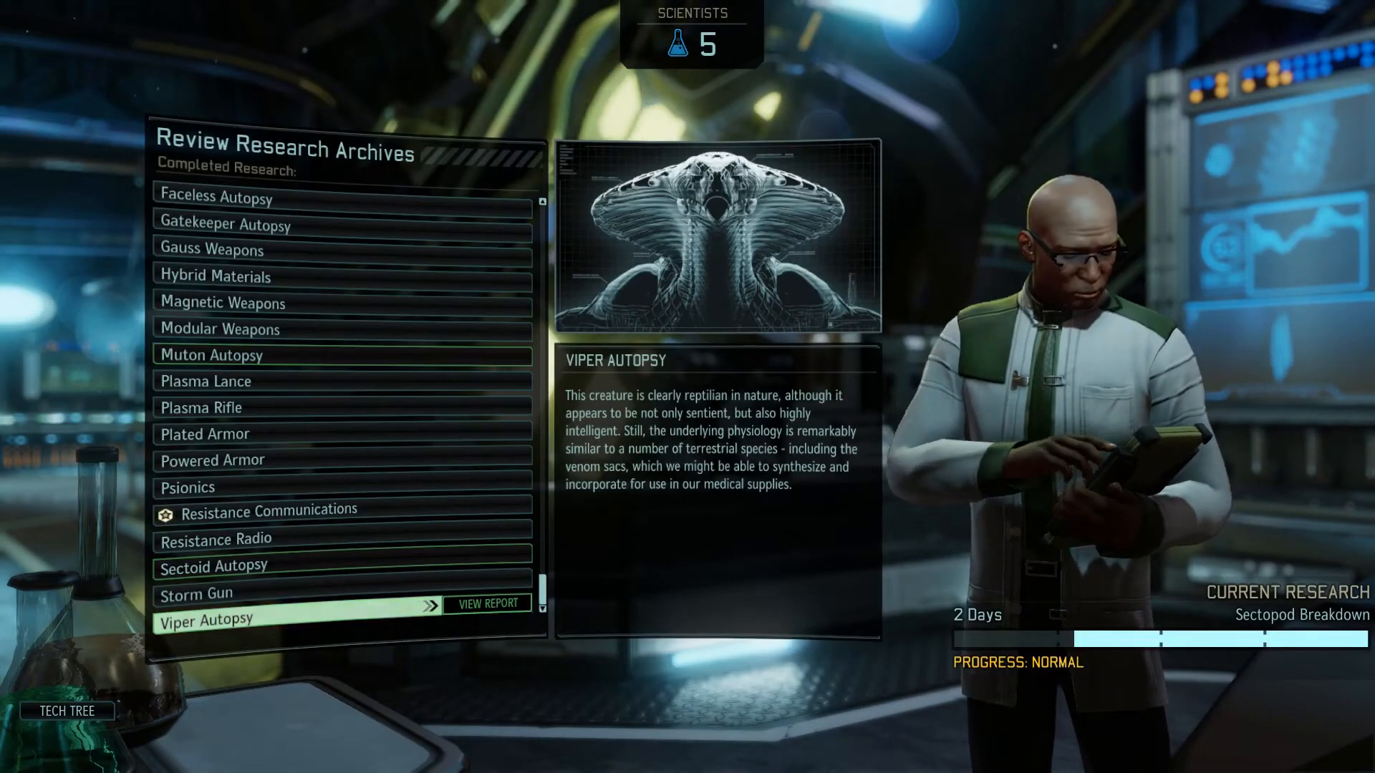
pyautogui.press('Up')
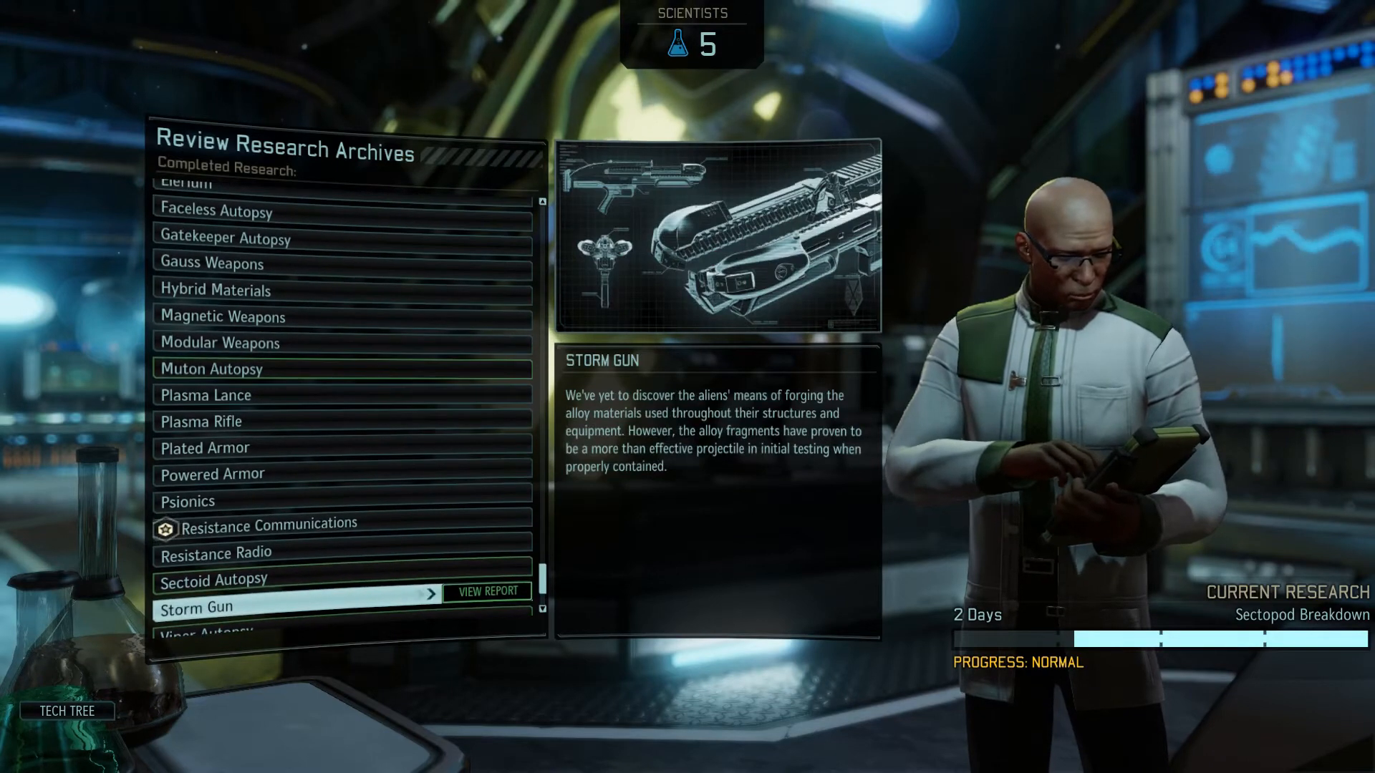
pyautogui.press('Up')
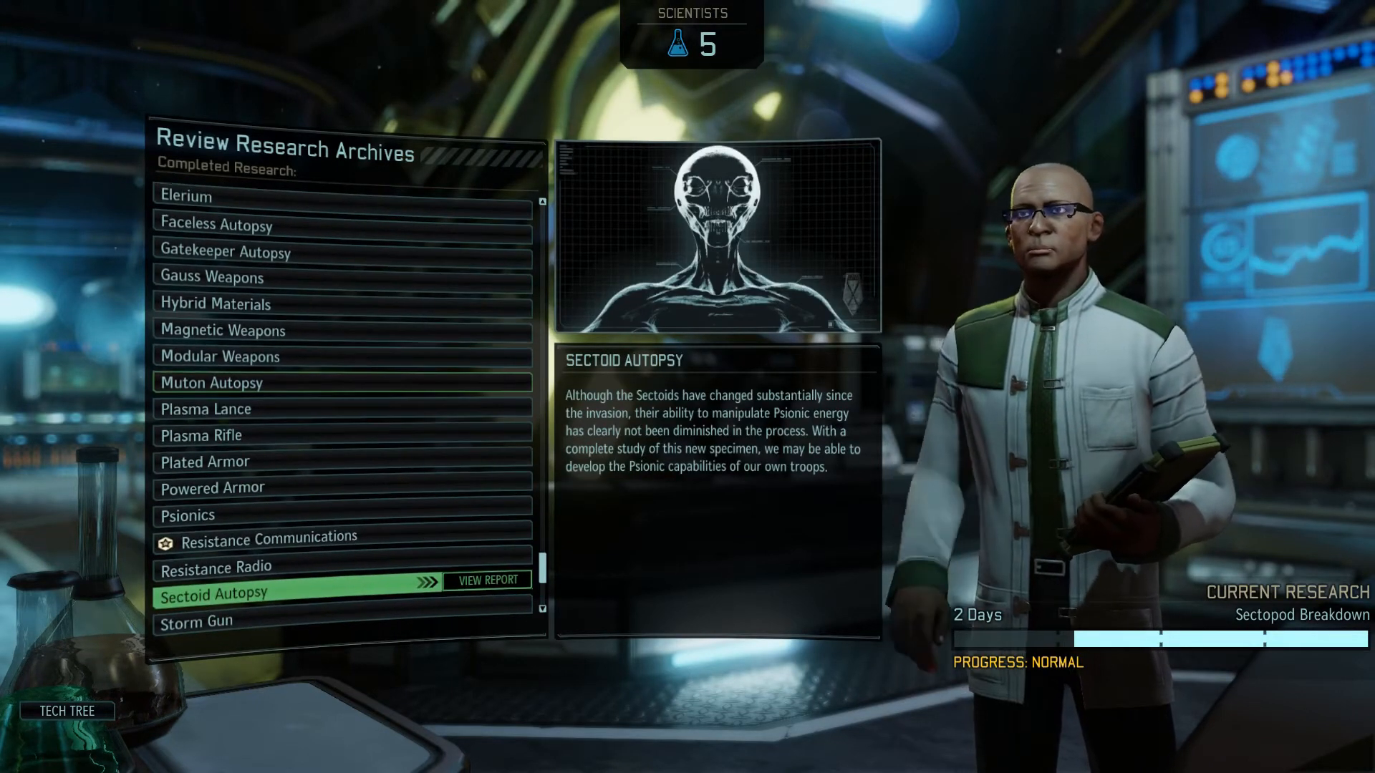
pyautogui.press('Up')
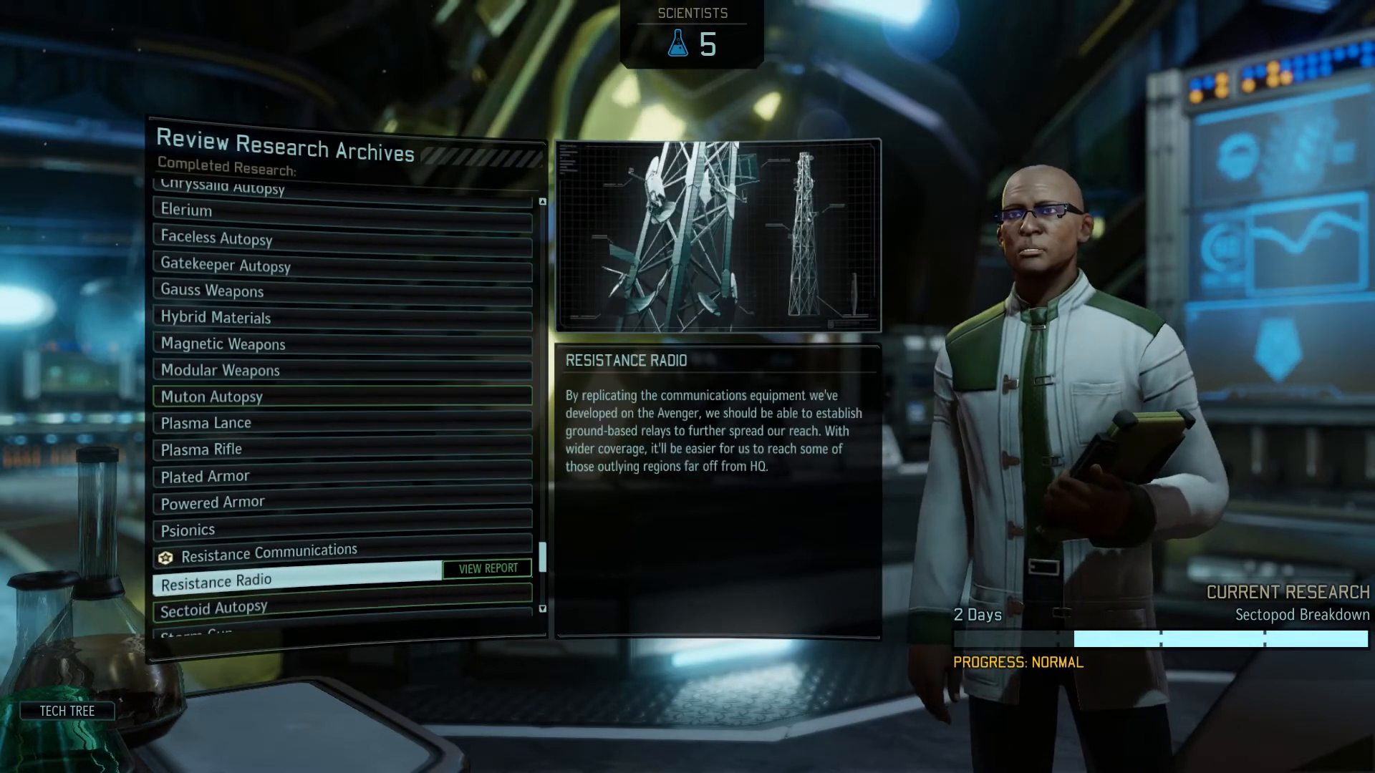
# Go through Info to the Bestiary and bring up the Chocolate Slime entry.
pyautogui.press('Up')
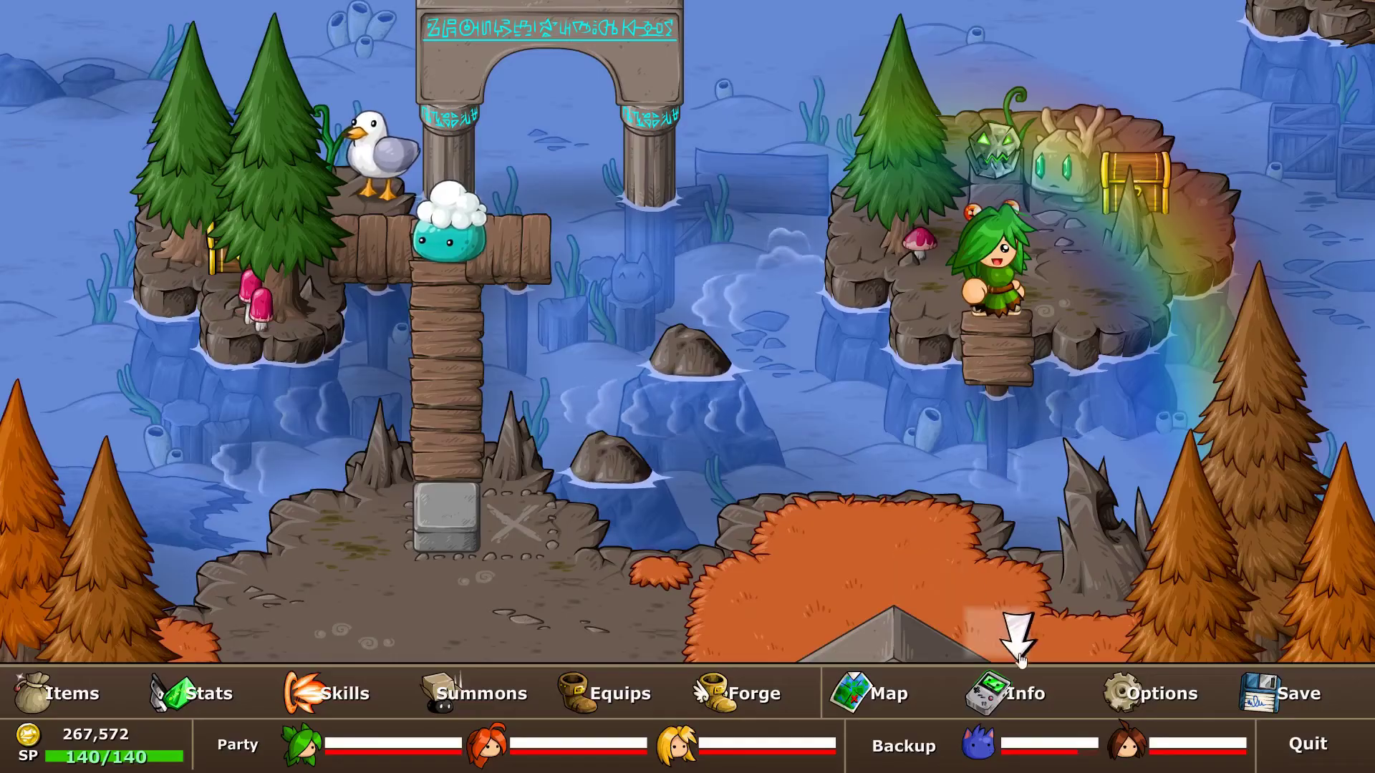
pyautogui.click(1018, 688)
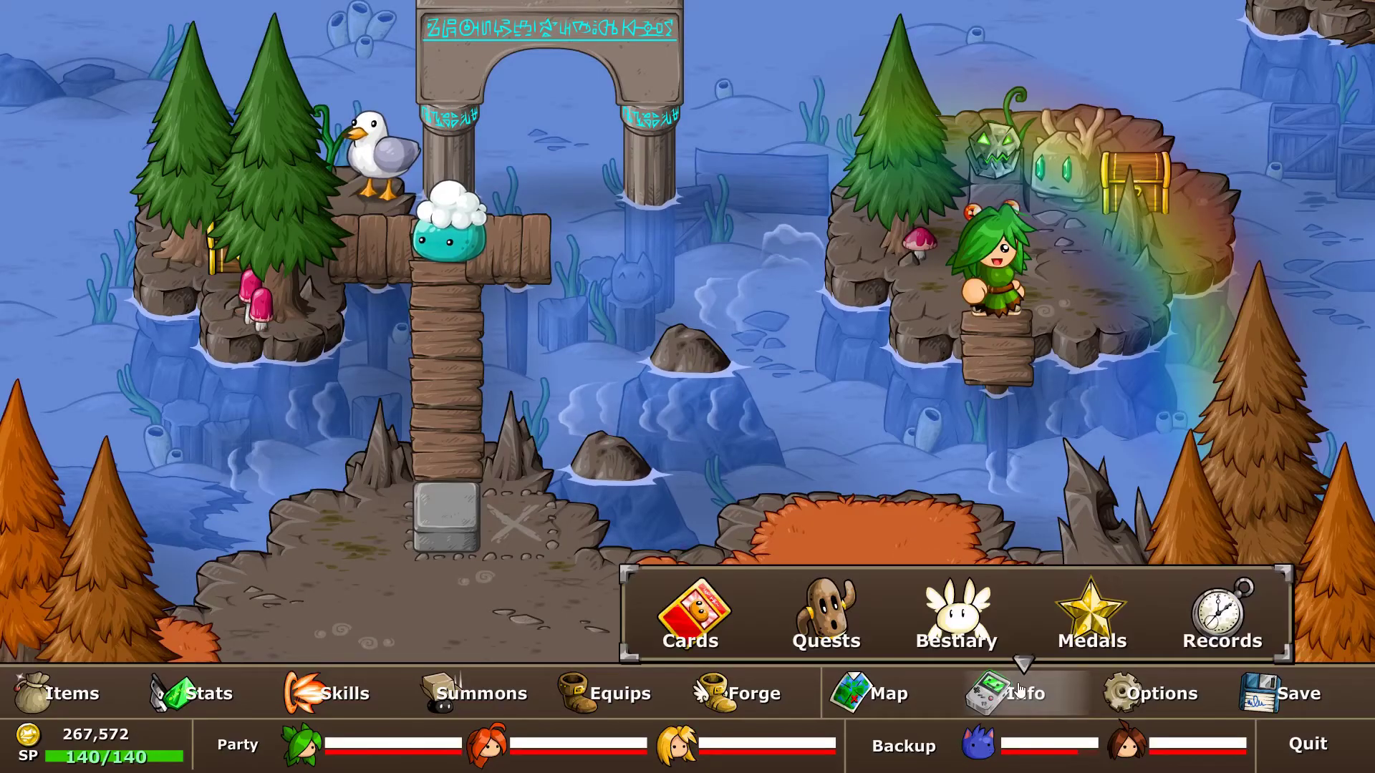
pyautogui.click(955, 623)
pyautogui.click(519, 125)
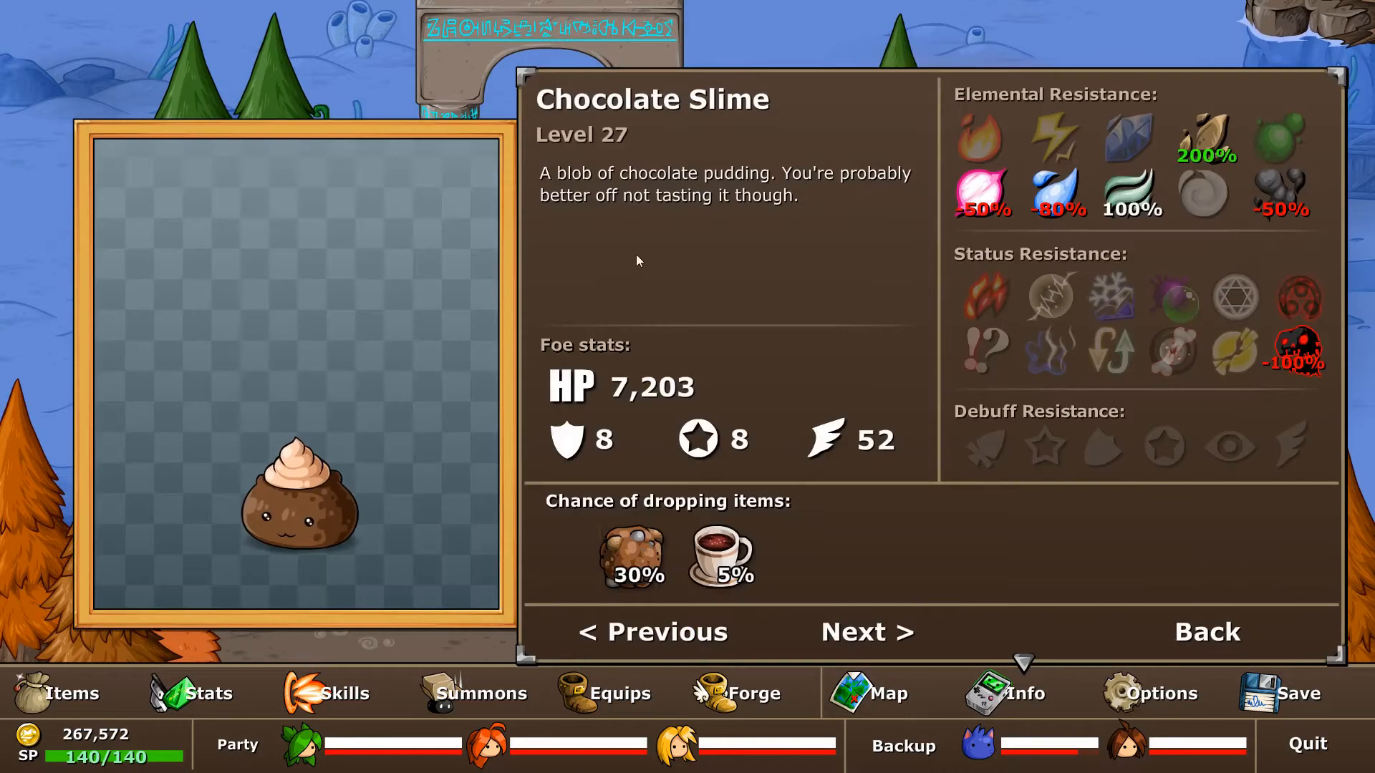
# Page through the slime entries past Sand Slime and Water Slime to the next monster.
pyautogui.click(849, 632)
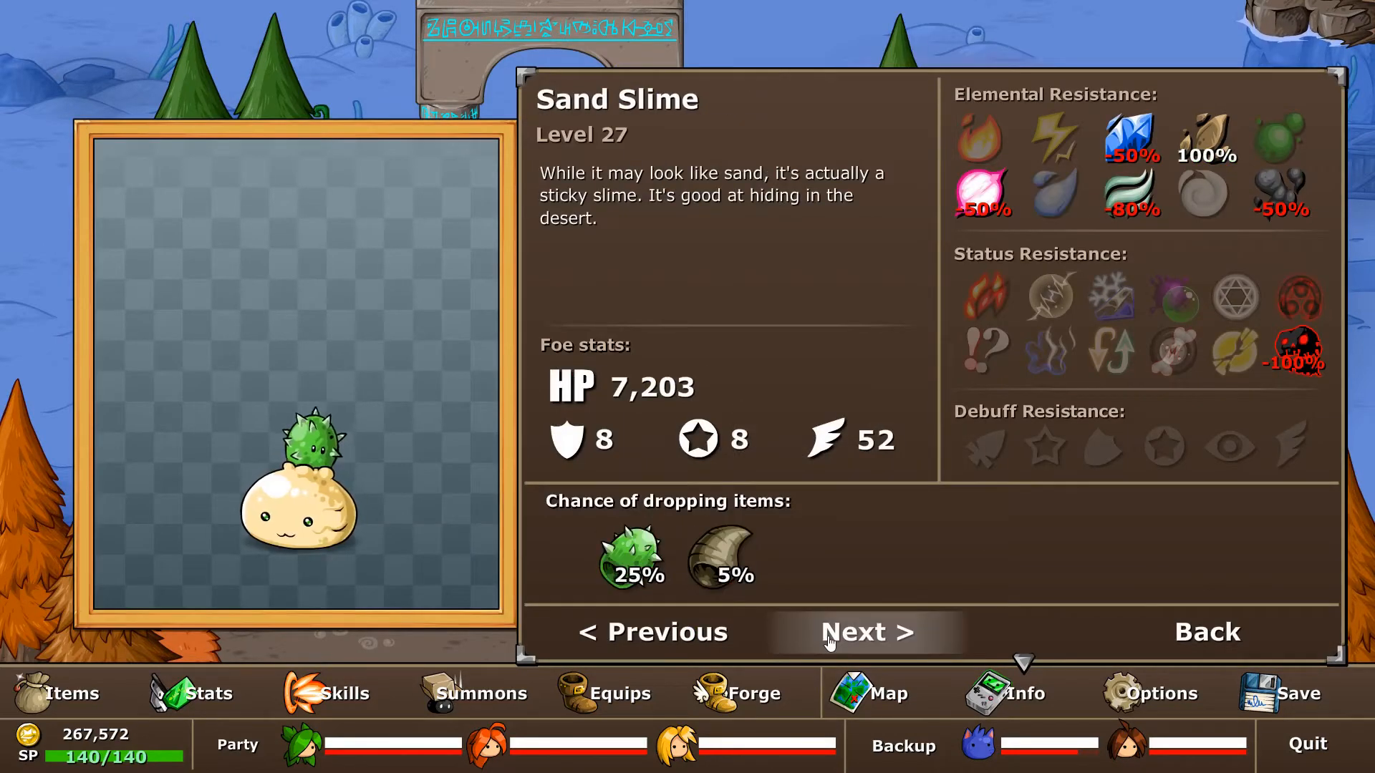
pyautogui.click(830, 638)
pyautogui.click(829, 638)
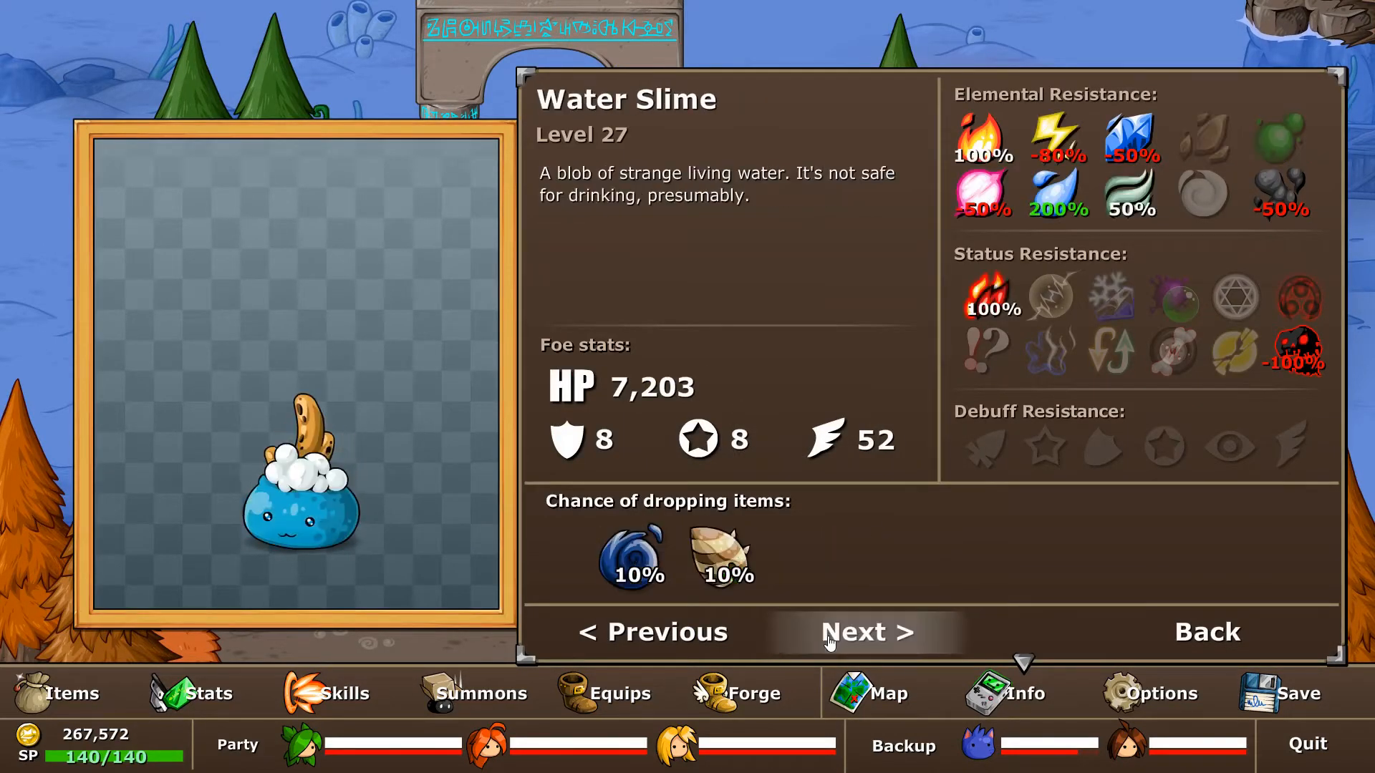
pyautogui.click(829, 638)
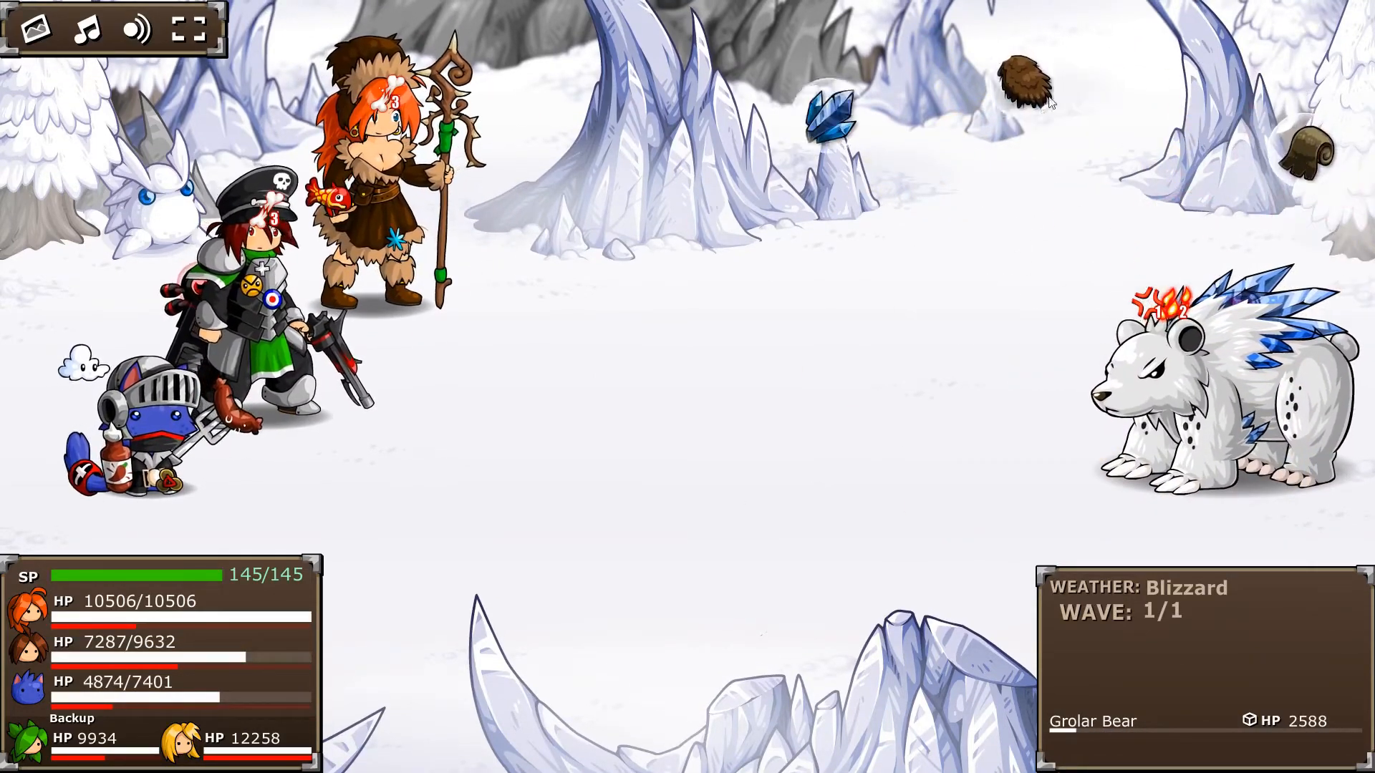
# Bring up the hero's skill grid after one Grolar Bear falls.
pyautogui.click(360, 576)
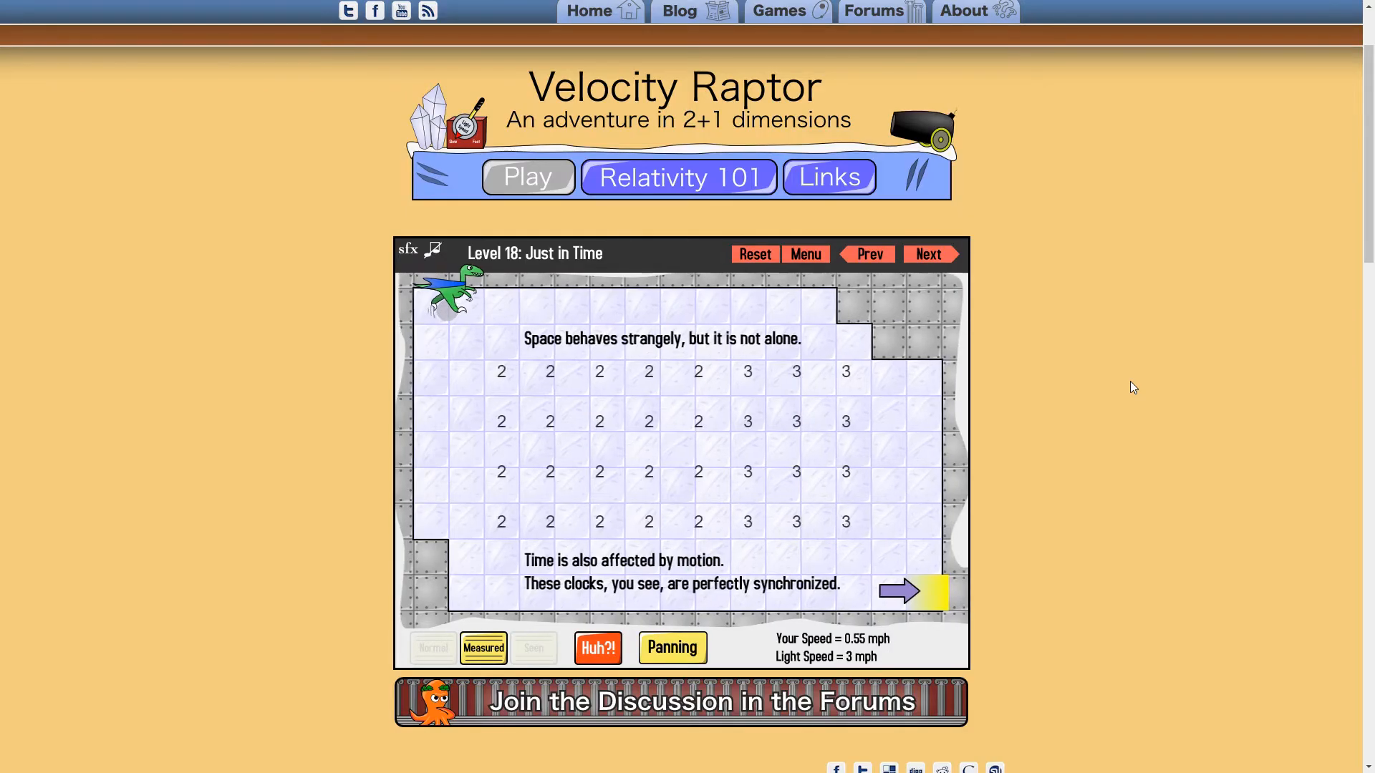
# Accelerate the raptor through Level 18 skewing the clock grid, then view XCOM 2's Alien Biotech report.
pyautogui.press('Right')
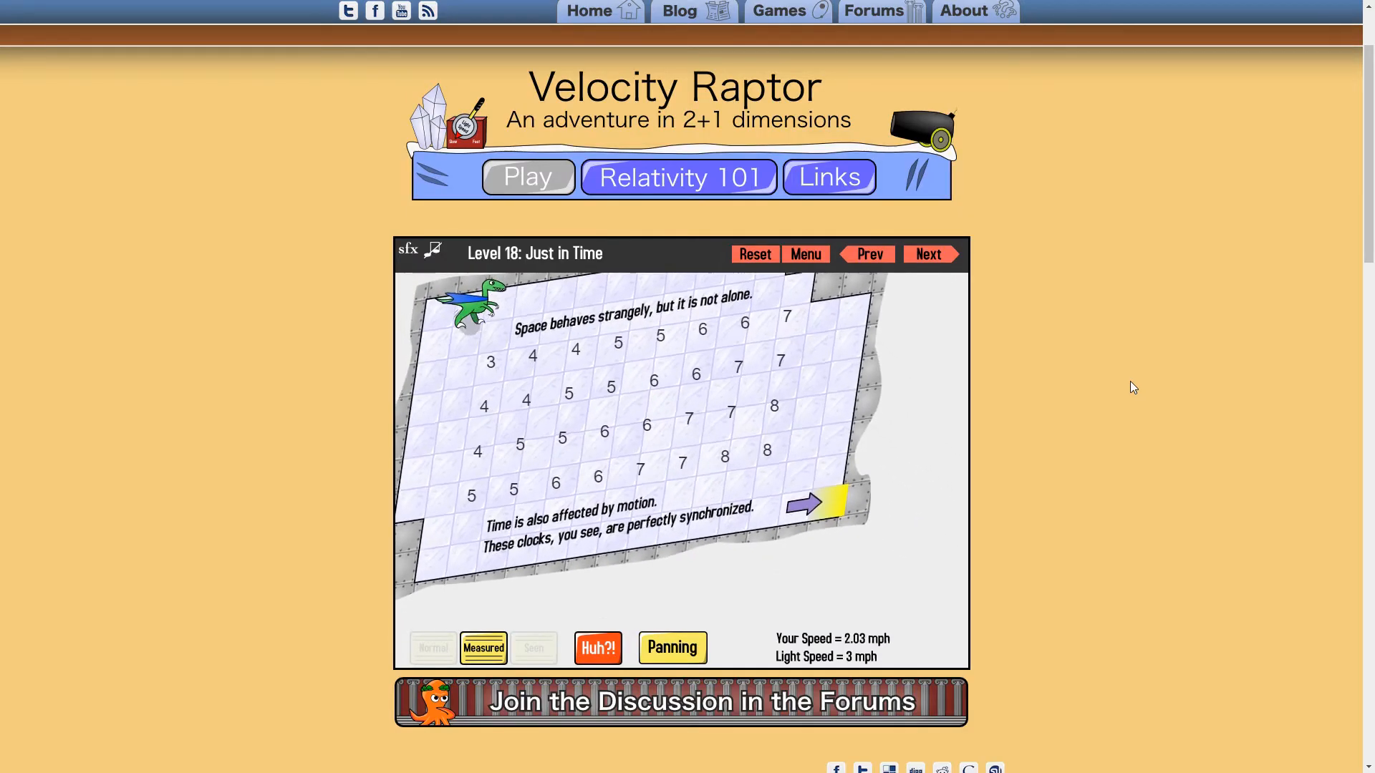
pyautogui.press('Right')
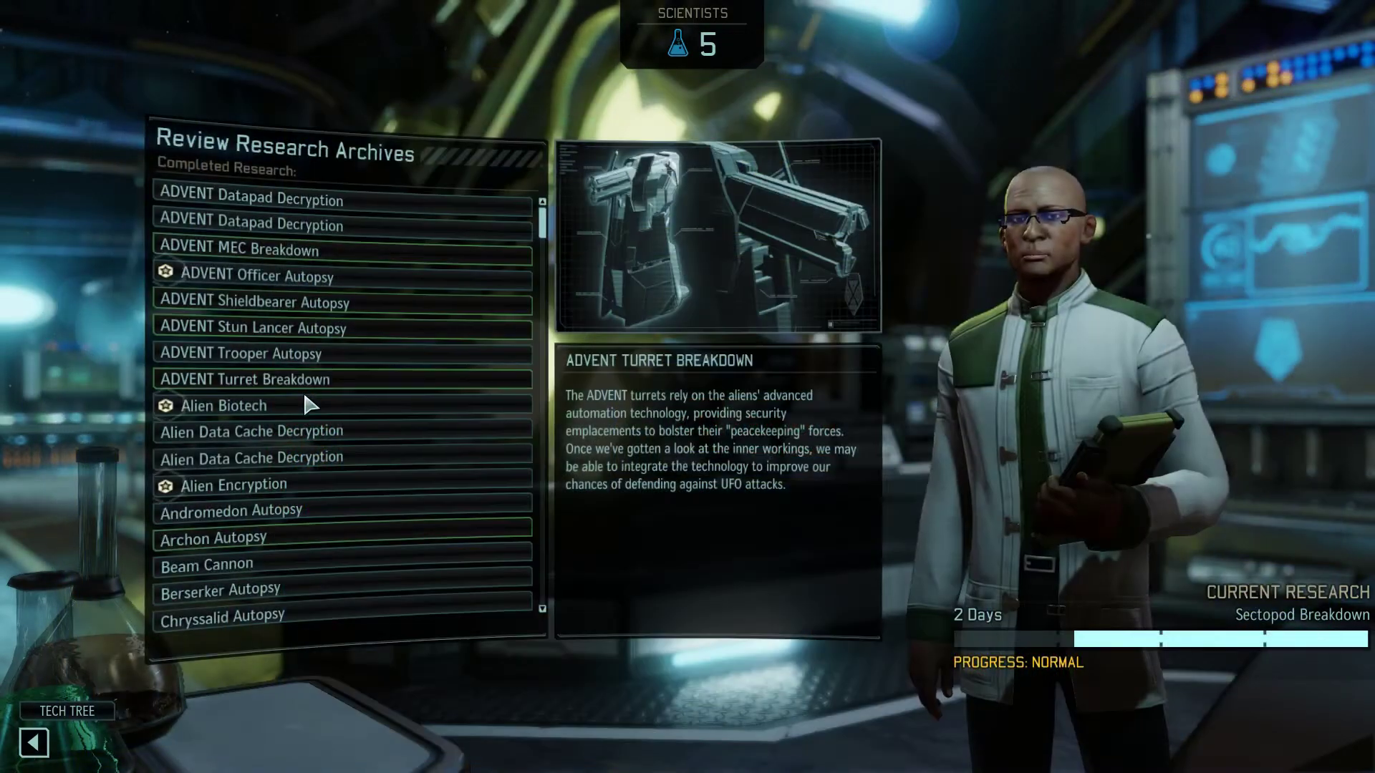
pyautogui.click(303, 403)
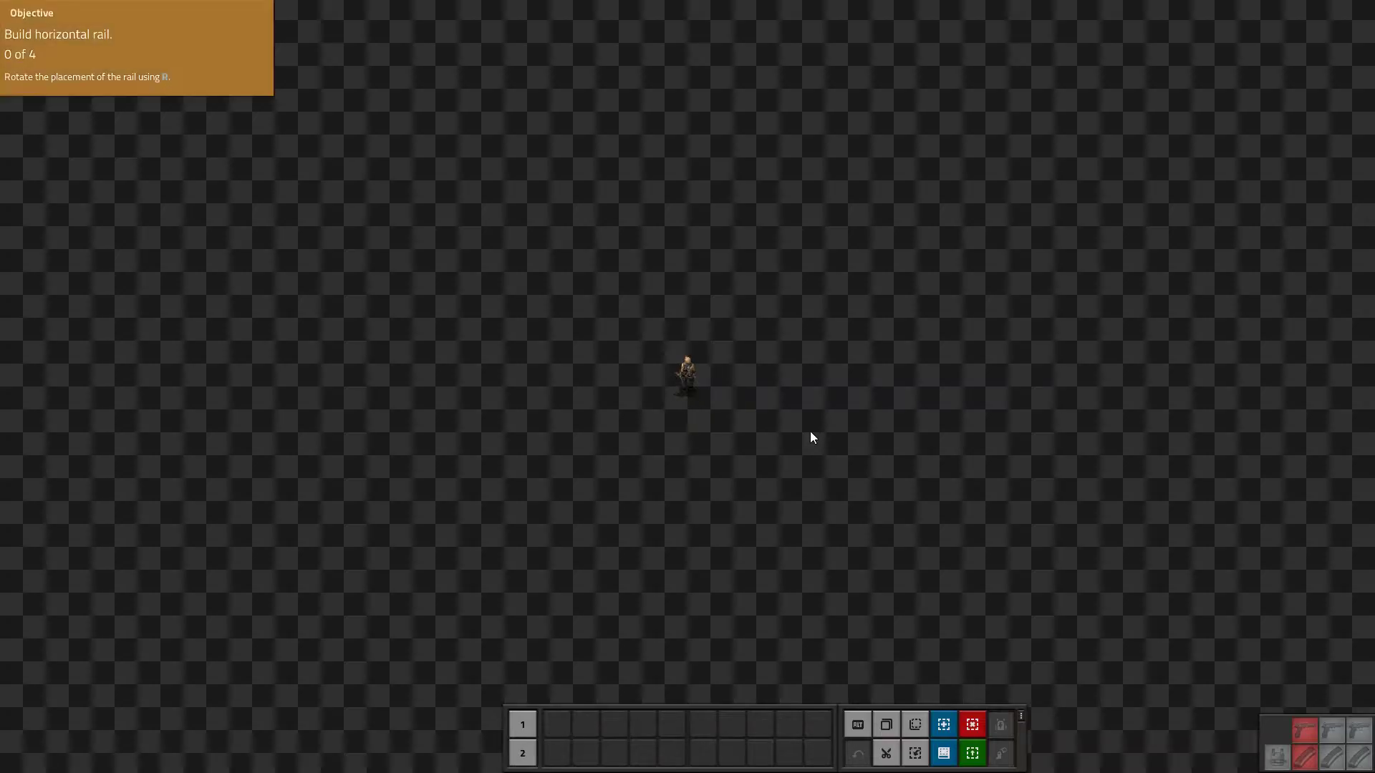
# Take the stack of 100 straight rails from the inventory into hand.
pyautogui.press('e')
pyautogui.click(491, 253)
pyautogui.press('e')
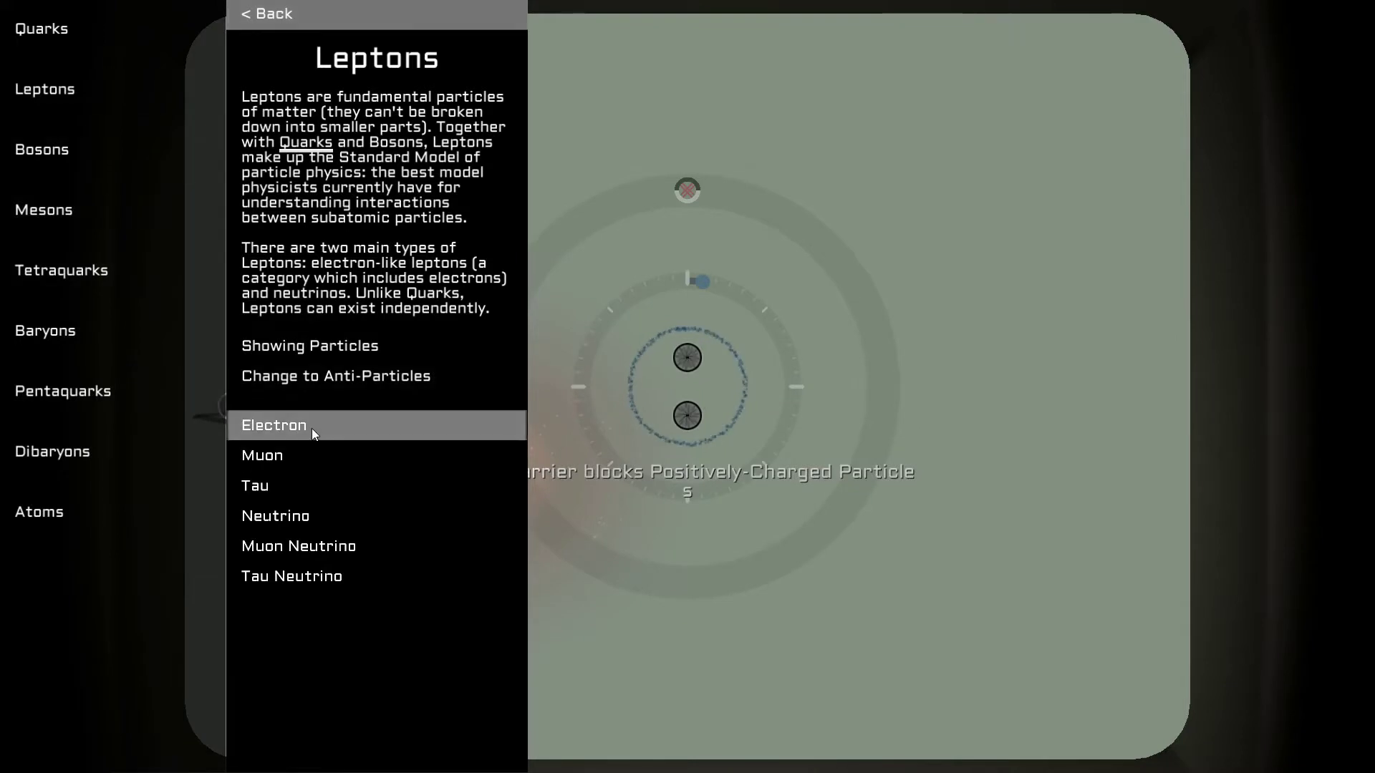
# View the Particlepedia lepton entries for the Electron, Muon and Tau.
pyautogui.click(311, 427)
pyautogui.click(313, 451)
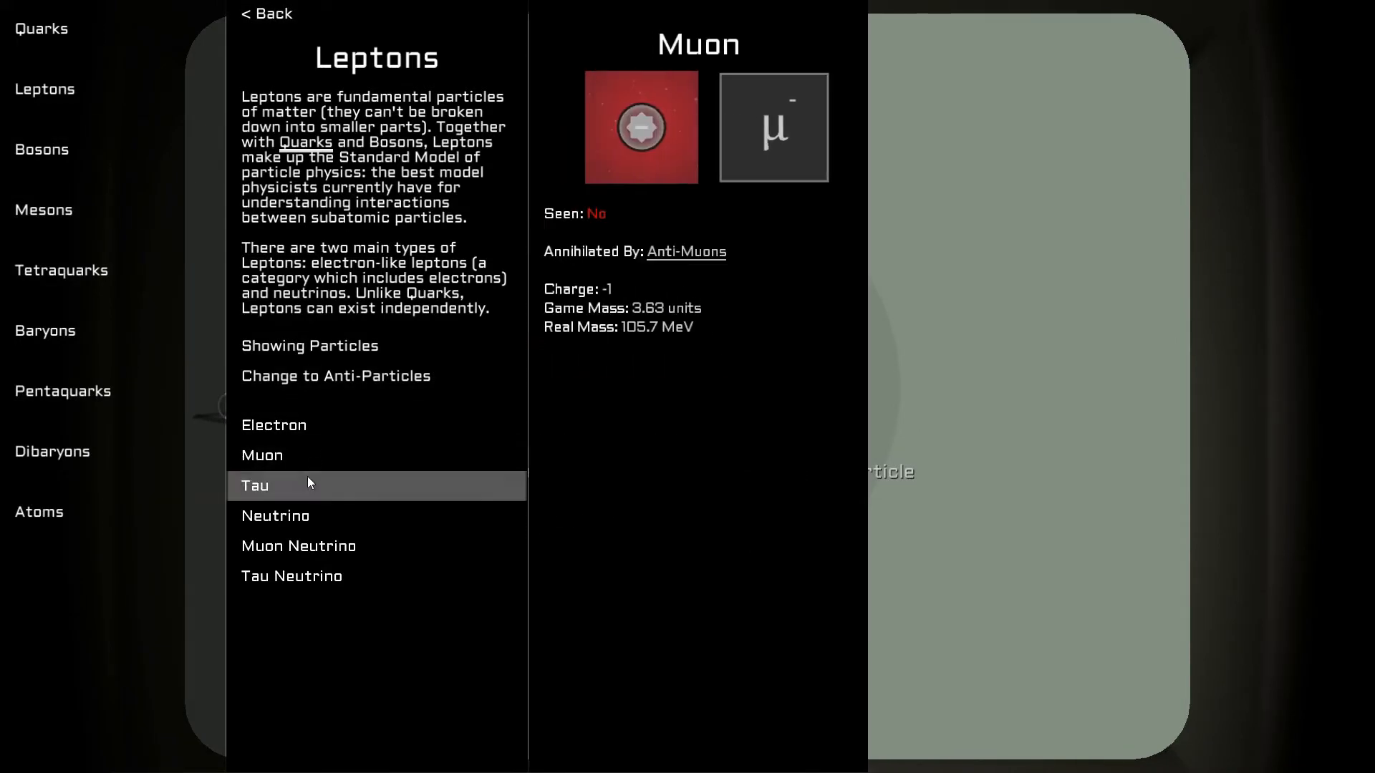
pyautogui.click(308, 484)
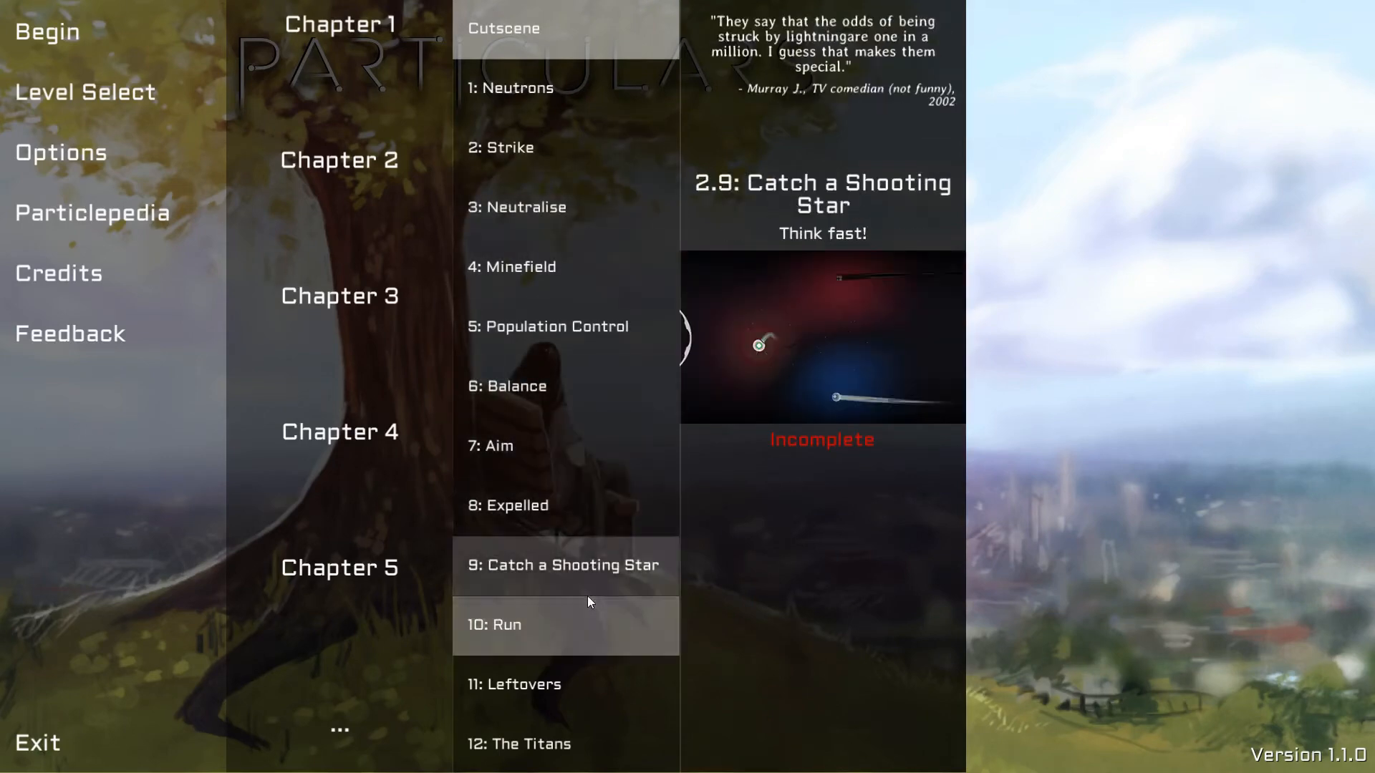
# List the Chapter 3 levels in Level Select.
pyautogui.click(377, 297)
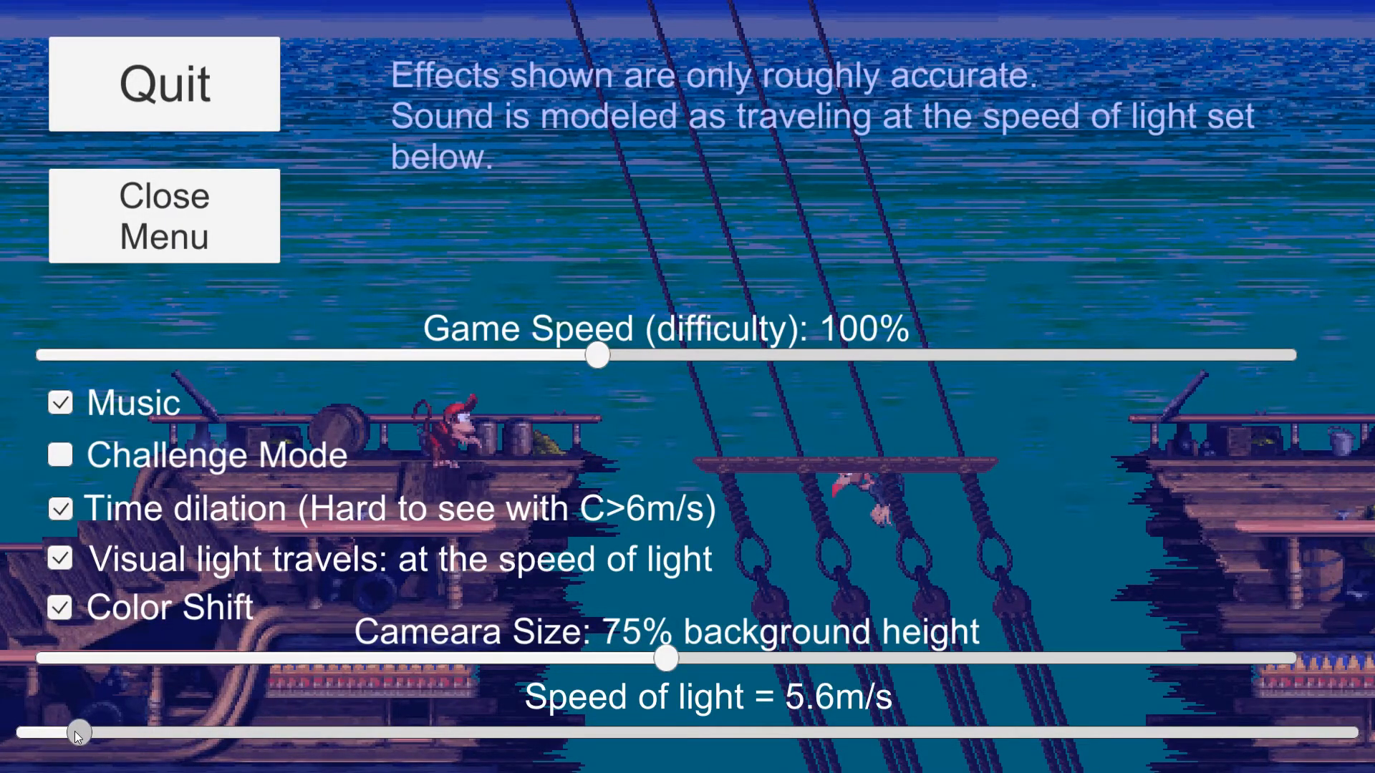
# Close the relativity settings and resume playing at 5.6 m/s light speed.
pyautogui.press('Escape')
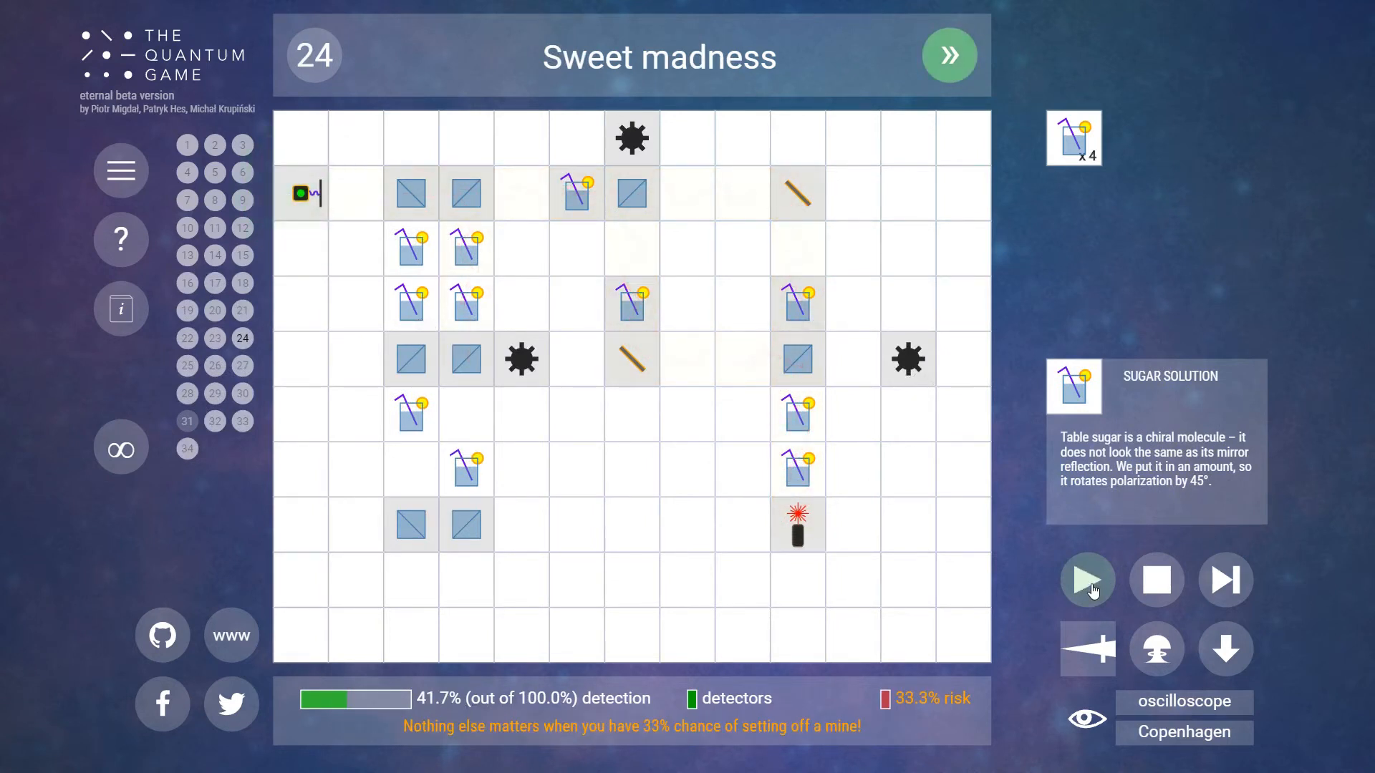
# Start the photon simulation in the Sweet madness level.
pyautogui.click(1089, 586)
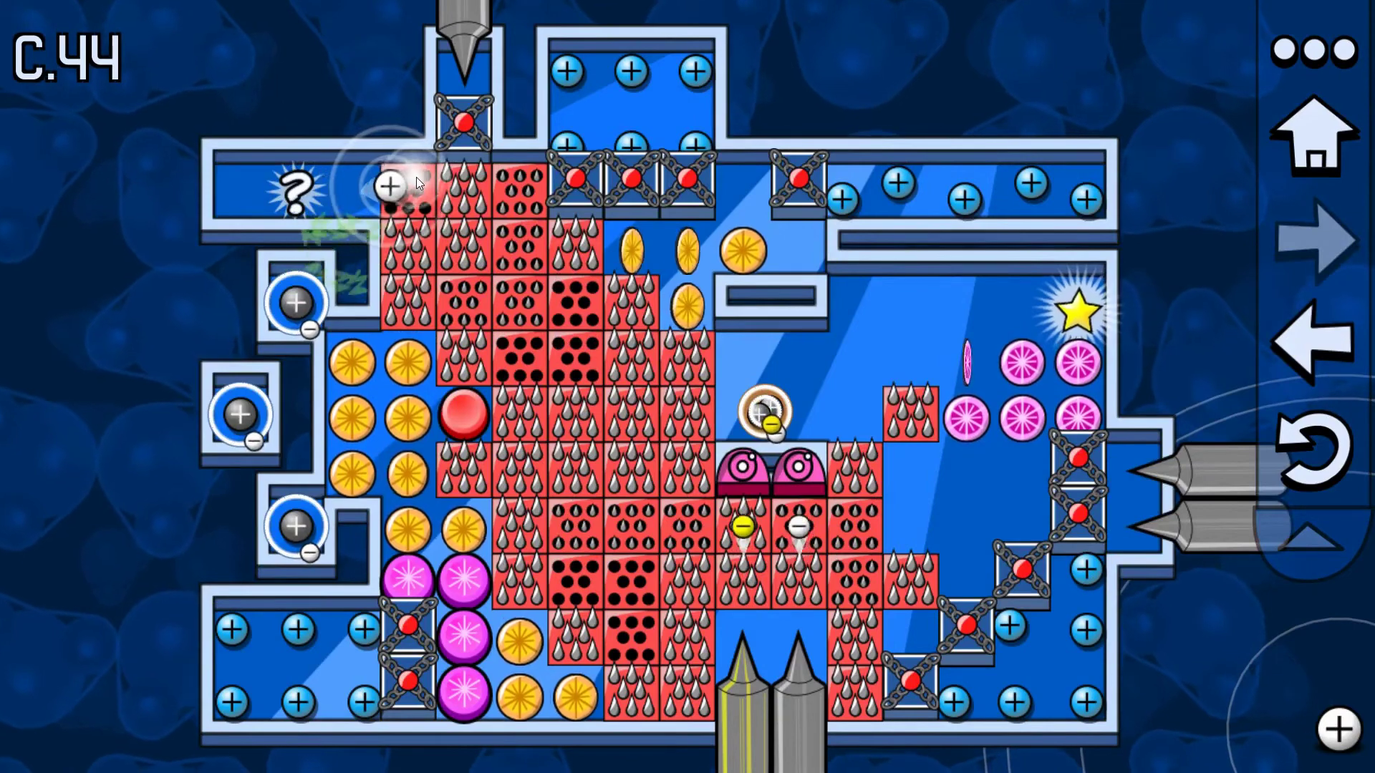
# Guide the glowing proton across the chamber past the electron streams in level C.39.
pyautogui.moveTo(379, 175)
pyautogui.mouseDown()
pyautogui.moveTo(479, 212)
pyautogui.moveTo(534, 261)
pyautogui.mouseUp()
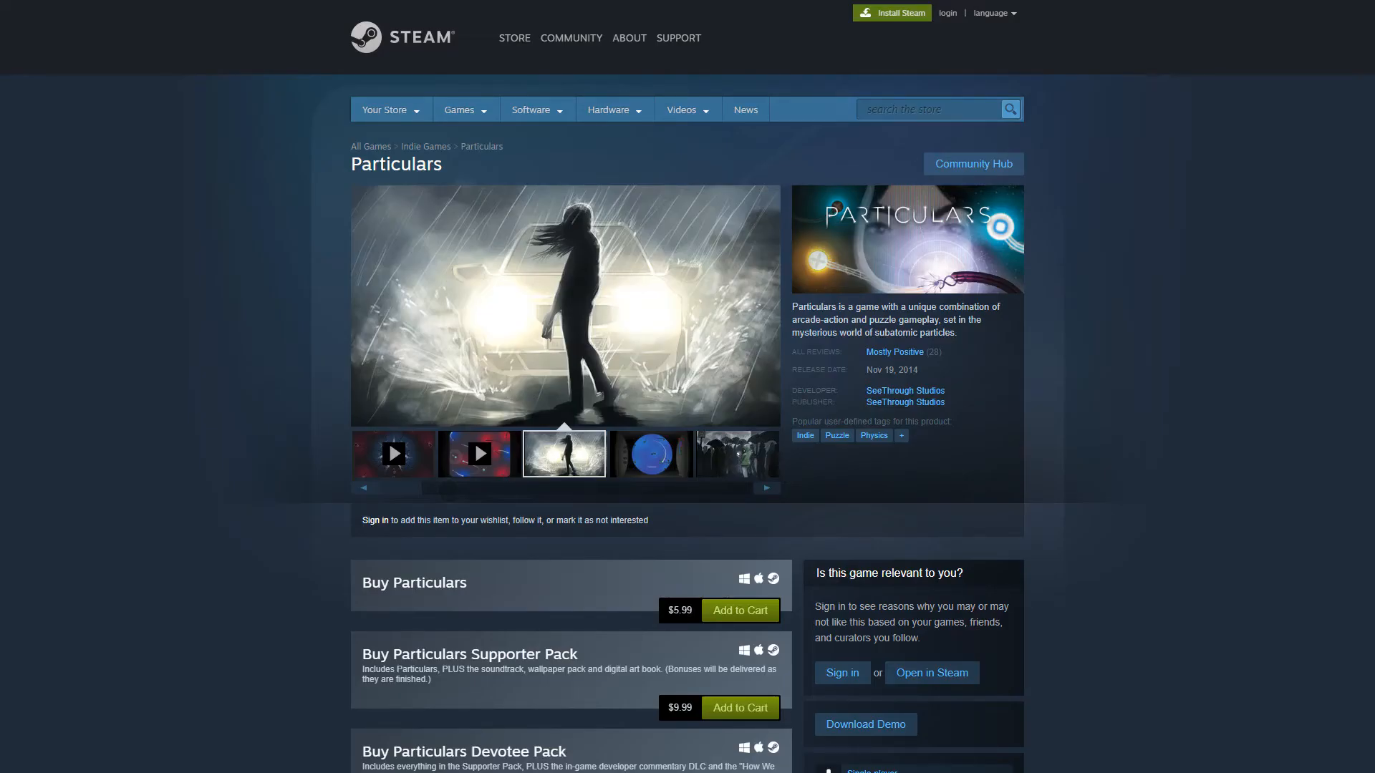
pyautogui.scroll(-3, 474, 441)
pyautogui.scroll(-3, 474, 440)
pyautogui.scroll(-3, 474, 440)
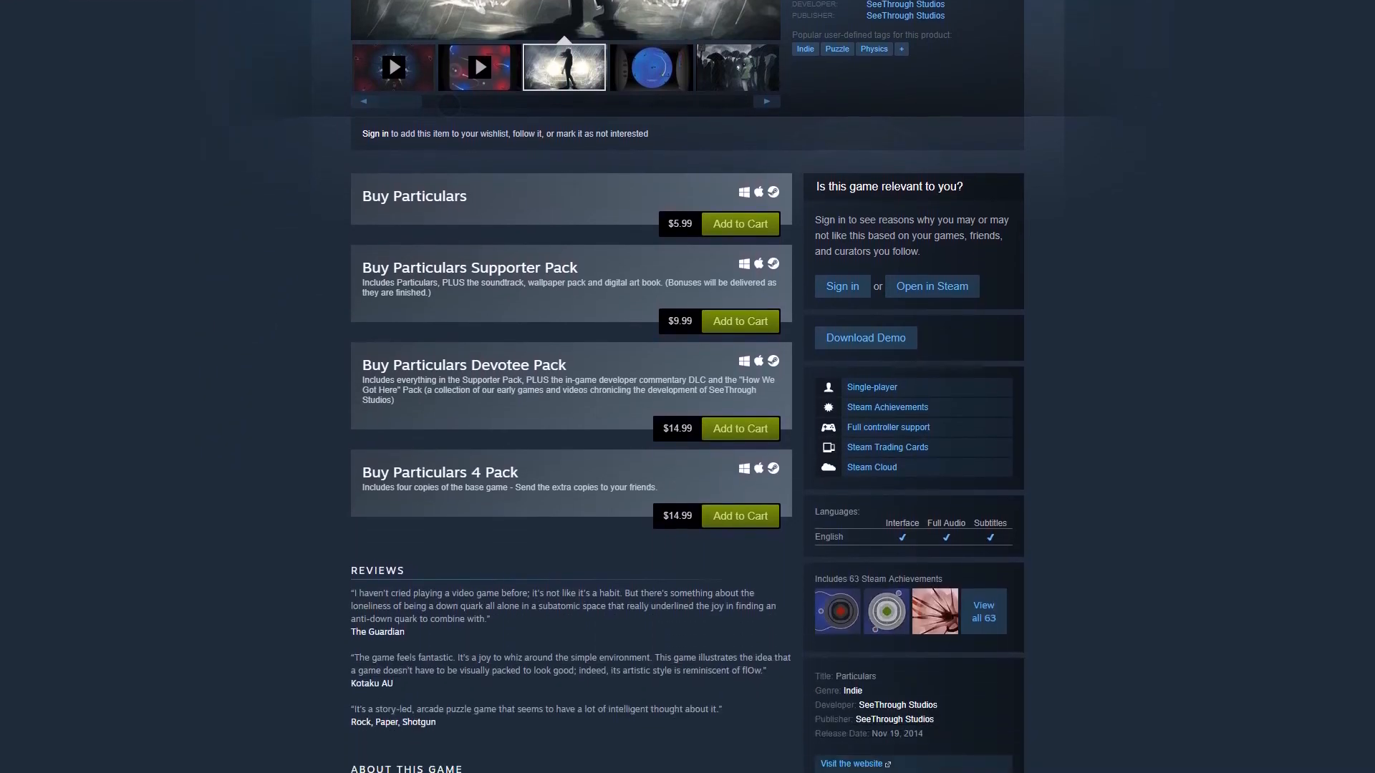
pyautogui.scroll(-3, 475, 441)
pyautogui.scroll(-3, 687, 387)
pyautogui.scroll(-3, 688, 386)
pyautogui.scroll(-3, 688, 386)
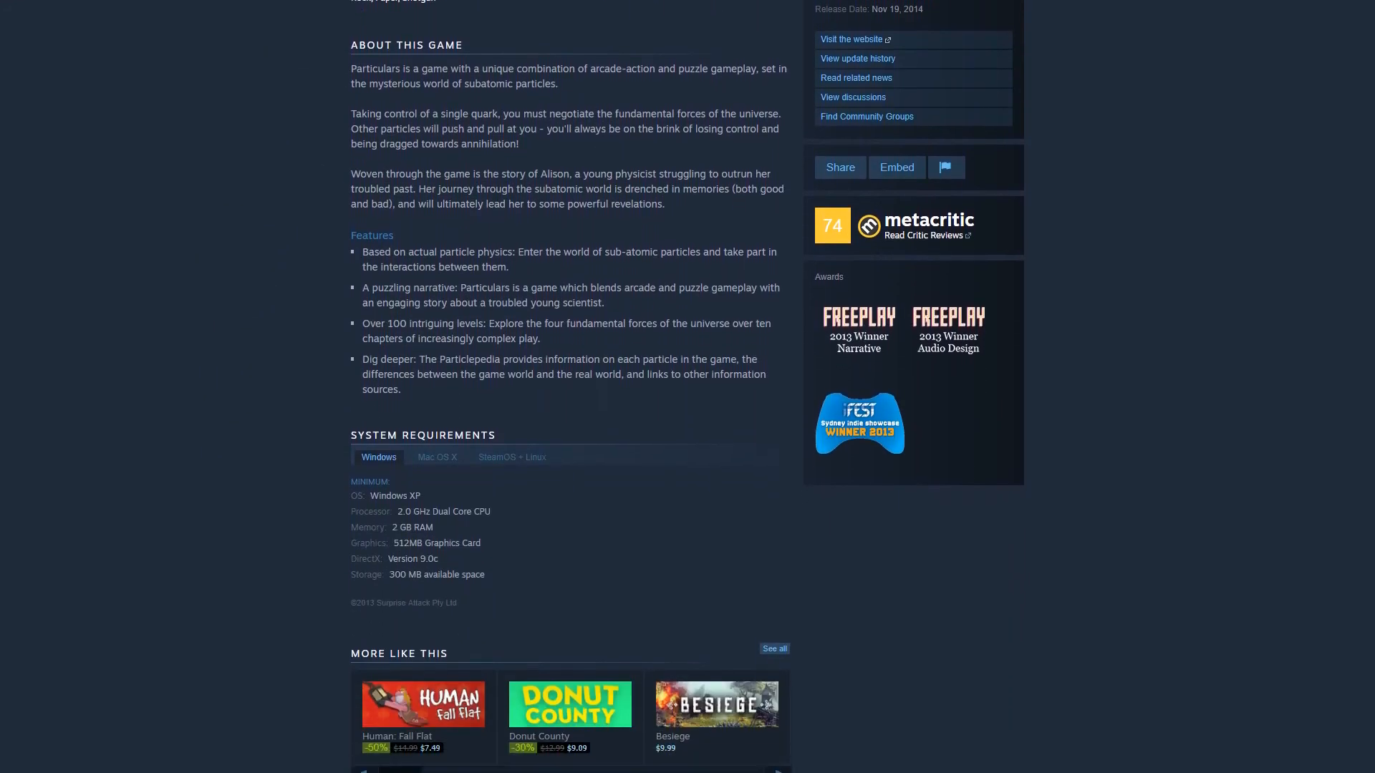
pyautogui.scroll(-3, 687, 387)
pyautogui.scroll(-1, 687, 387)
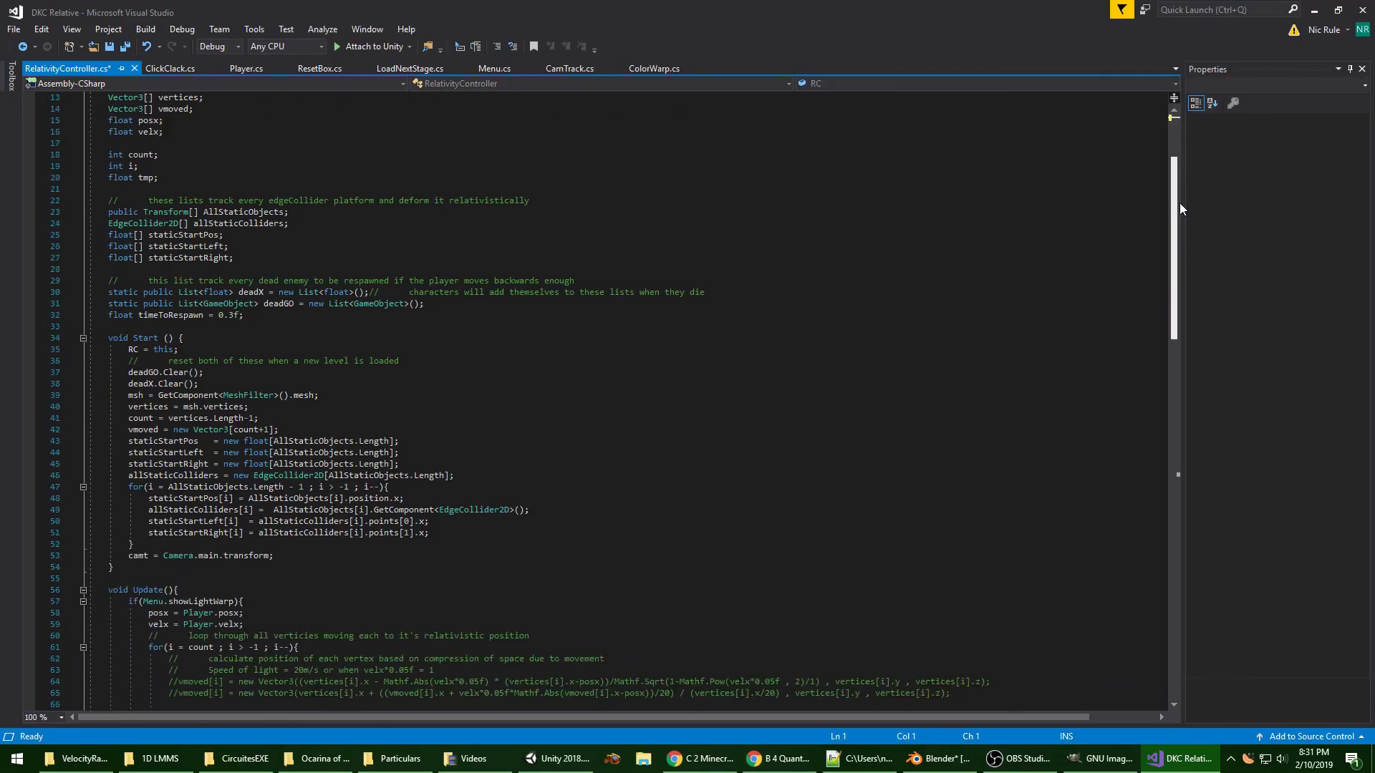
pyautogui.moveTo(1179, 202); pyautogui.dragTo(1187, 378)
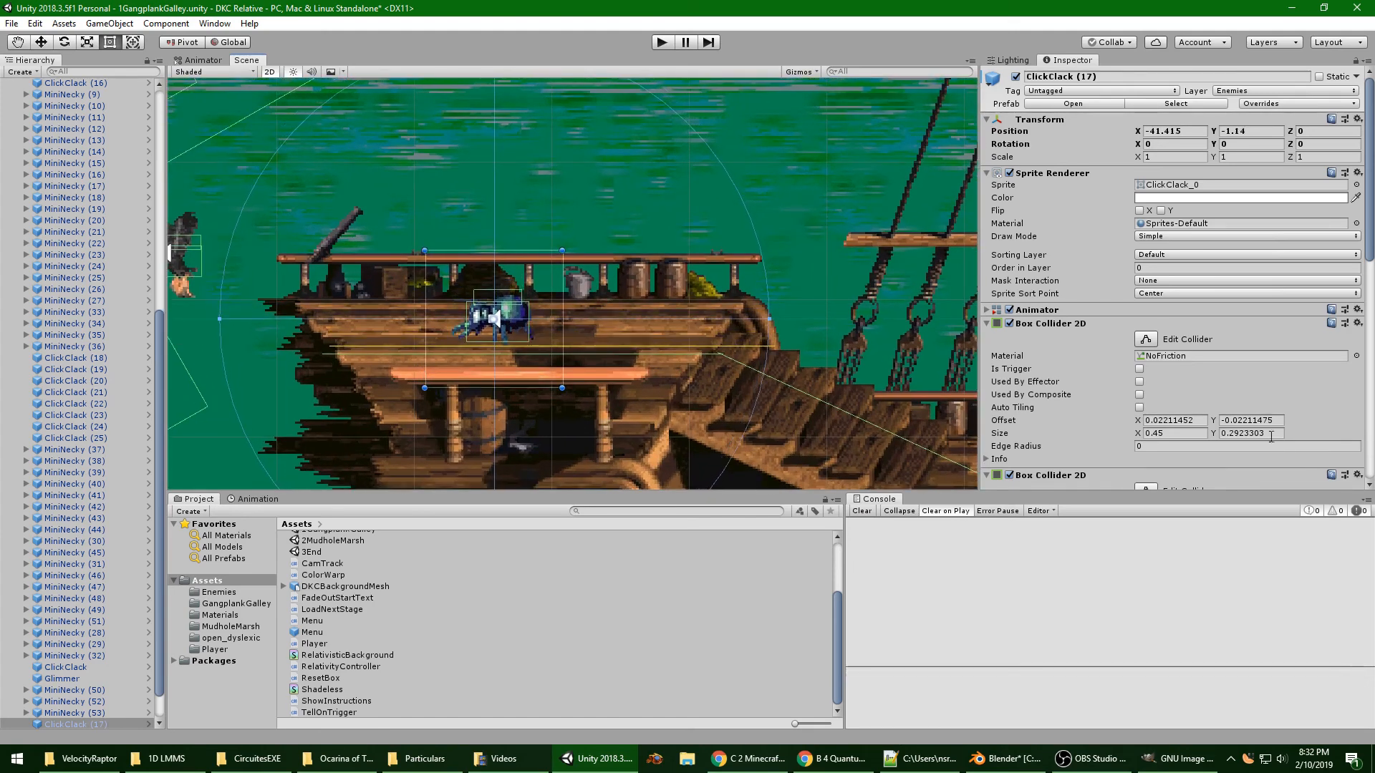
pyautogui.scroll(-3, 1127, 356)
pyautogui.scroll(-3, 1105, 326)
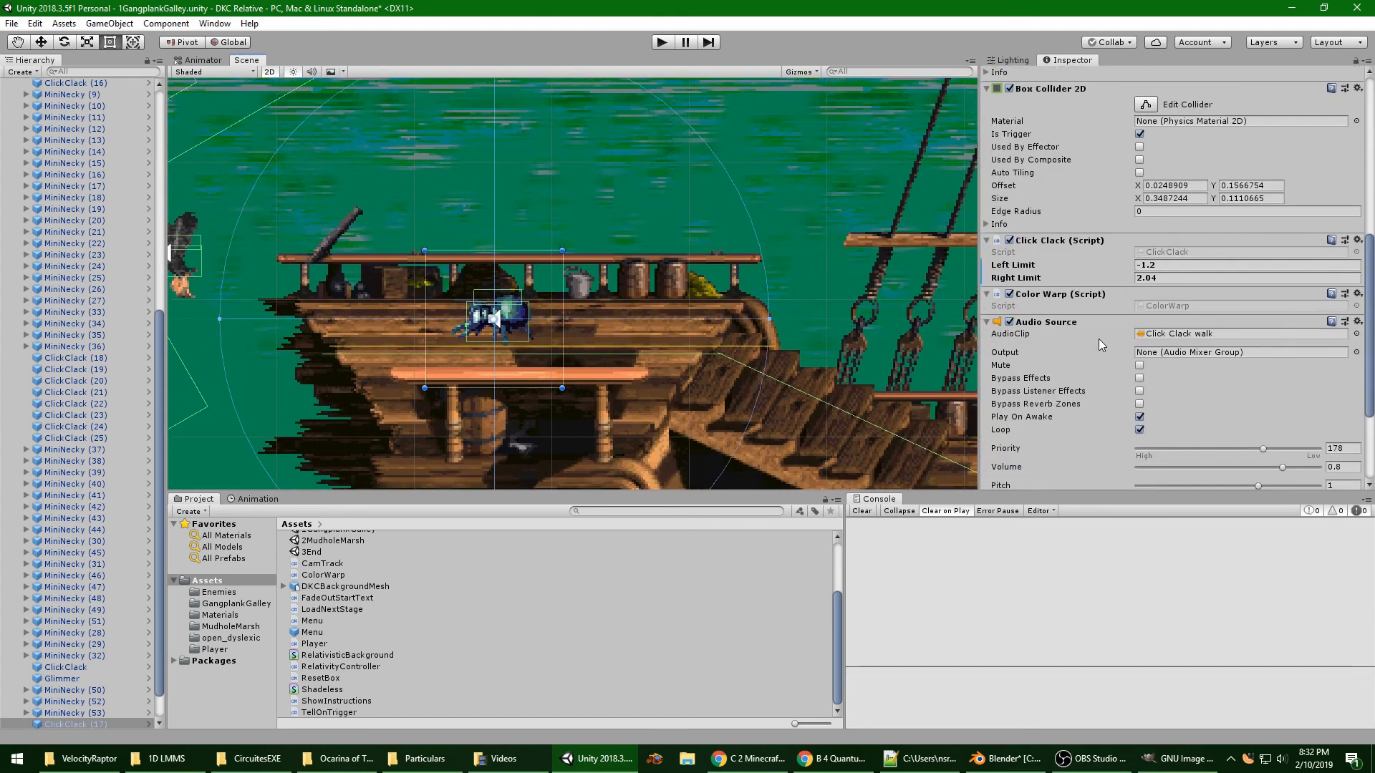
# Edit the ClickClack enemy's Right Limit field to lower it to 1.59.
pyautogui.click(1133, 279)
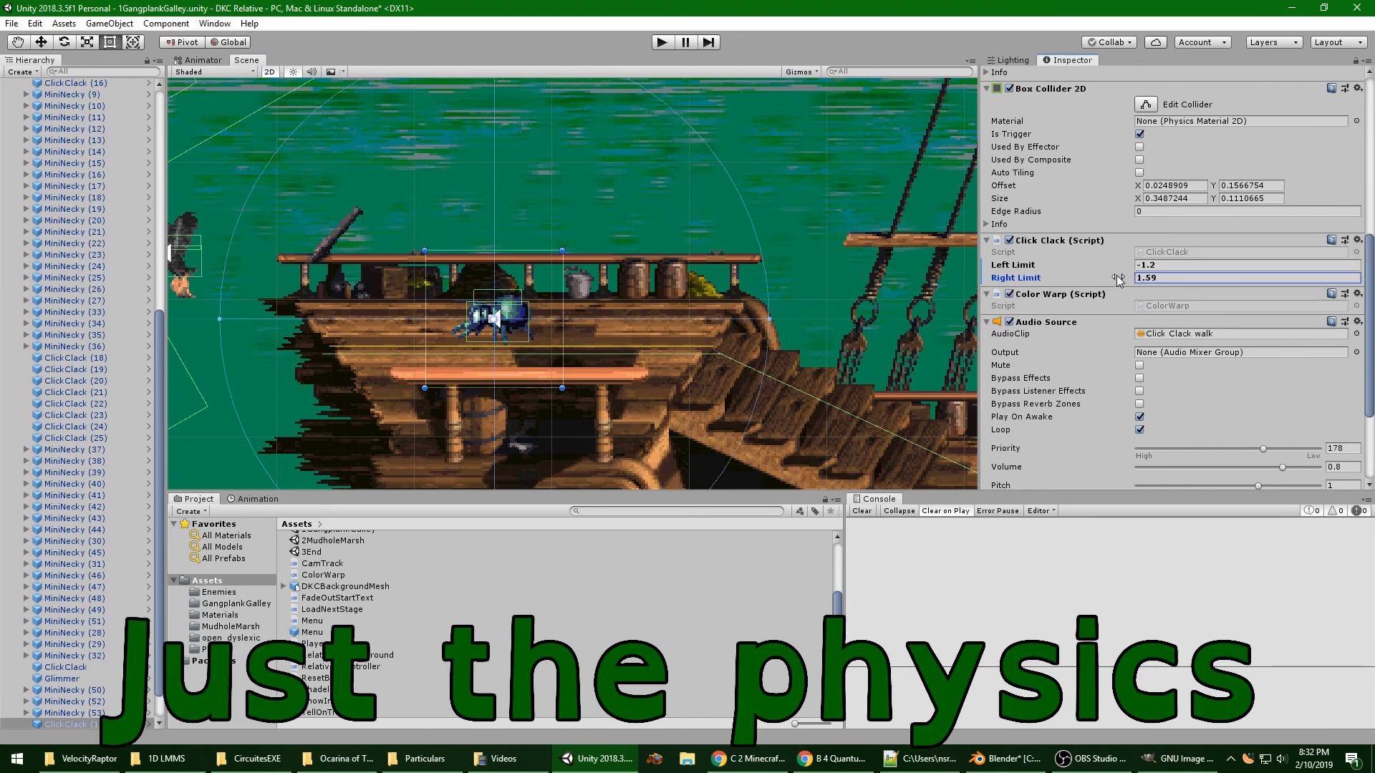